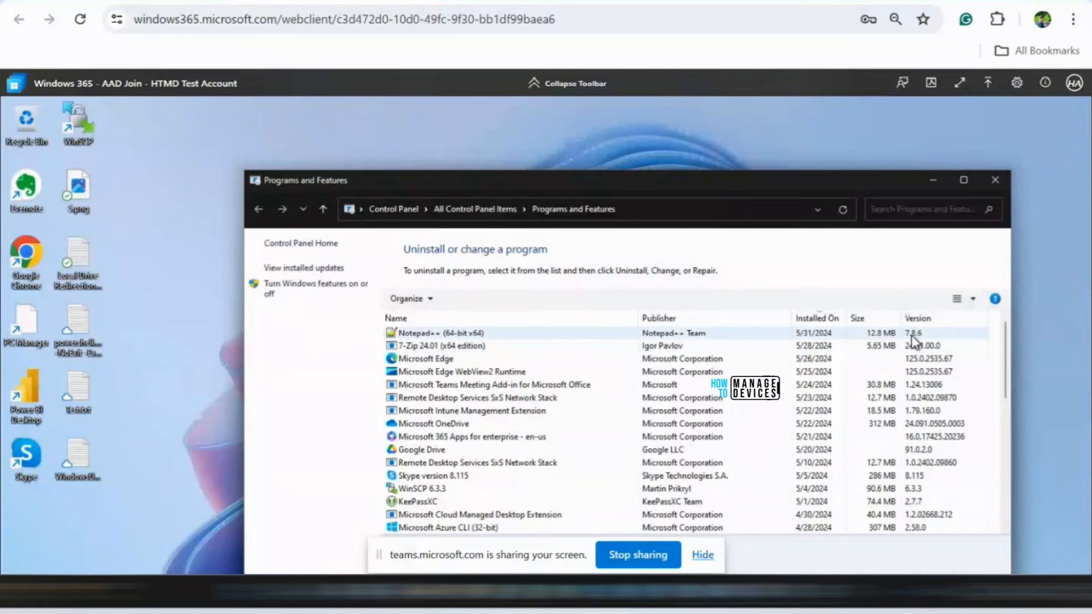
- Switch to File Explorer, view the contents of the Notepad++ folder under Sources, and go to C:\Temp
click(937, 181)
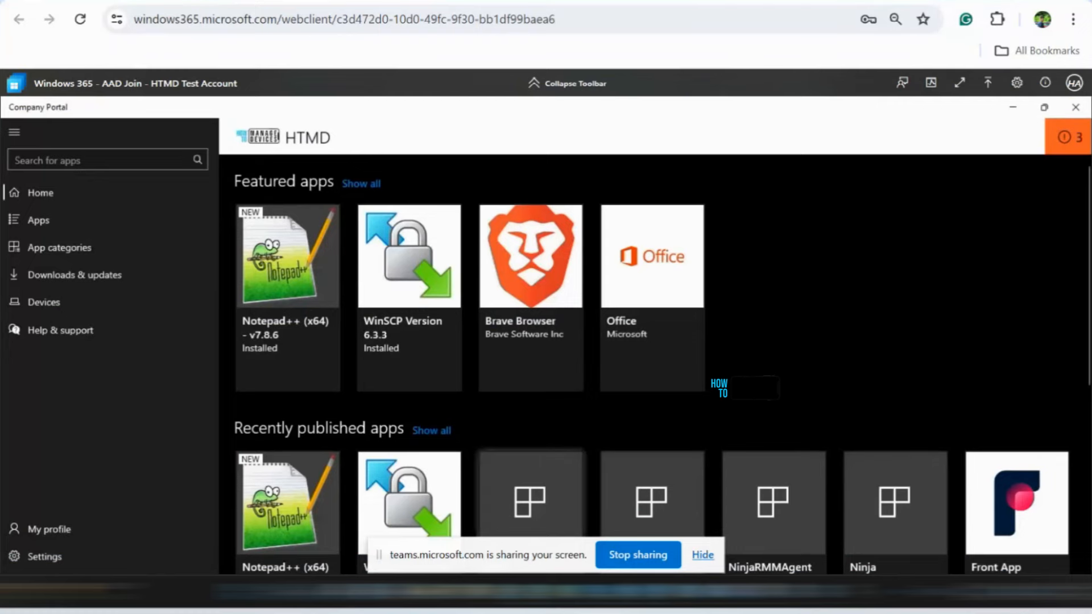
mouse_move(320, 612)
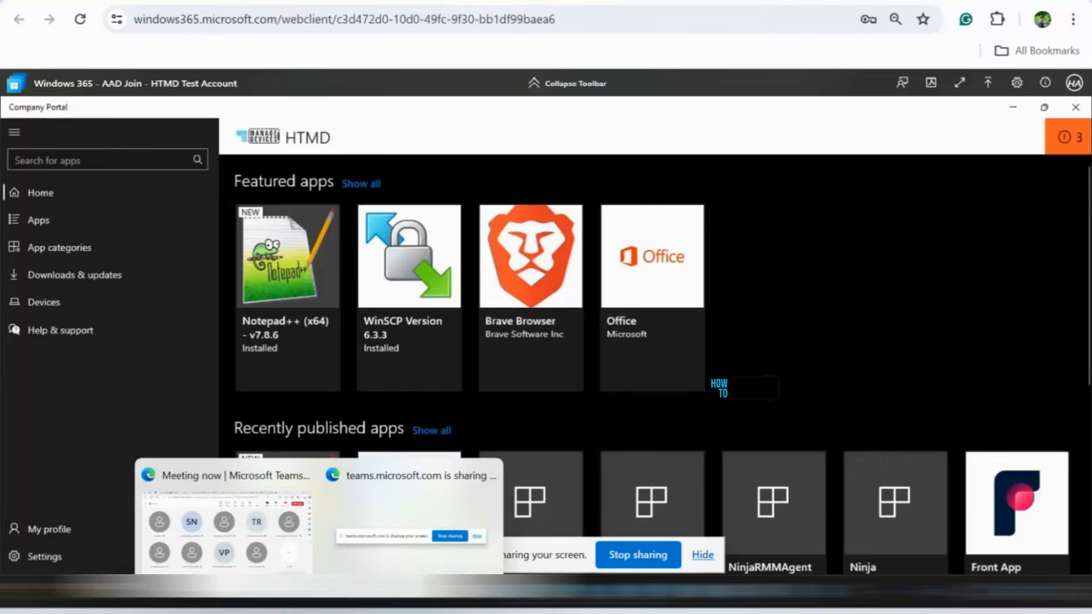
click(281, 604)
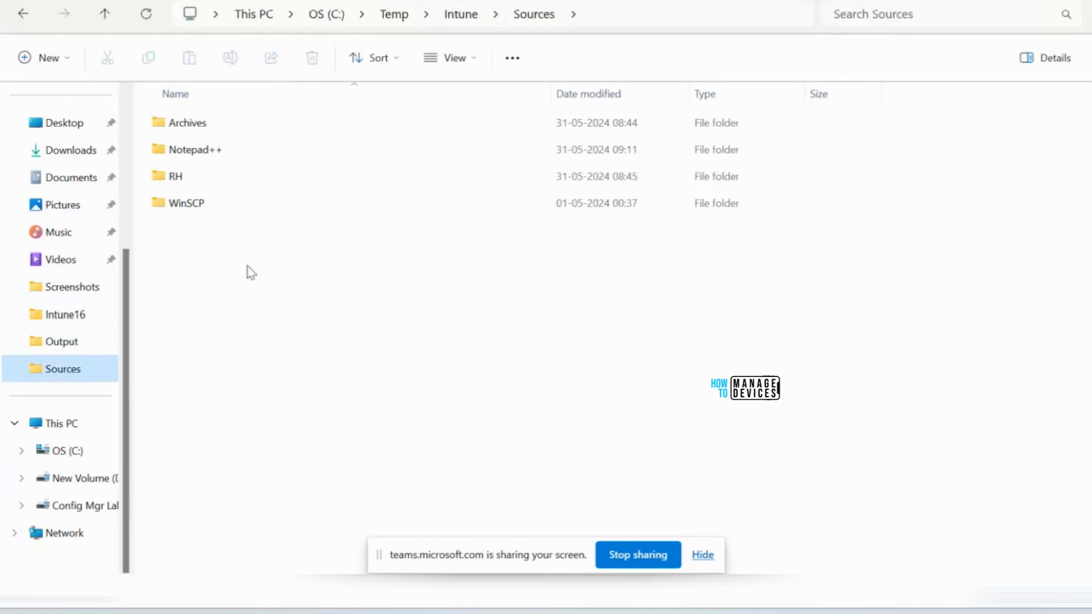
double_click(215, 160)
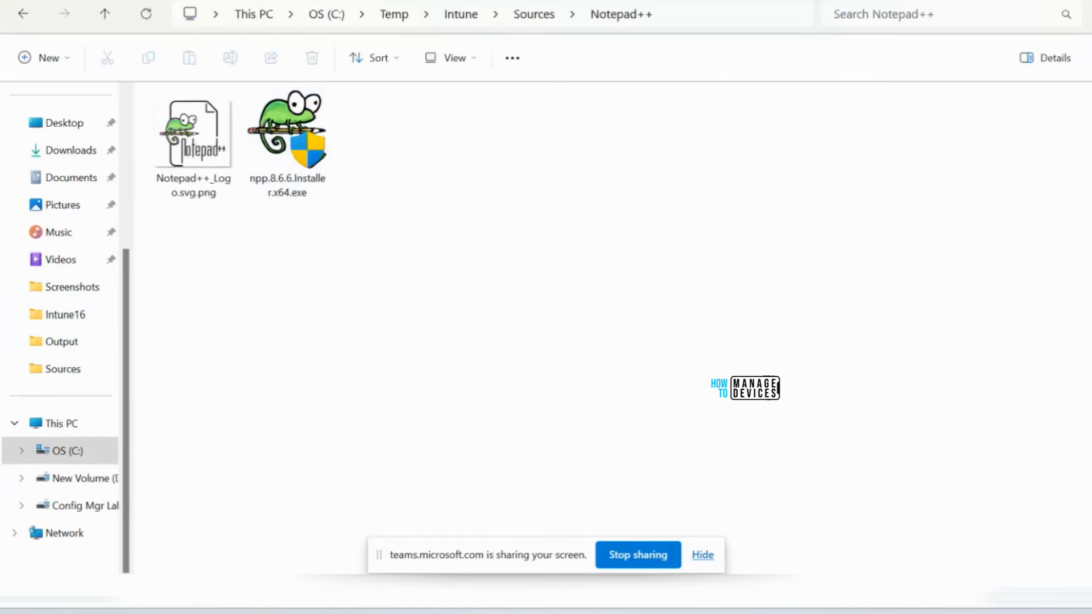
click(394, 14)
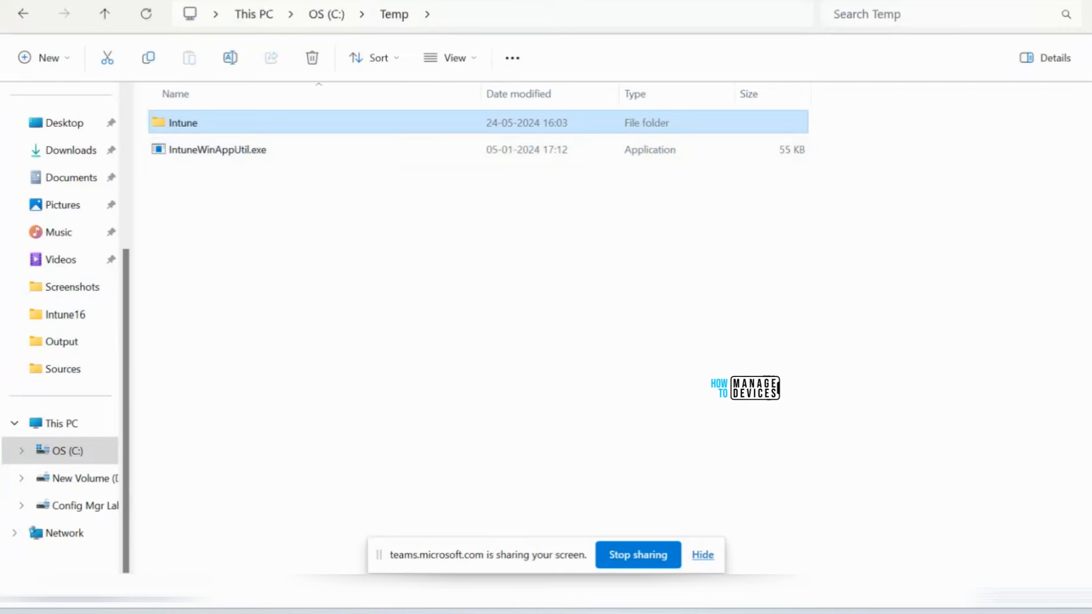
- Open Command Prompt as administrator, change to C:\Temp and run IntuneWinAppUtil.exe
key(super)
text(mcd)
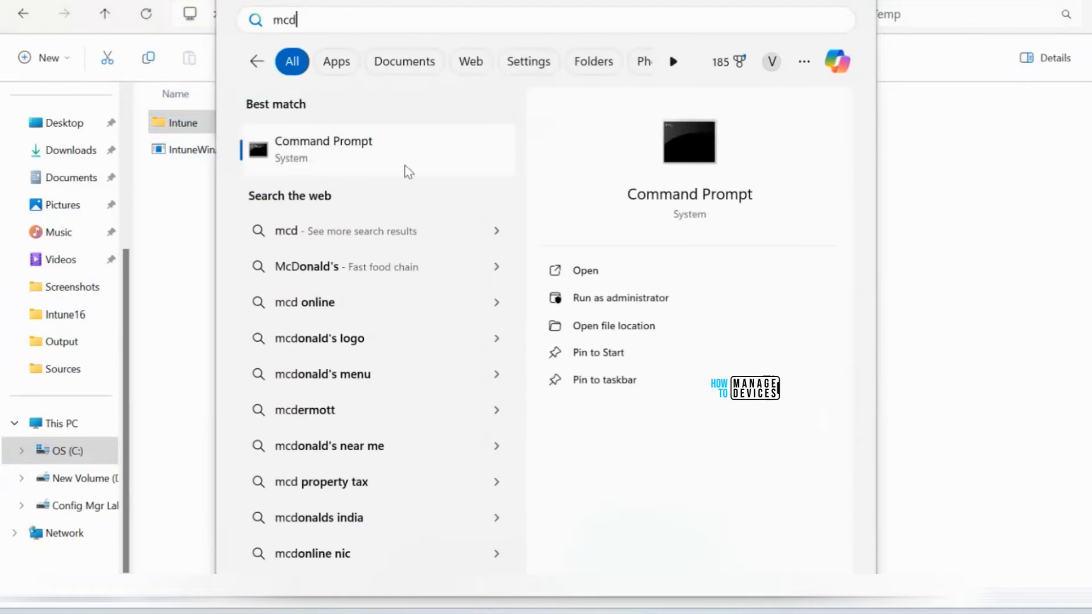
right_click(404, 166)
click(456, 178)
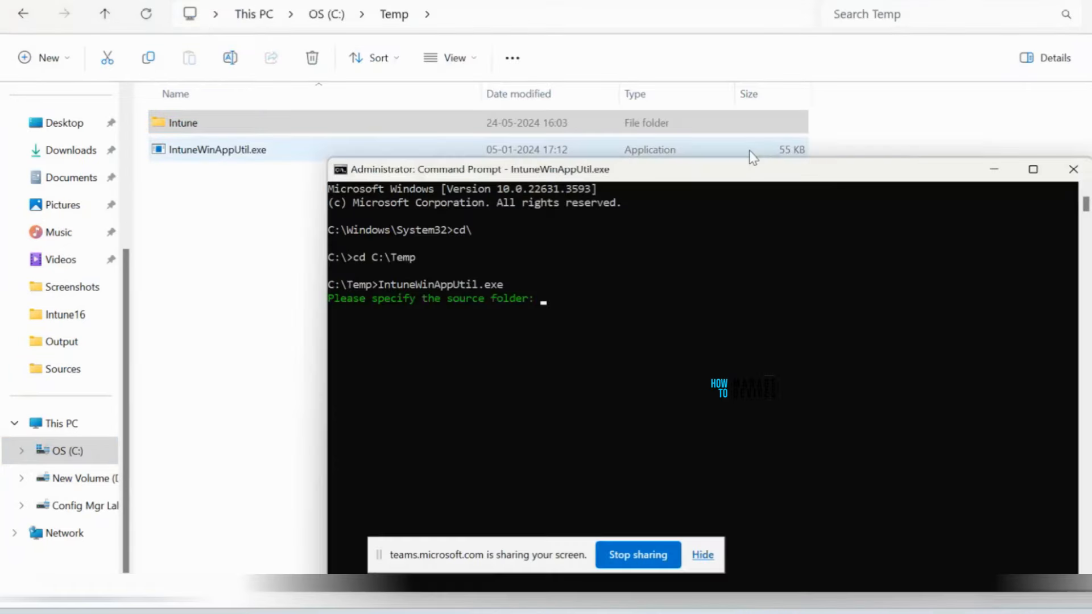
drag(746, 176, 665, 235)
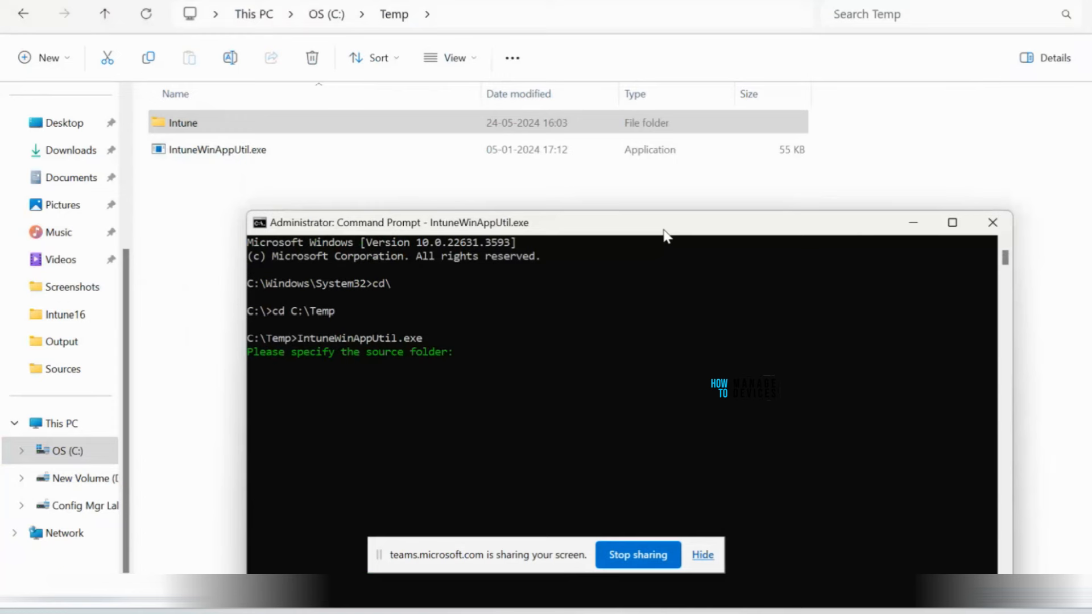
drag(665, 235, 588, 115)
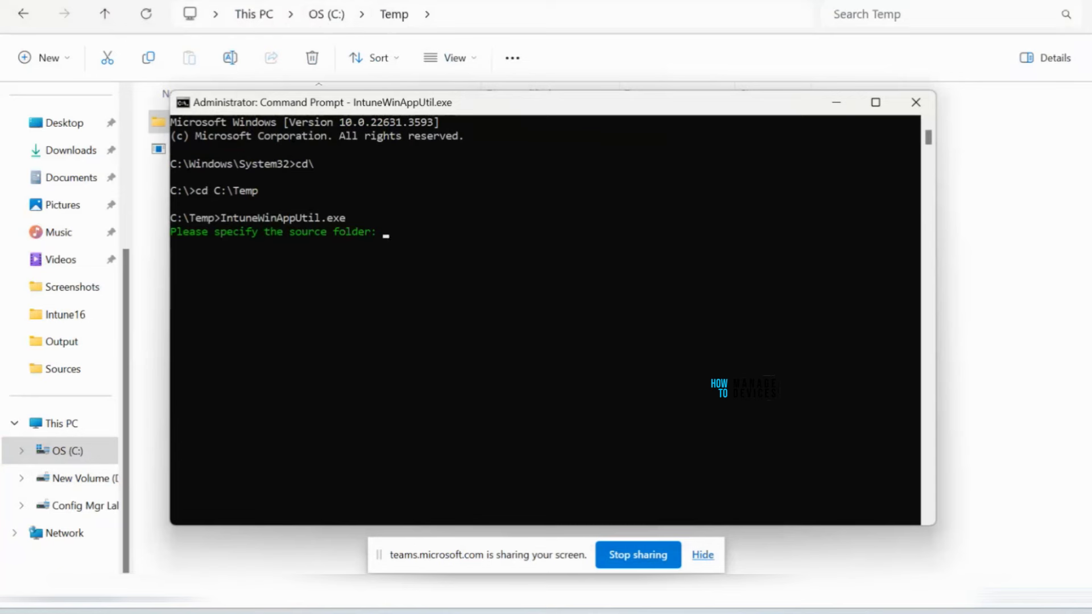
- Copy the Notepad++ source path from File Explorer and specify C:\Temp\Intune\Sources\Notepad++ as the packaging tool's source folder
click(683, 15)
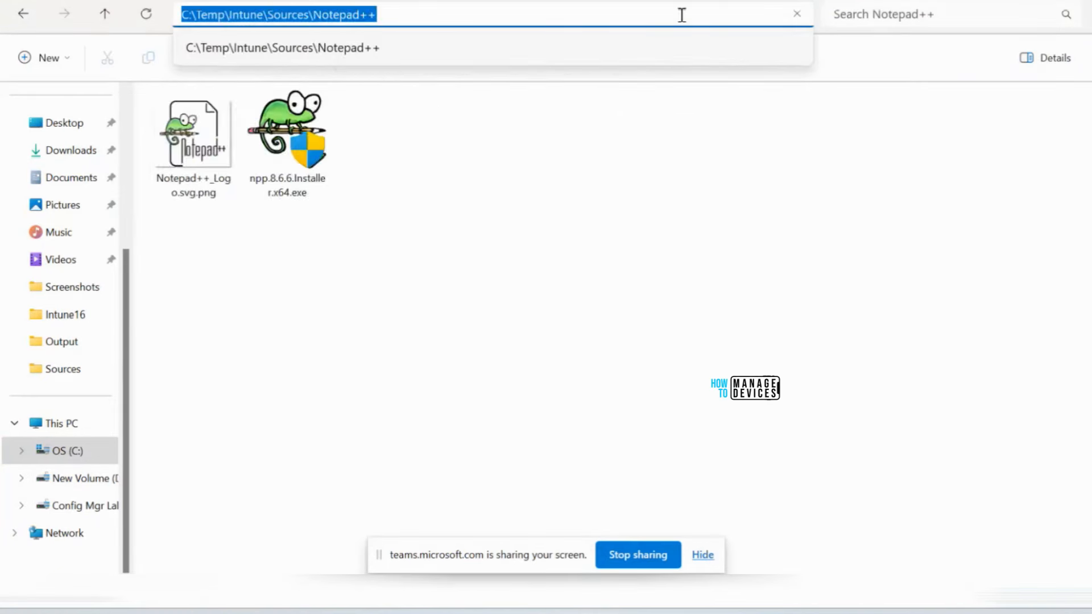
click(572, 299)
right_click(561, 294)
key(Return)
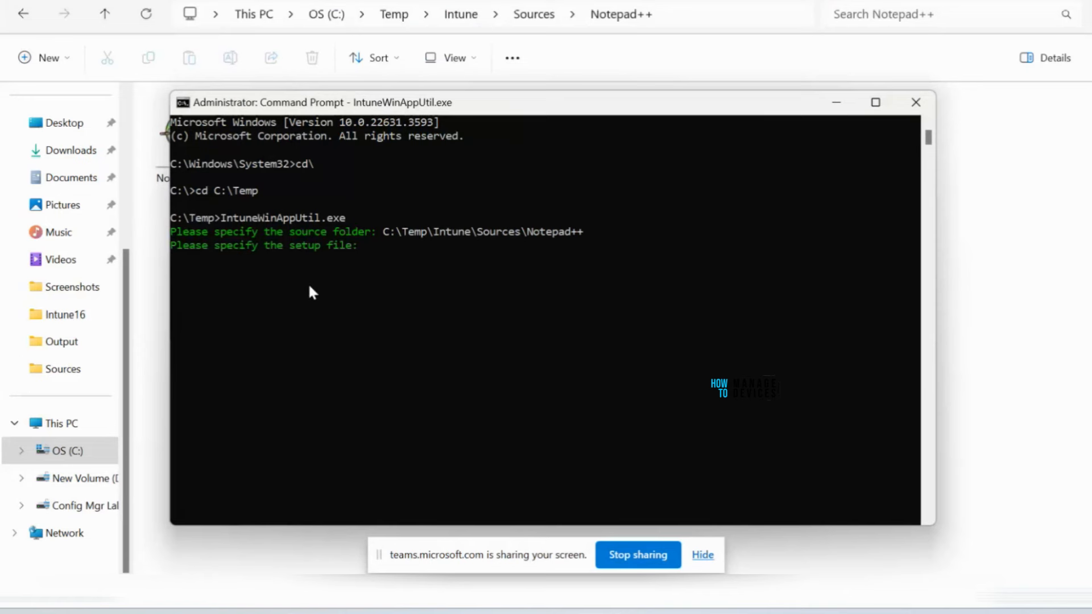
- Copy the installer's file name from File Explorer and specify npp.8.6.6.Installer.x64.exe as the setup file in Command Prompt
click(257, 557)
click(312, 168)
key(F2)
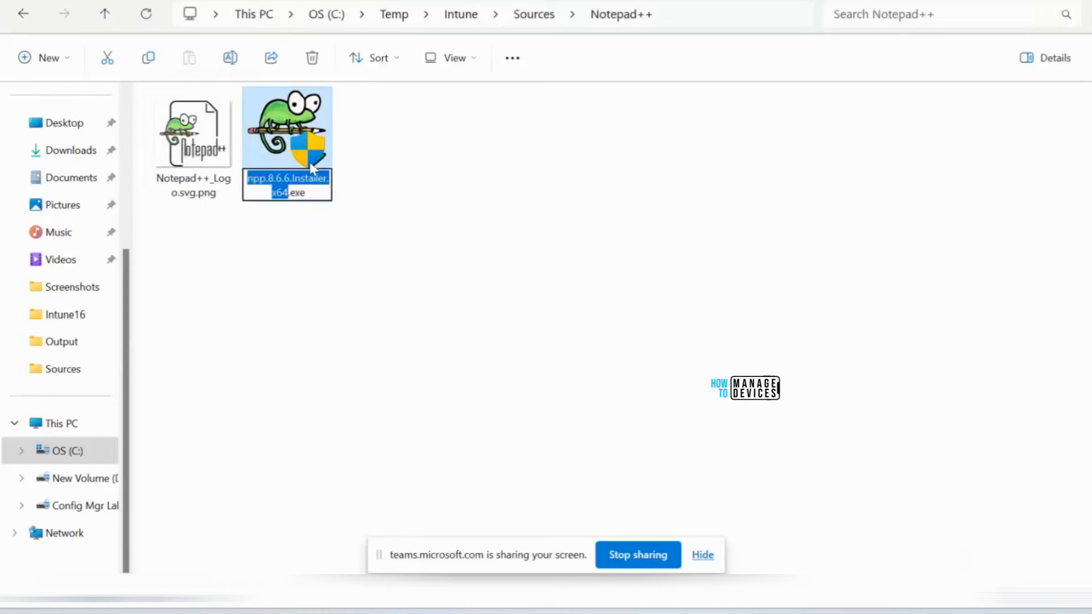
key(alt+Tab)
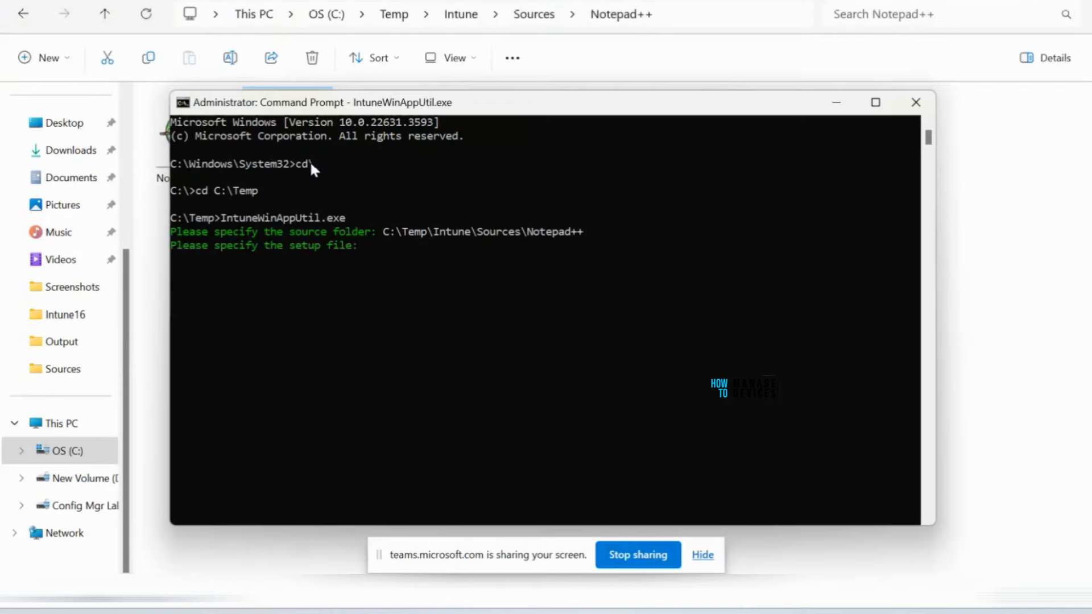
text(npp.8.6.6.Installer.x64.exe)
key(Return)
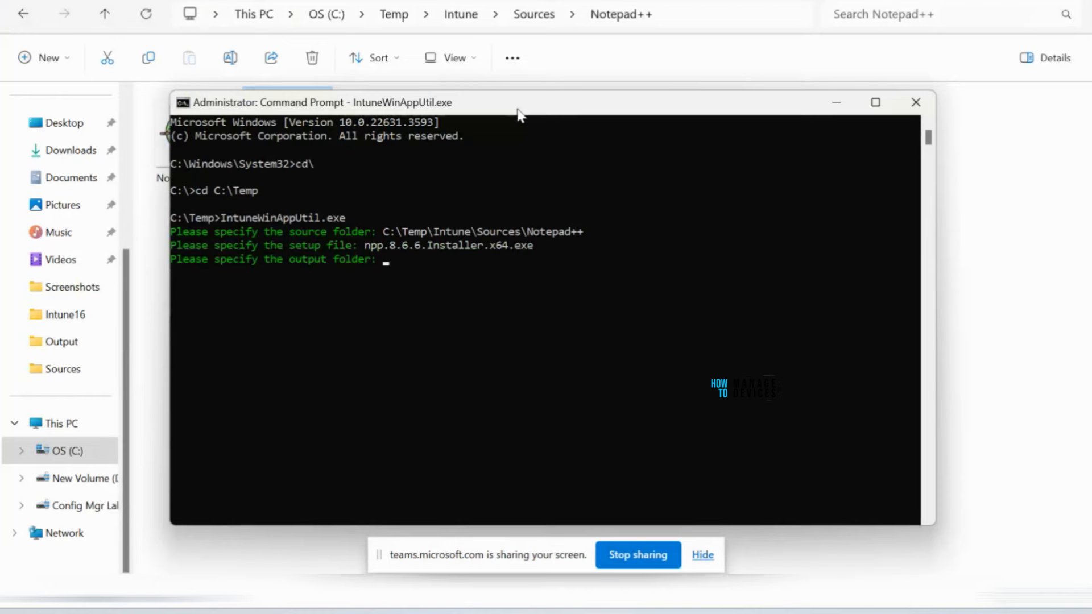
- Copy the Output folder's path from File Explorer and specify C:\Temp\Intune\Output as the output folder in Command Prompt
click(259, 566)
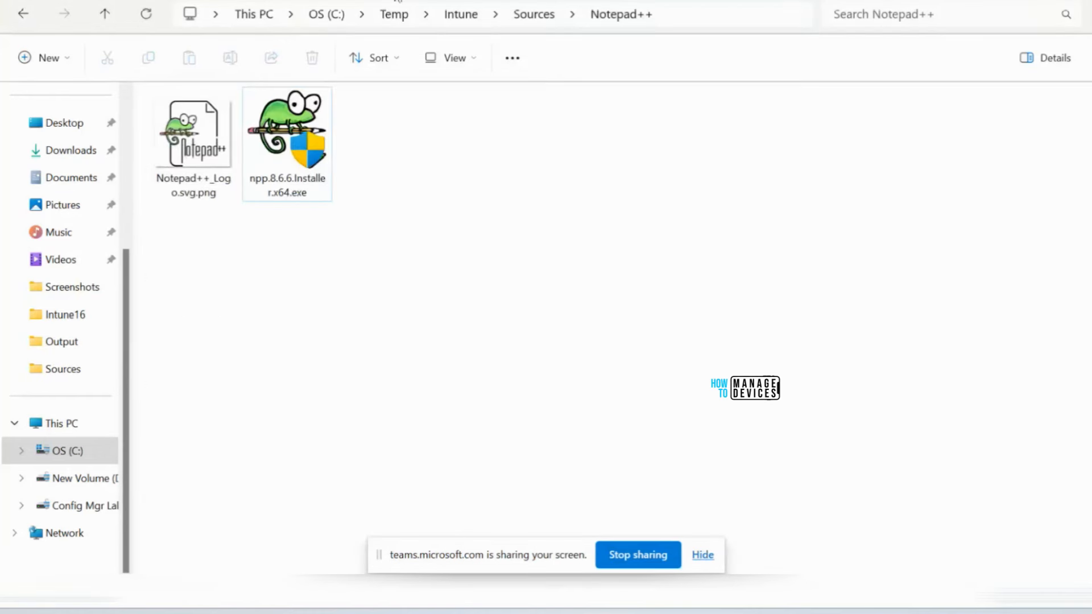
click(529, 16)
click(464, 15)
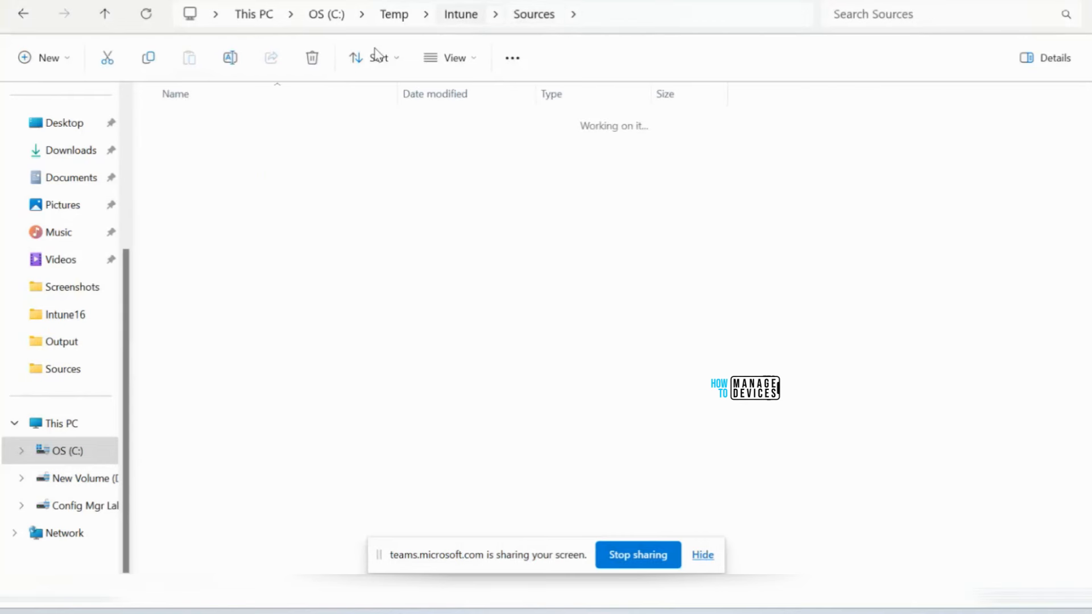
click(197, 128)
double_click(197, 128)
click(595, 17)
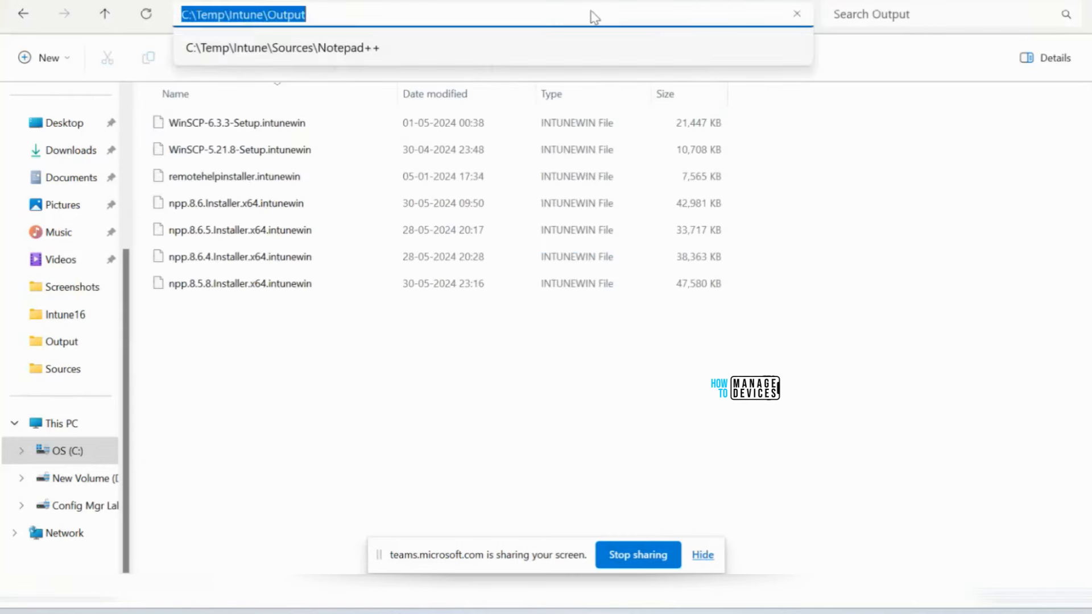
key(ctrl+c)
key(alt+Tab)
key(ctrl+v)
key(Return)
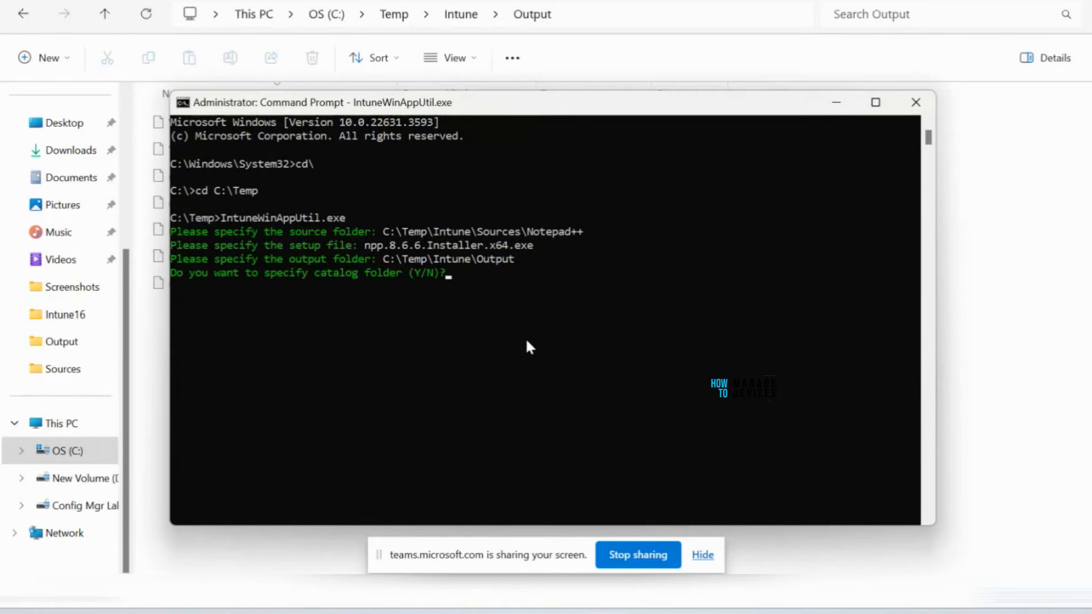
- Decline the catalog folder with N to generate the package, and select npp.8.6.6.Installer.x64.intunewin in the Output folder
text(N)
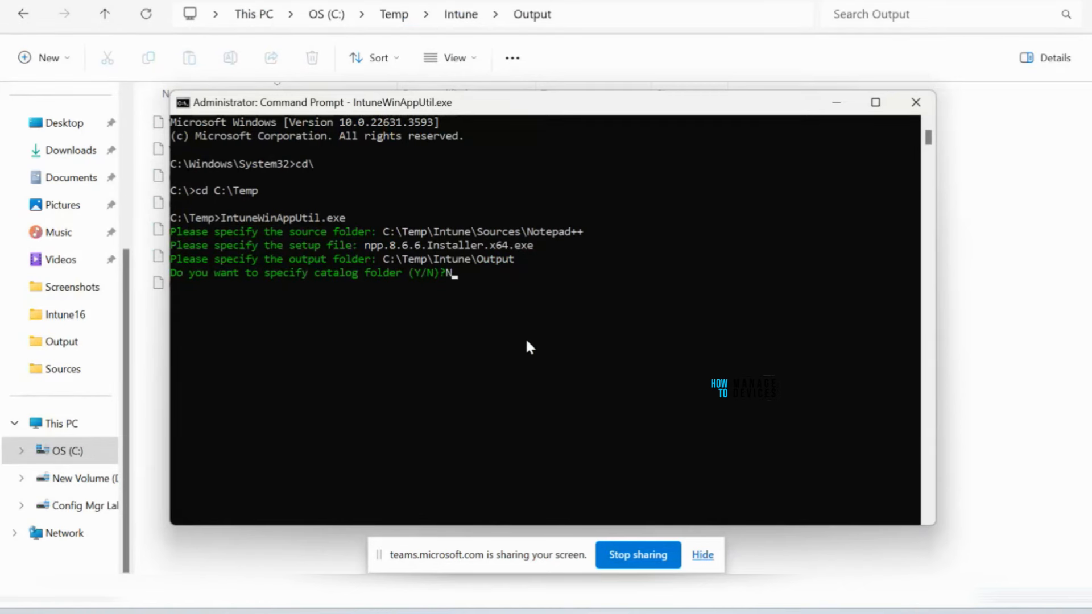
key(Return)
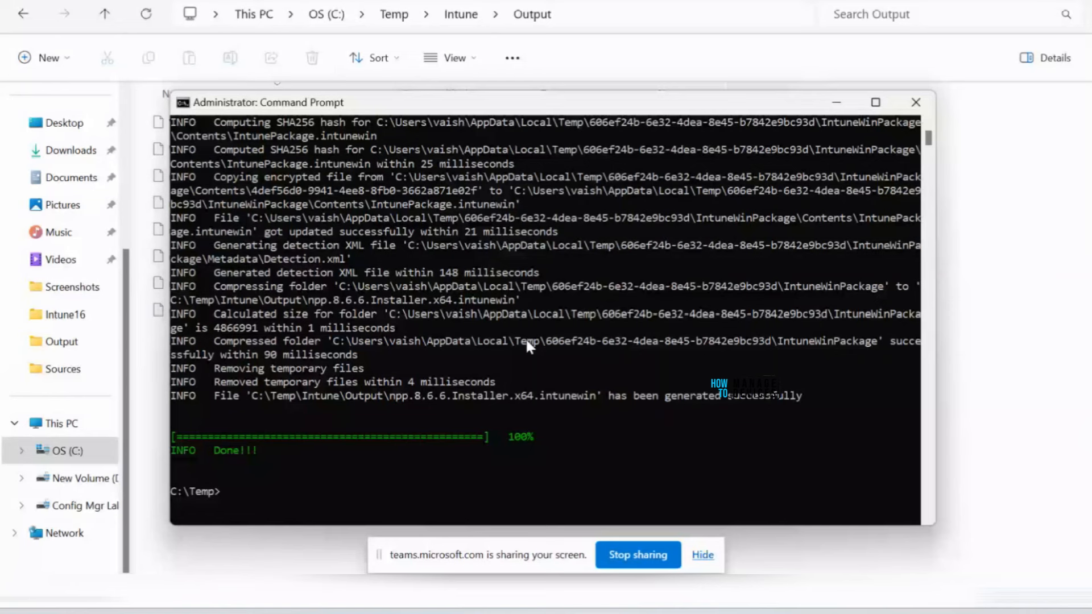
click(838, 105)
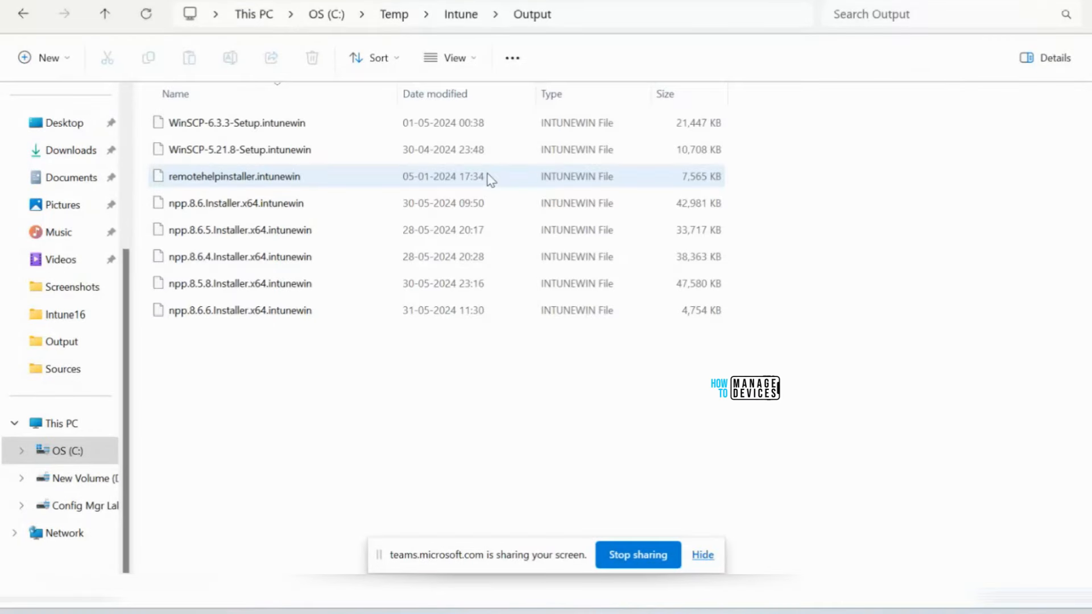
click(246, 318)
- Switch to the Microsoft Intune admin center in Chrome
key(alt+Tab)
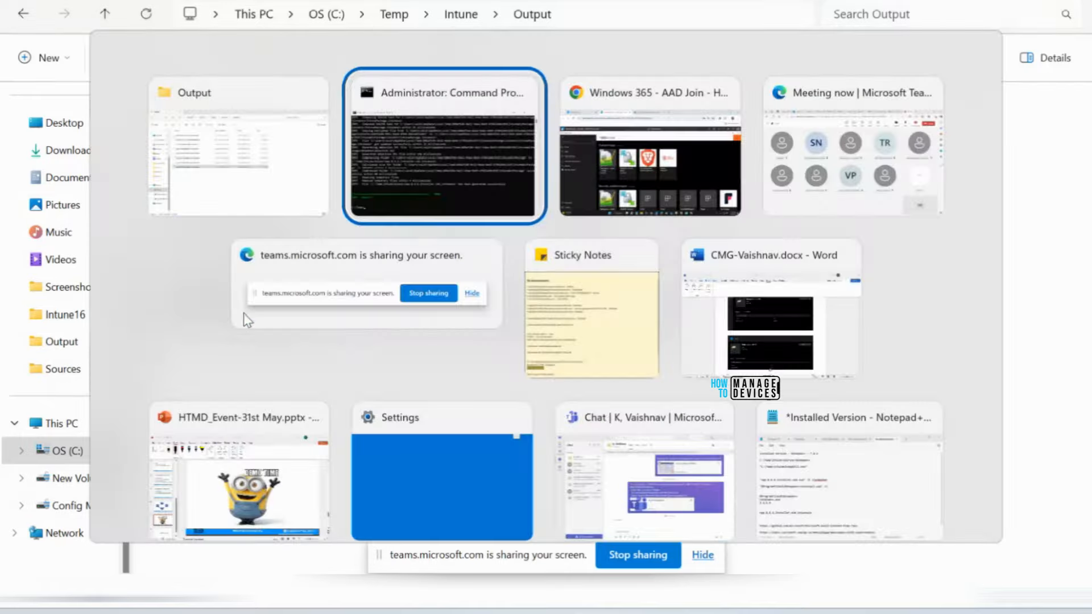
key(alt+Tab)
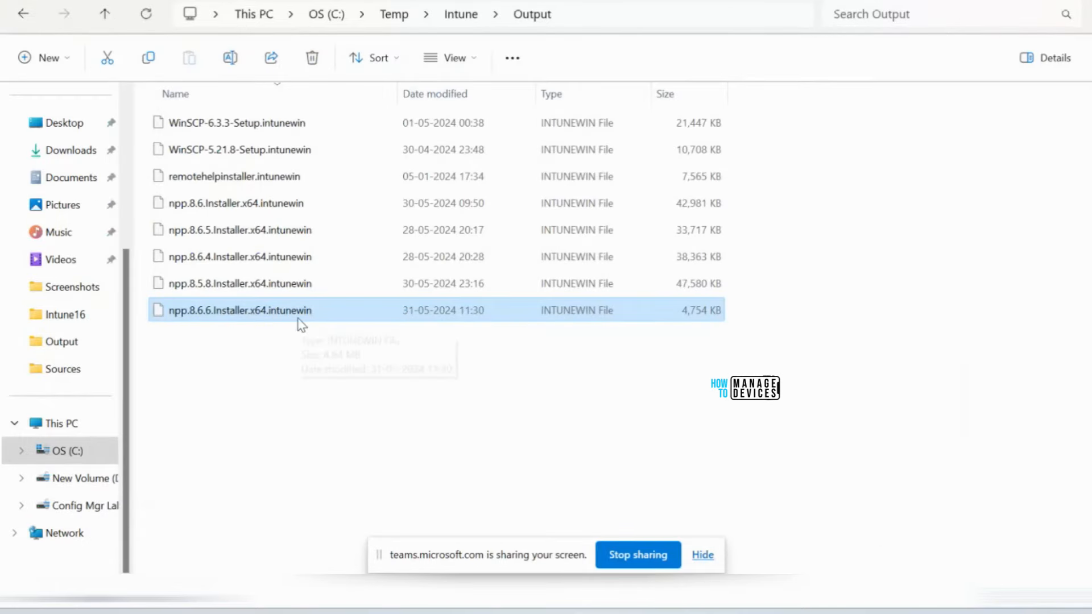
key(alt+Tab)
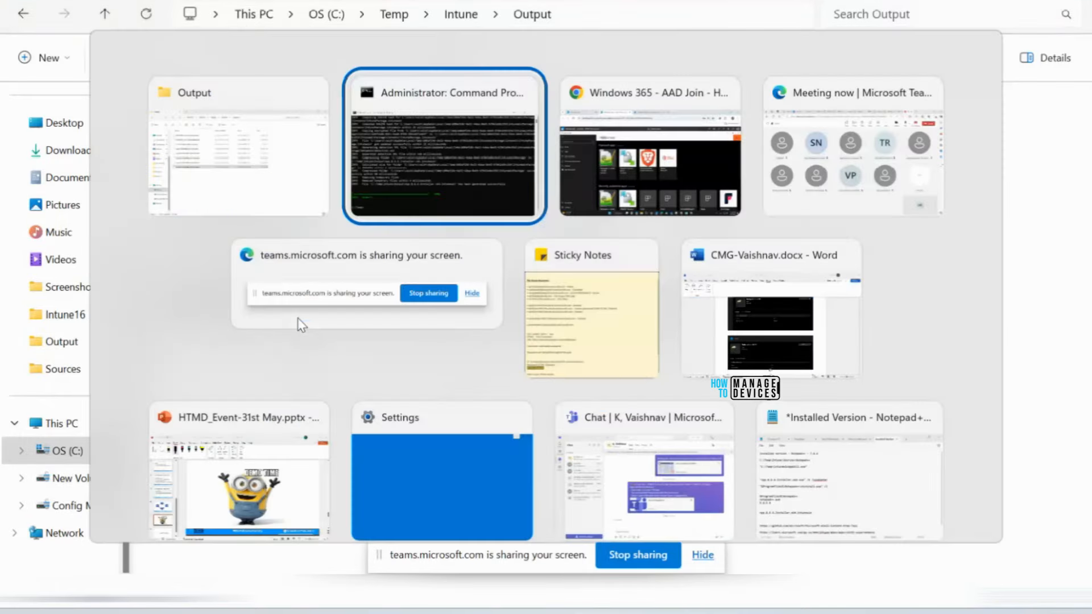
key(alt+Tab)
key(alt+Tab)
key(alt+Tab)
key(alt+Tab)
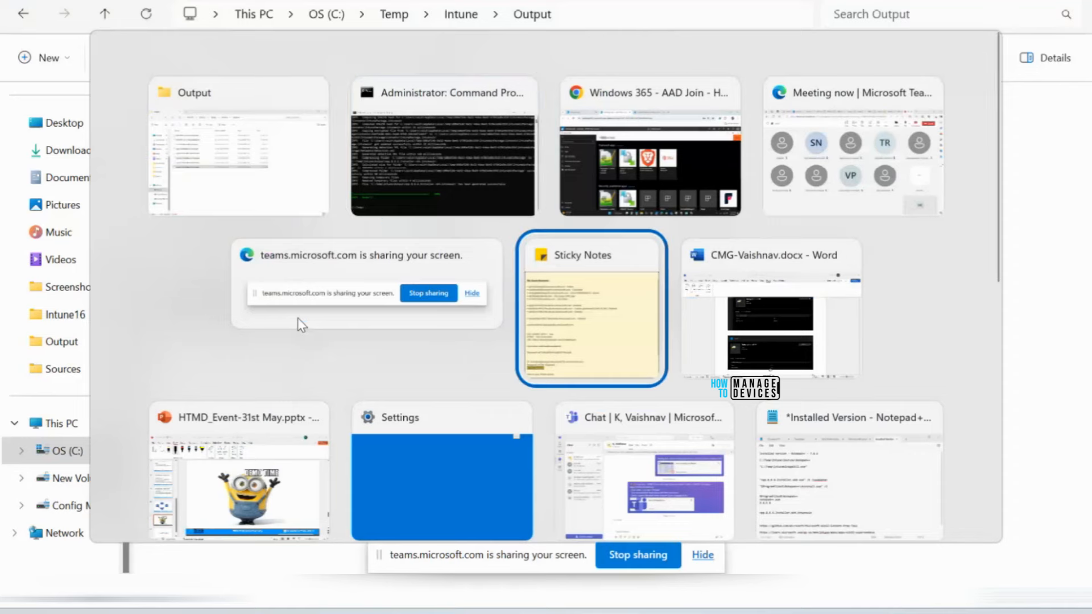
key(alt+shift+Tab)
key(alt+shift+Tab)
key(alt+shift+Tab)
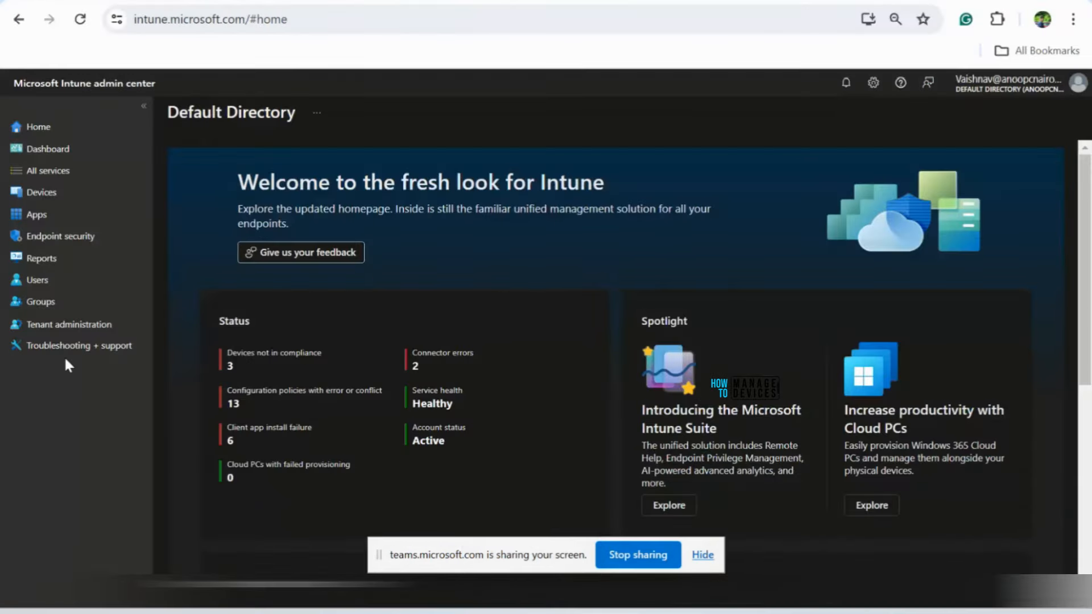
- Open the Windows apps list and start adding an app of type Windows app (Win32)
click(30, 220)
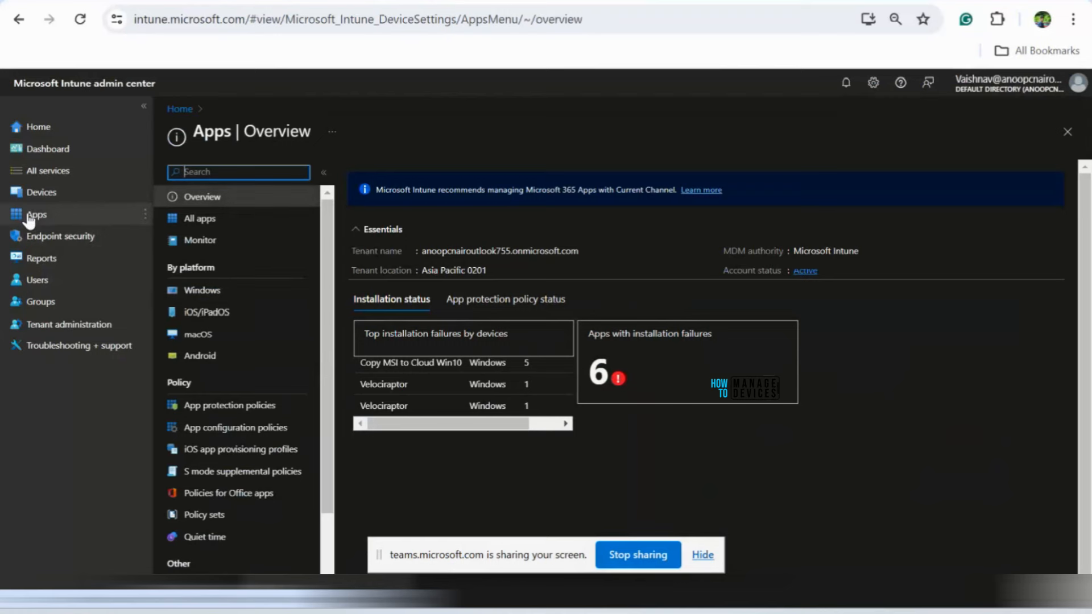
click(31, 216)
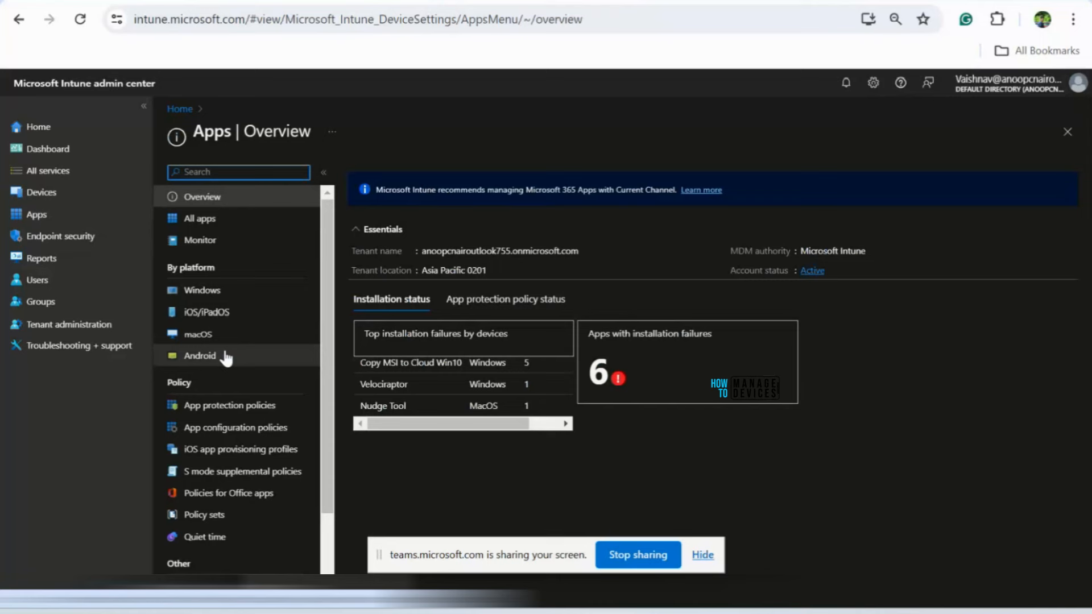
click(212, 293)
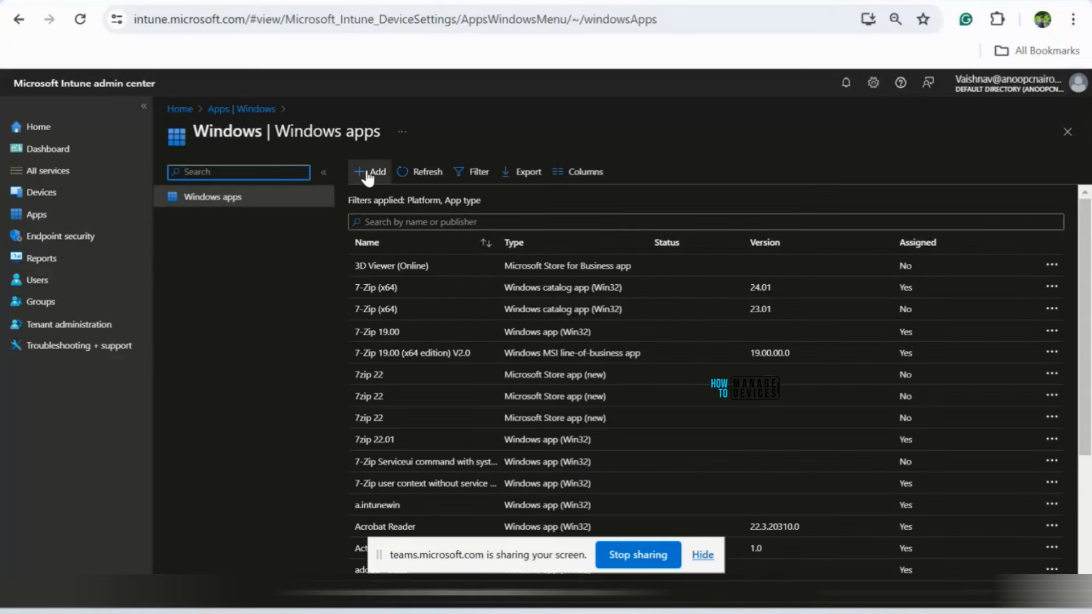
click(368, 174)
click(963, 179)
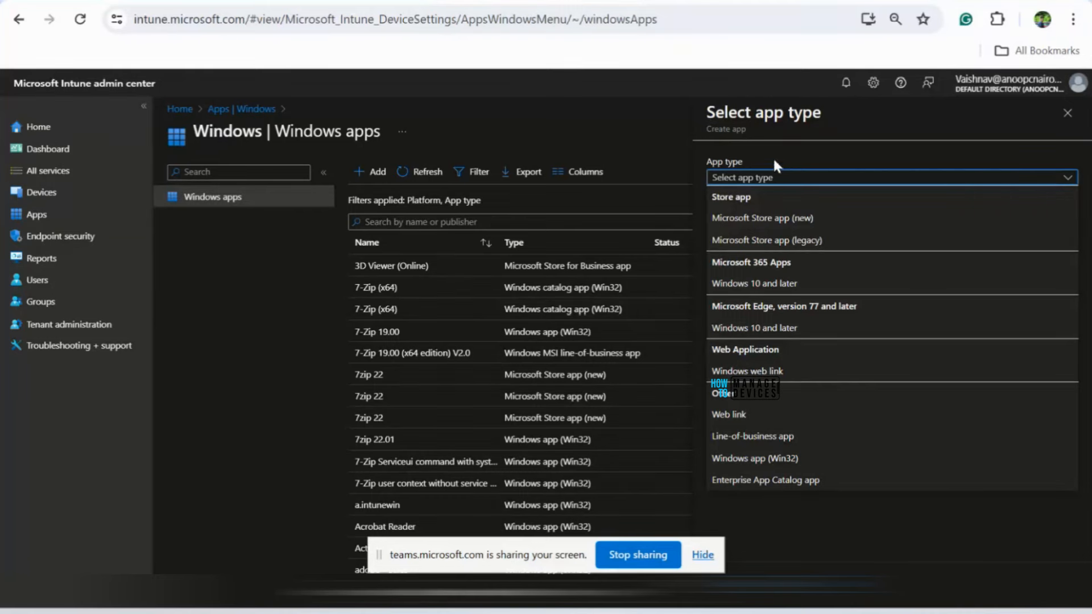
click(775, 464)
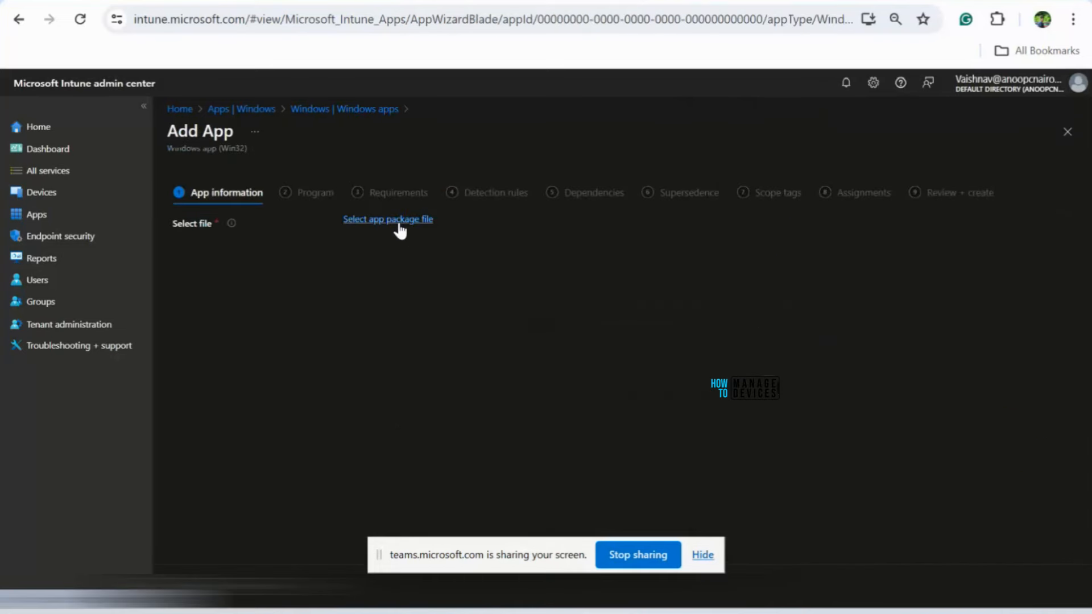
- Load npp.8.6.6.Installer.x64.intunewin as the app package file and name the app Notepad ++ v8.6.6
click(399, 230)
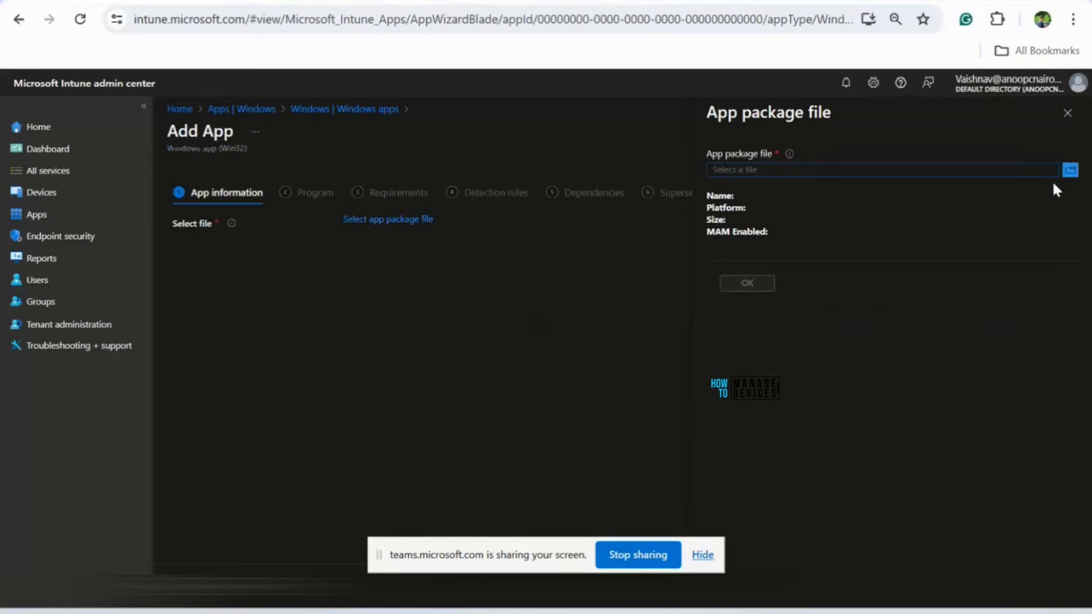
click(1070, 171)
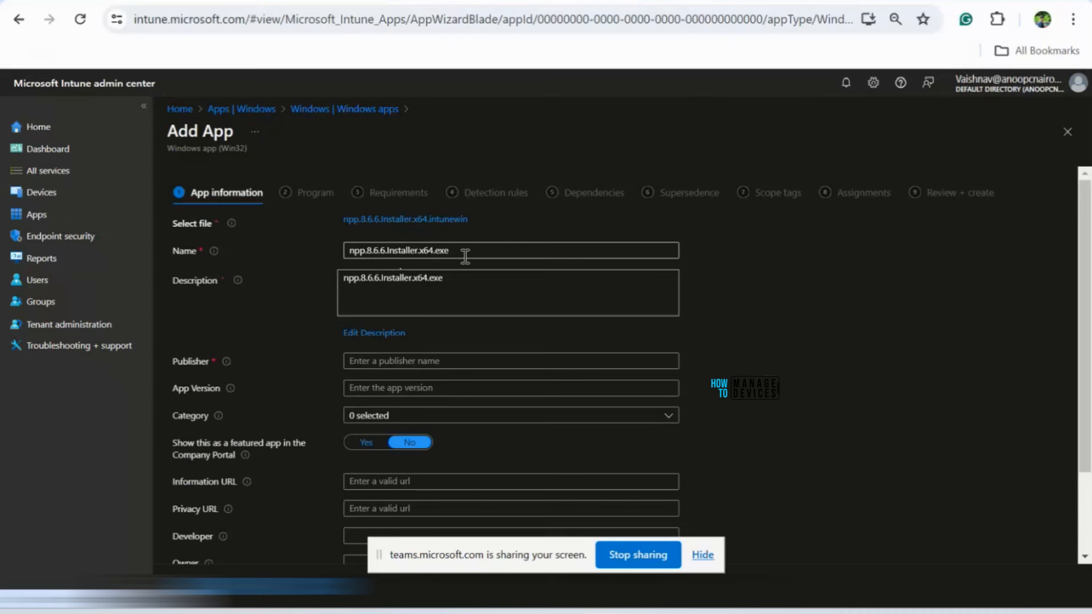
drag(465, 257, 346, 248)
text(N)
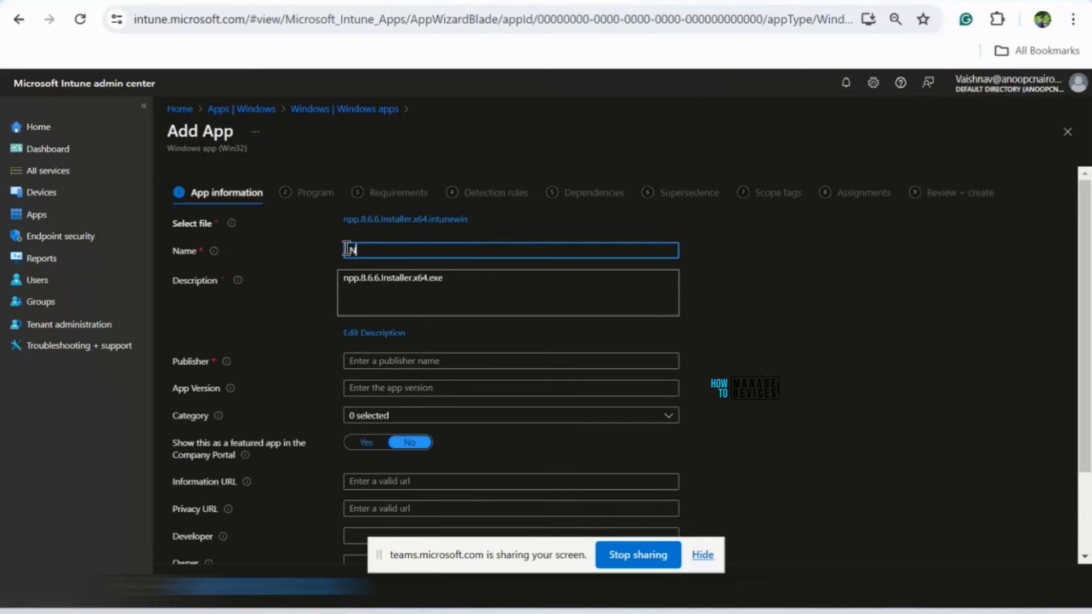
text(otepad ++ v8.6.6)
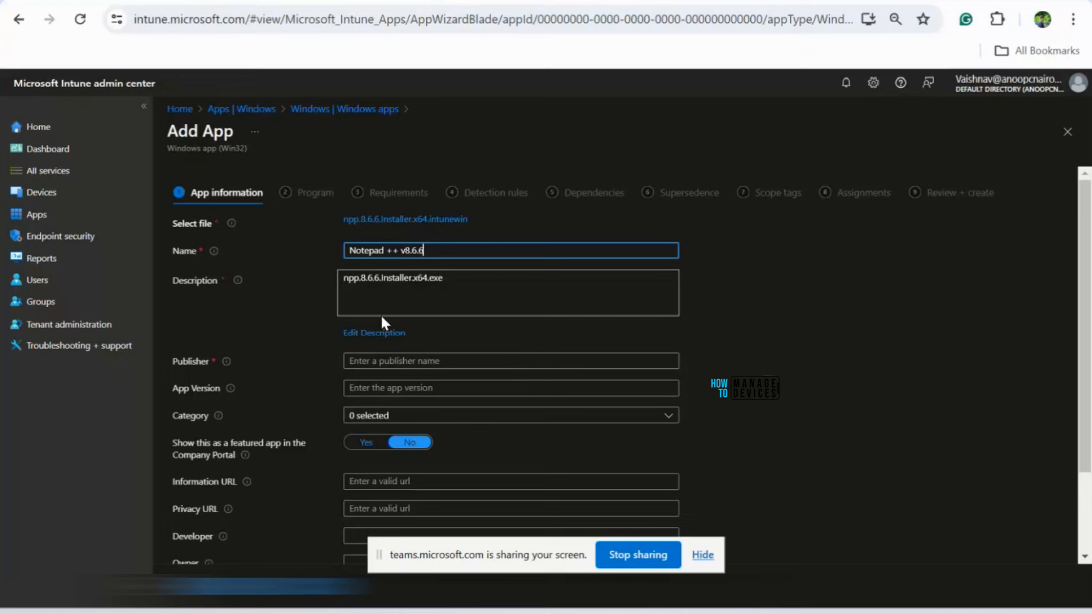
- Enter DoHO as the app's publisher and 8.6.6 as the app version
scroll(383, 319, down, 2)
click(421, 275)
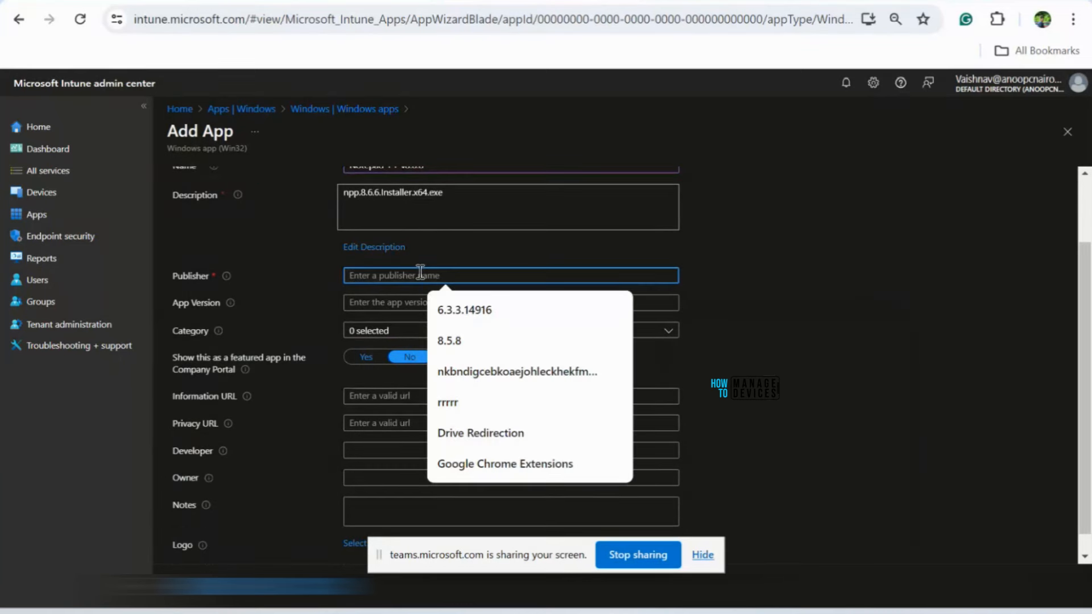
text(Don)
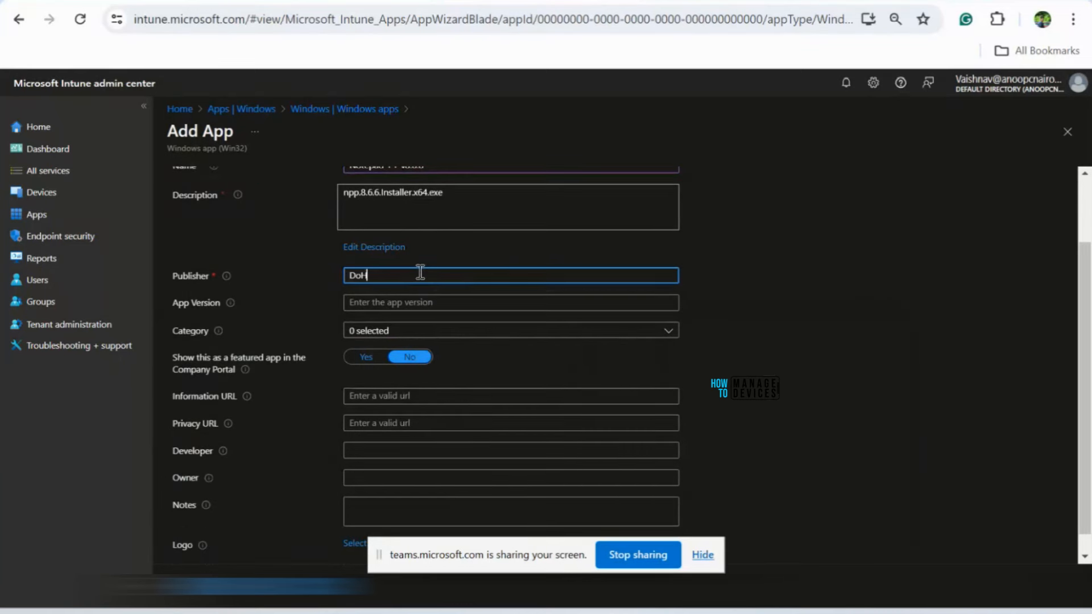
text(O)
click(446, 301)
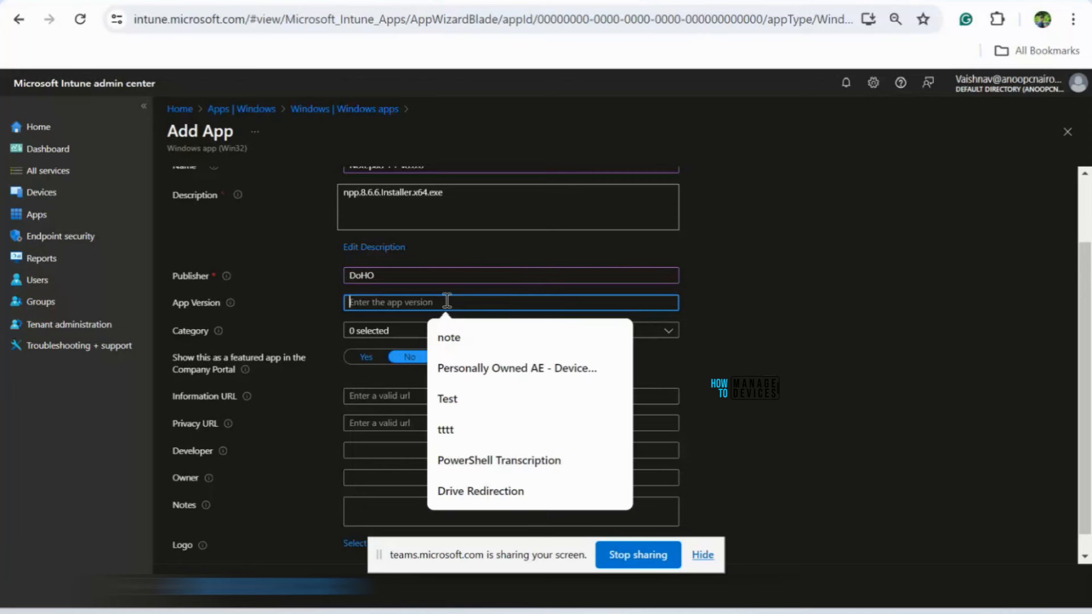
text(8.6.6)
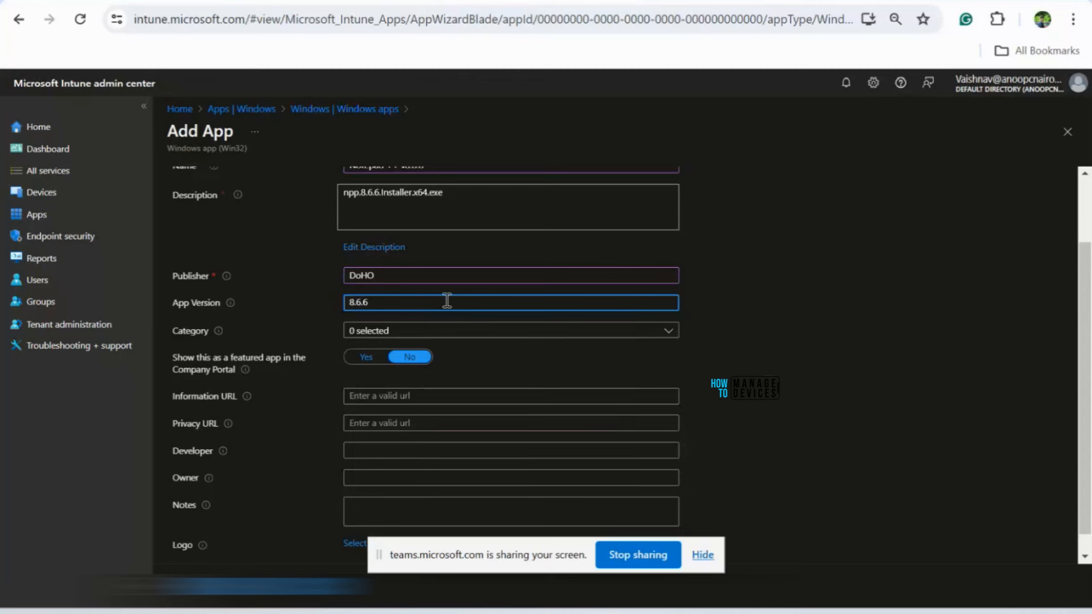
- Assign the app to the Productivity category and show it as a featured app in the Company Portal
click(491, 334)
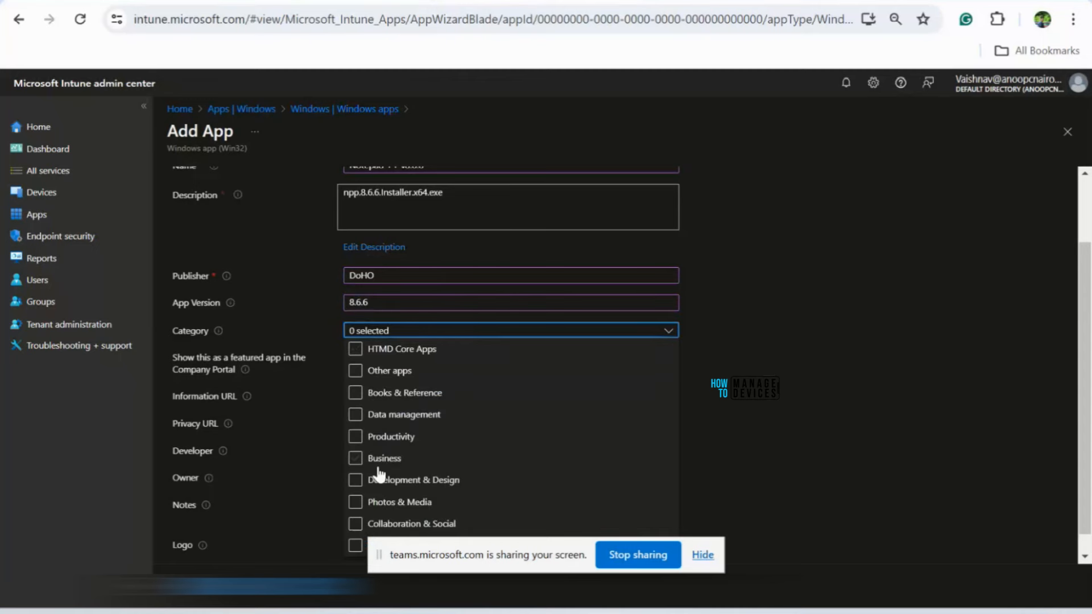
click(356, 437)
scroll(773, 350, down, 1)
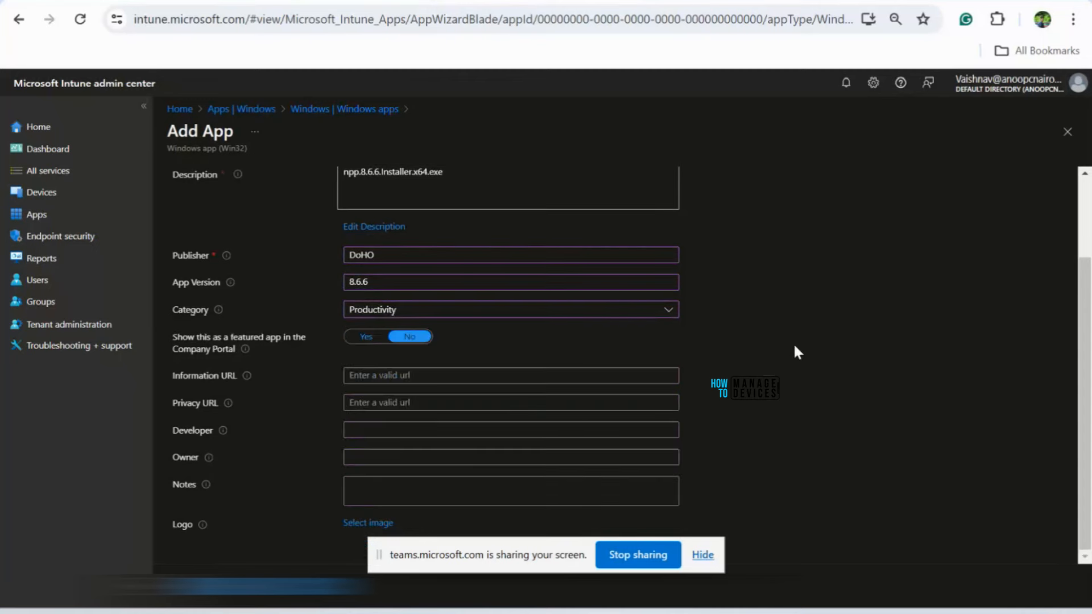
scroll(763, 321, up, 2)
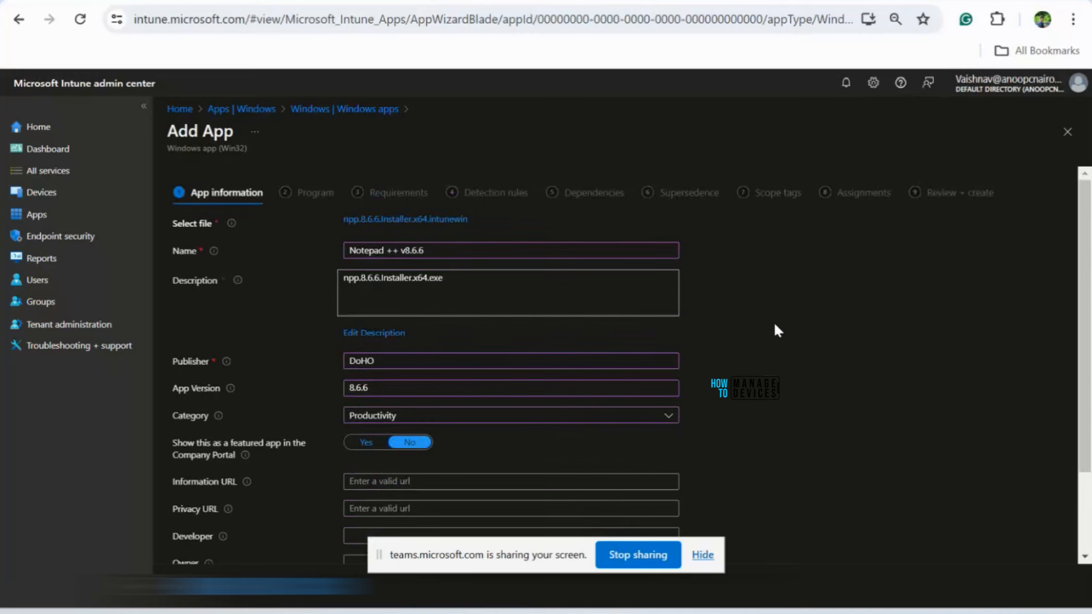
scroll(231, 451, down, 2)
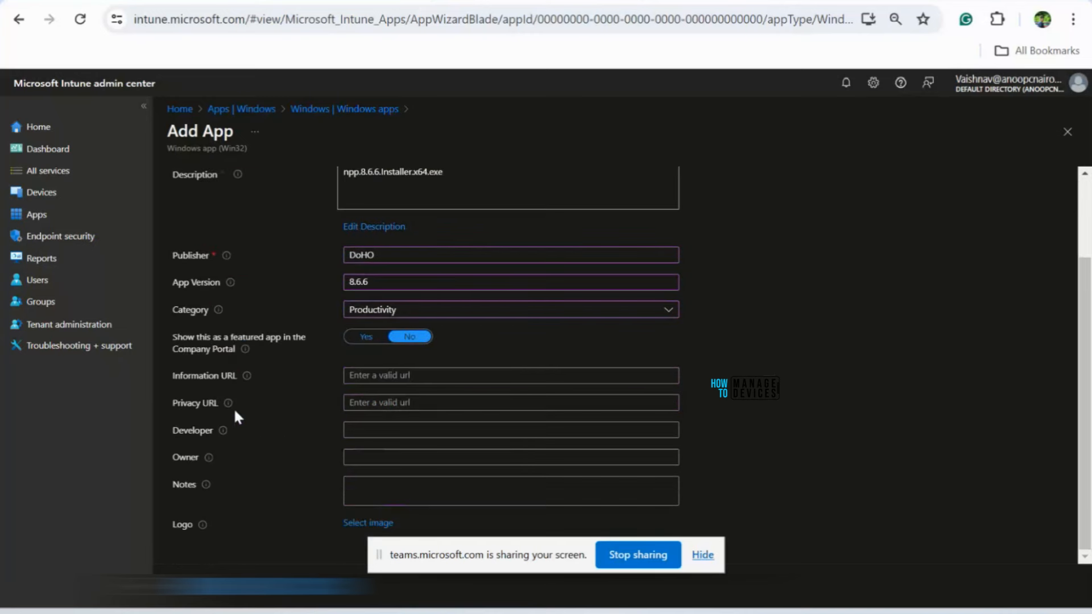
click(361, 342)
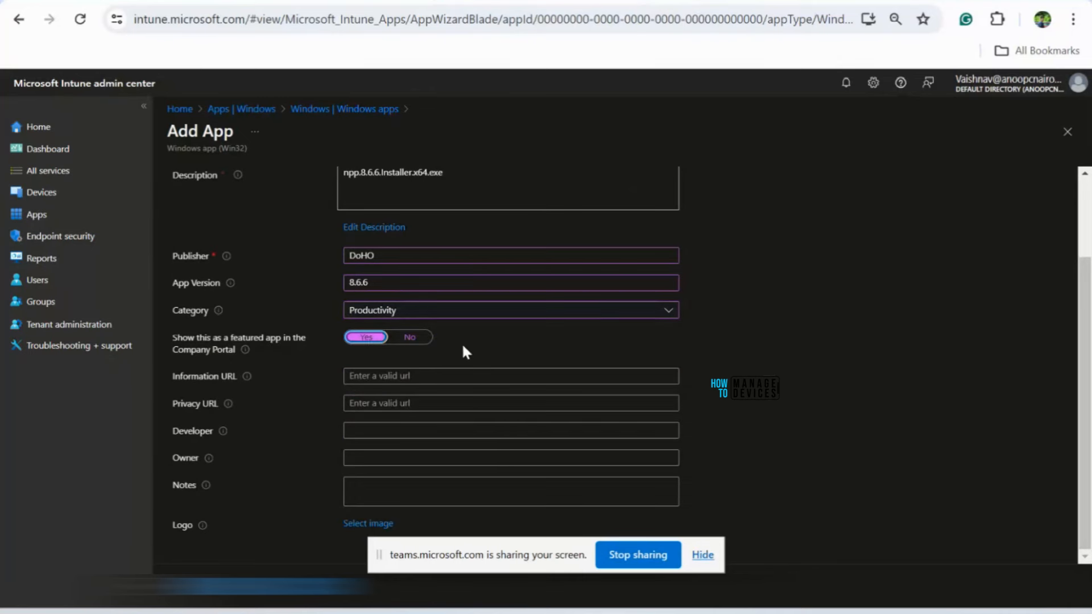
- Upload Notepad++_Logo.svg.png from the Notepad++ sources folder as the app's logo
click(368, 523)
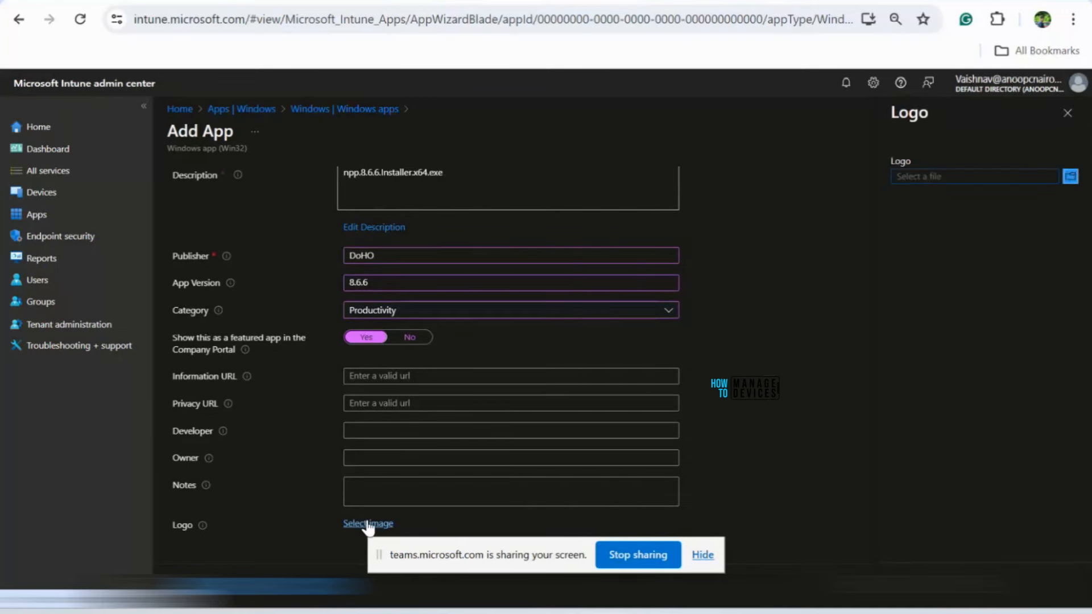
click(1070, 177)
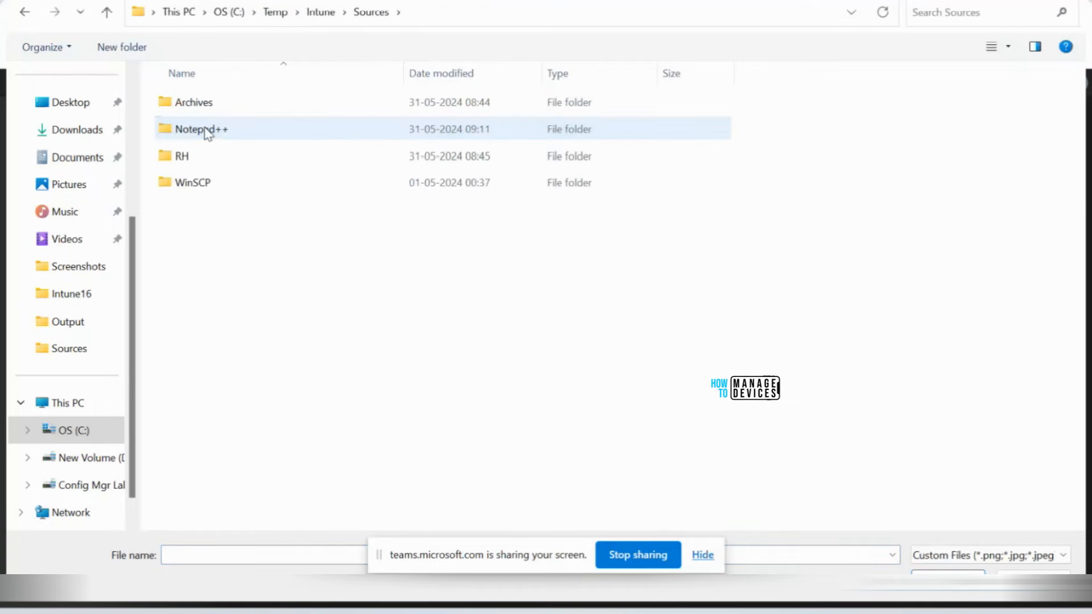
click(204, 135)
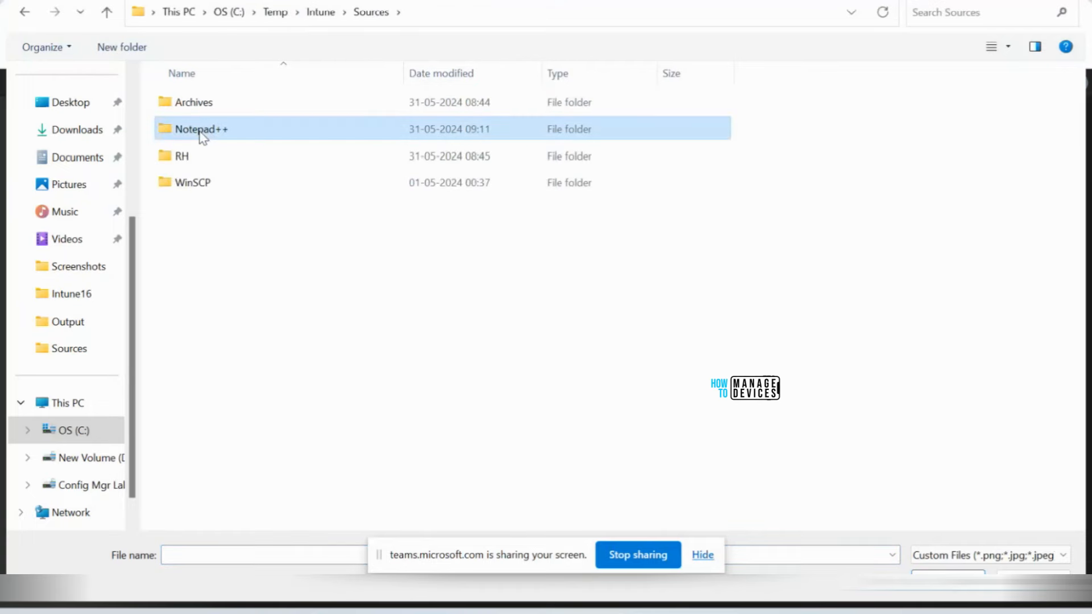
double_click(204, 136)
click(200, 138)
double_click(199, 139)
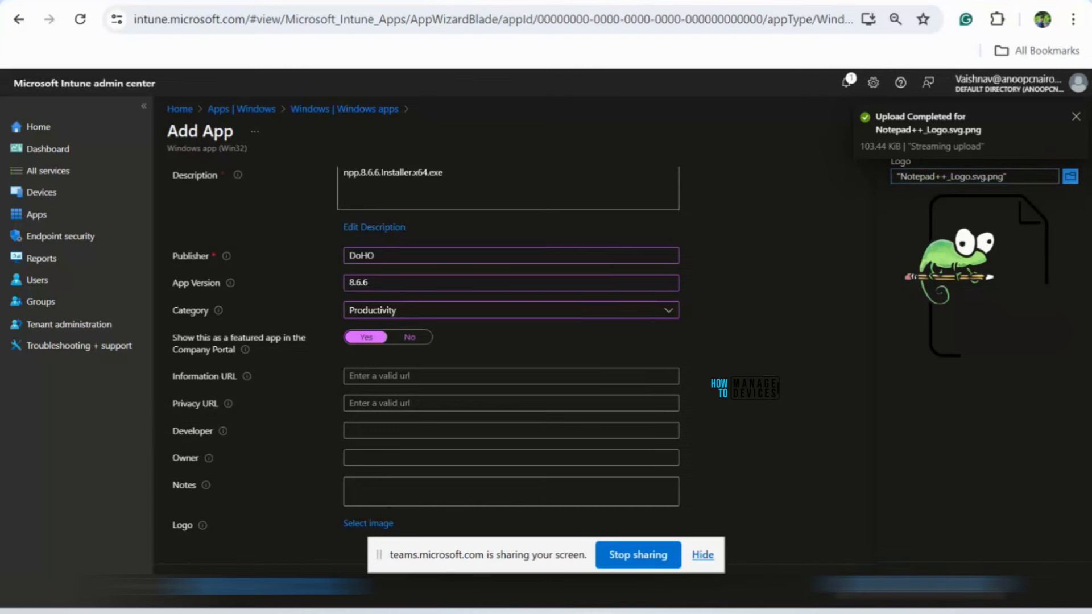
click(919, 584)
- Correct the publisher to Do HO and continue to the Program settings
scroll(581, 323, up, 3)
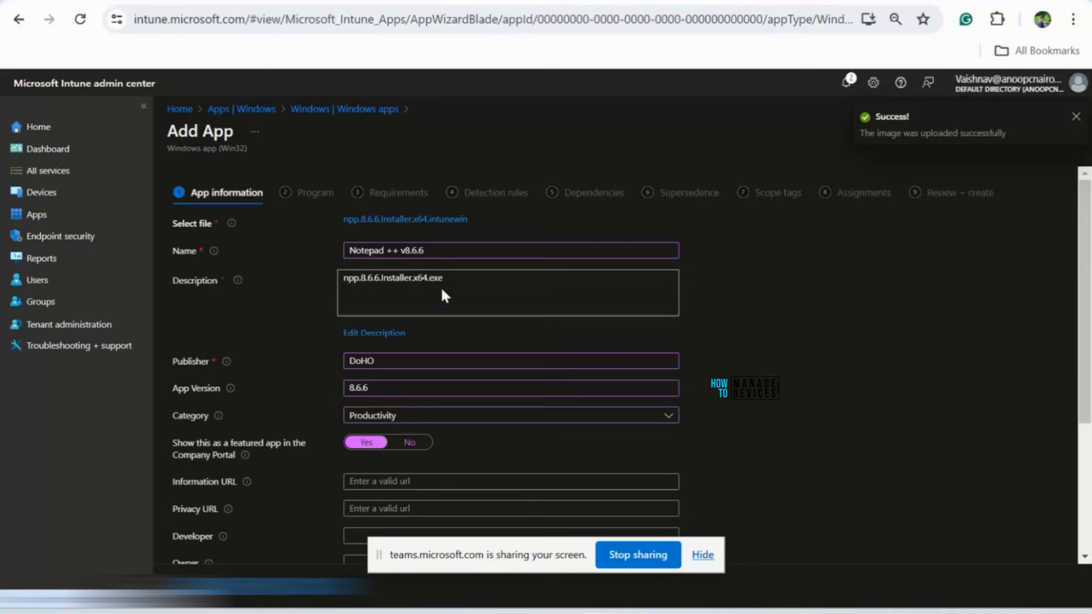
click(364, 360)
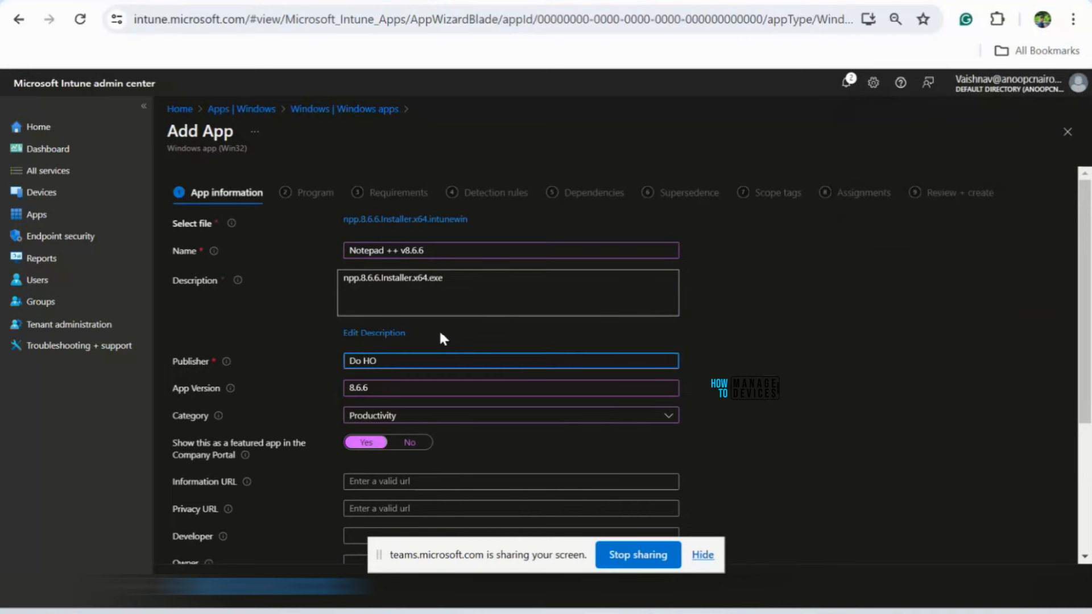
scroll(444, 339, down, 4)
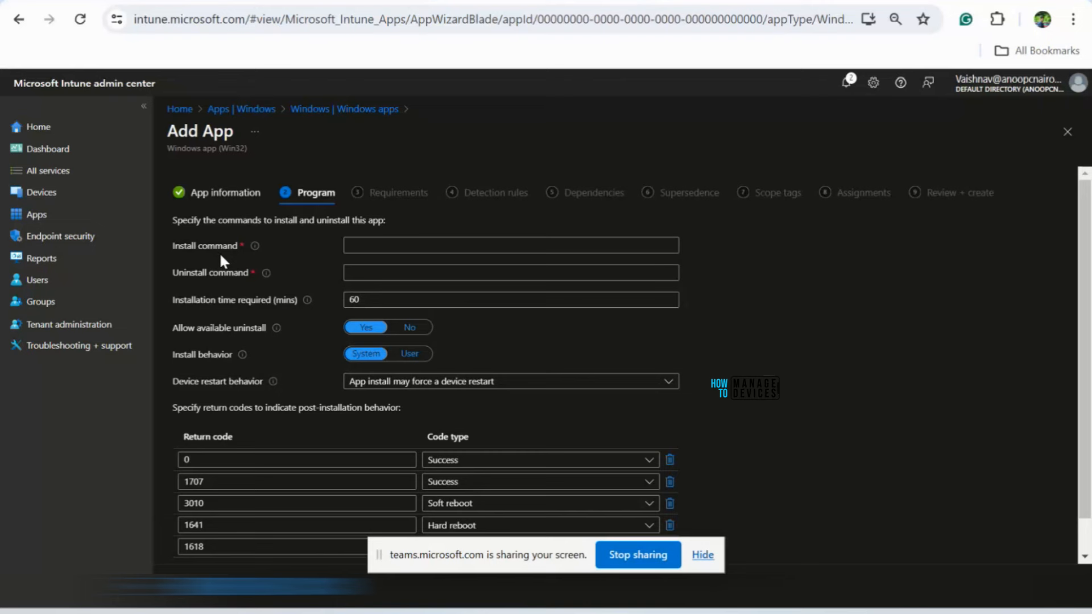
- Copy the install command from the Notepad notes and enter "npp.8.6.6.Installer.x64.exe" /S as the app's install command
key(alt)
key(alt+Tab)
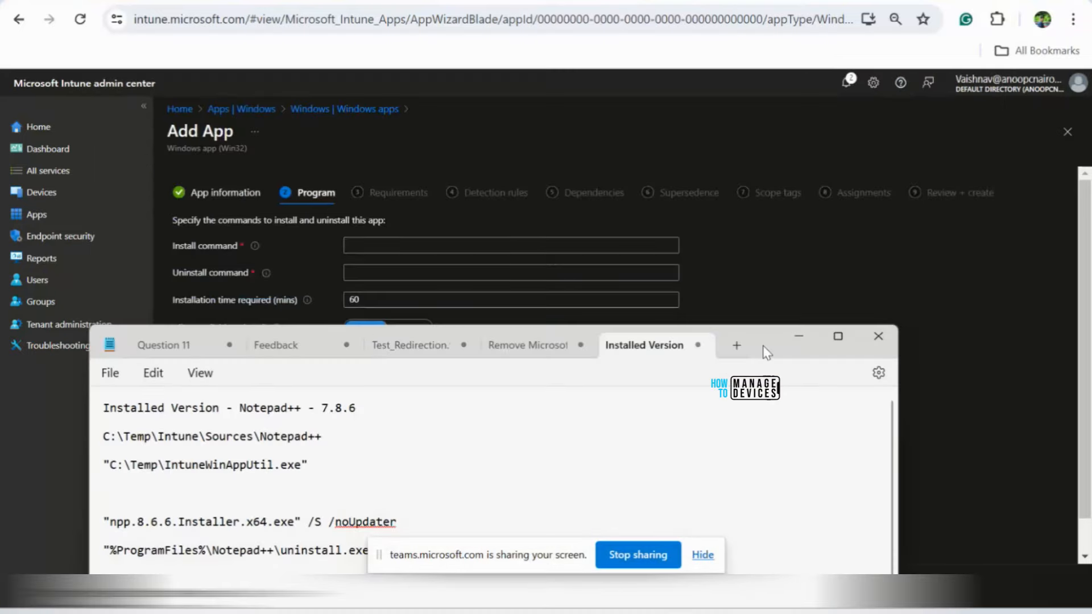
double_click(763, 346)
drag(233, 159, 12, 159)
key(ctrl+c)
key(alt+Tab)
click(373, 246)
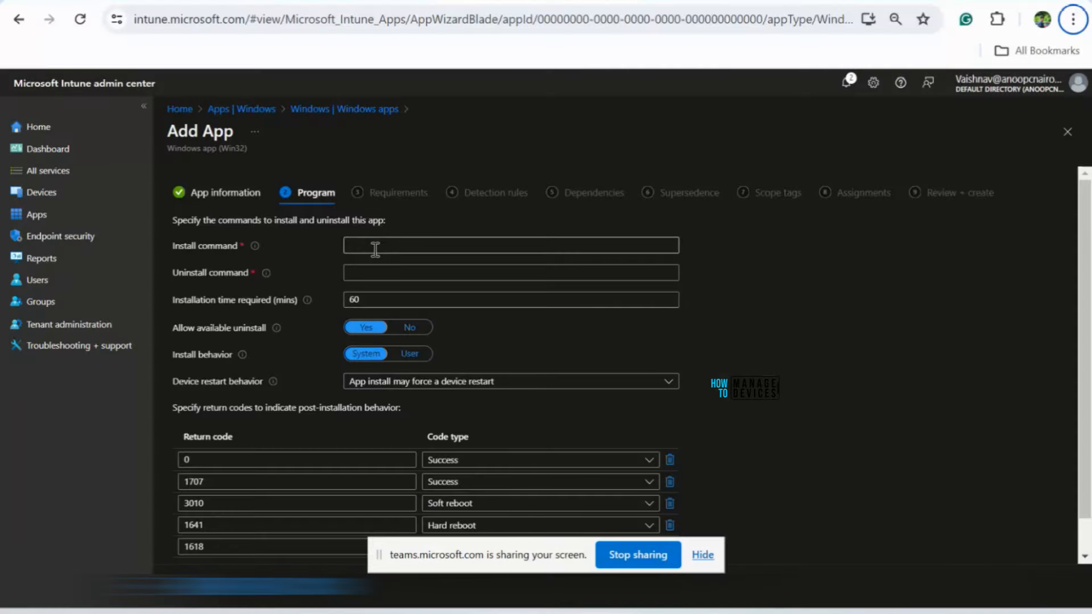
key(ctrl+v)
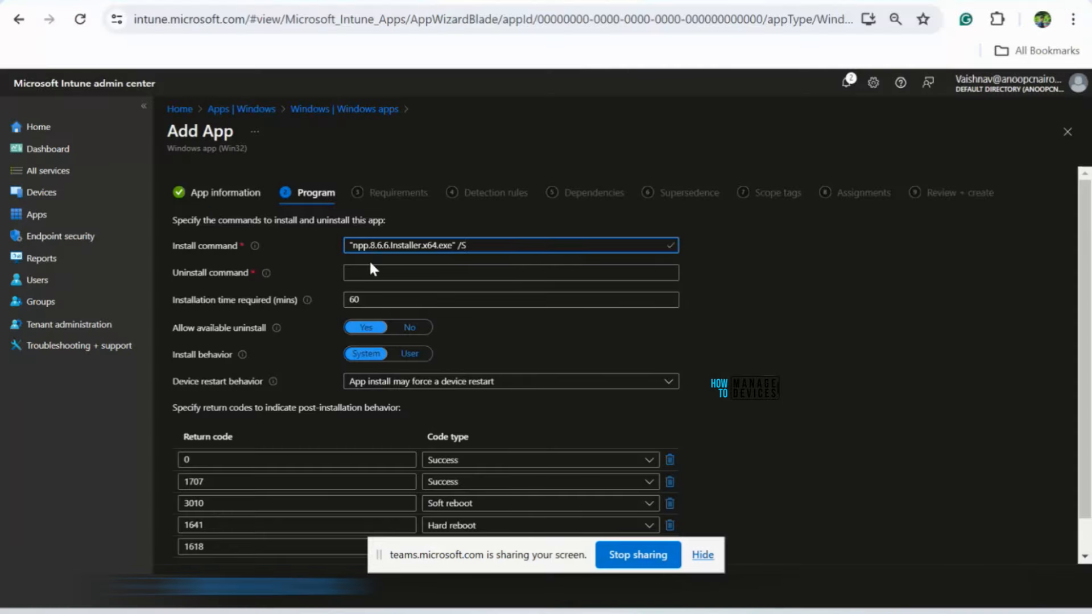
- Copy the uninstall command from the notes and enter "%ProgramFiles%\Notepad++\uninstall.exe" /S as the app's uninstall command
click(364, 272)
key(alt+Tab)
drag(317, 188, 13, 186)
key(ctrl+c)
key(alt+Tab)
key(ctrl+v)
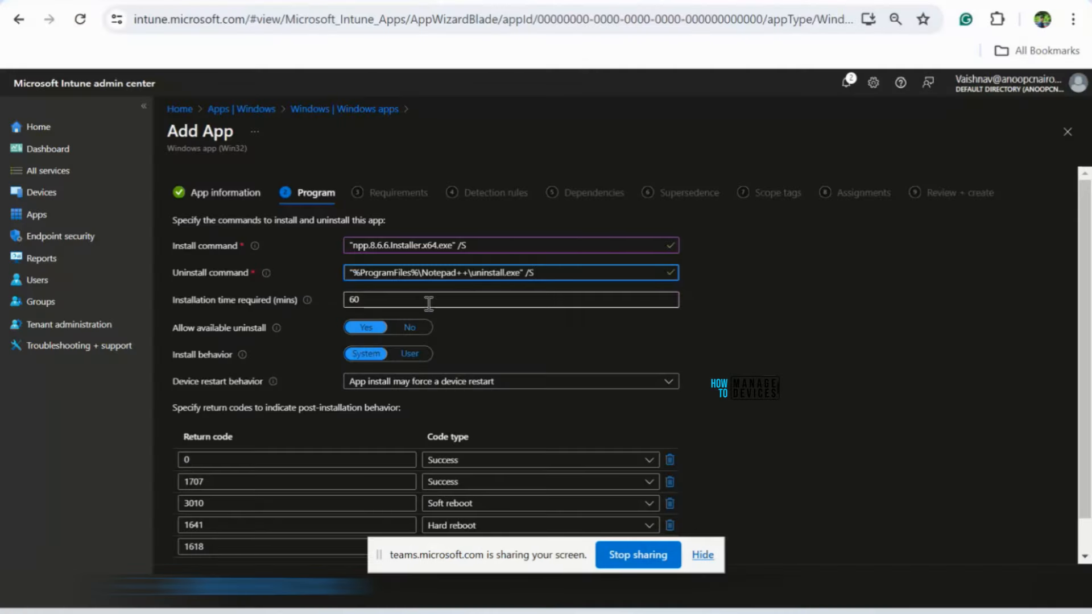
- Set the device restart behavior to No specific action and continue to the Requirements settings
scroll(536, 306, down, 1)
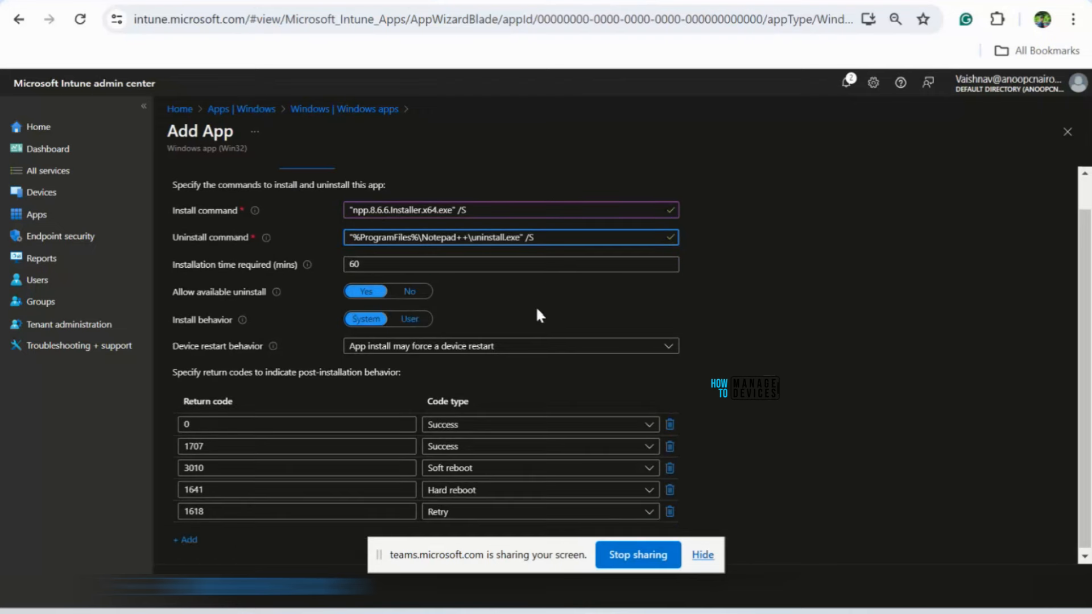
click(391, 347)
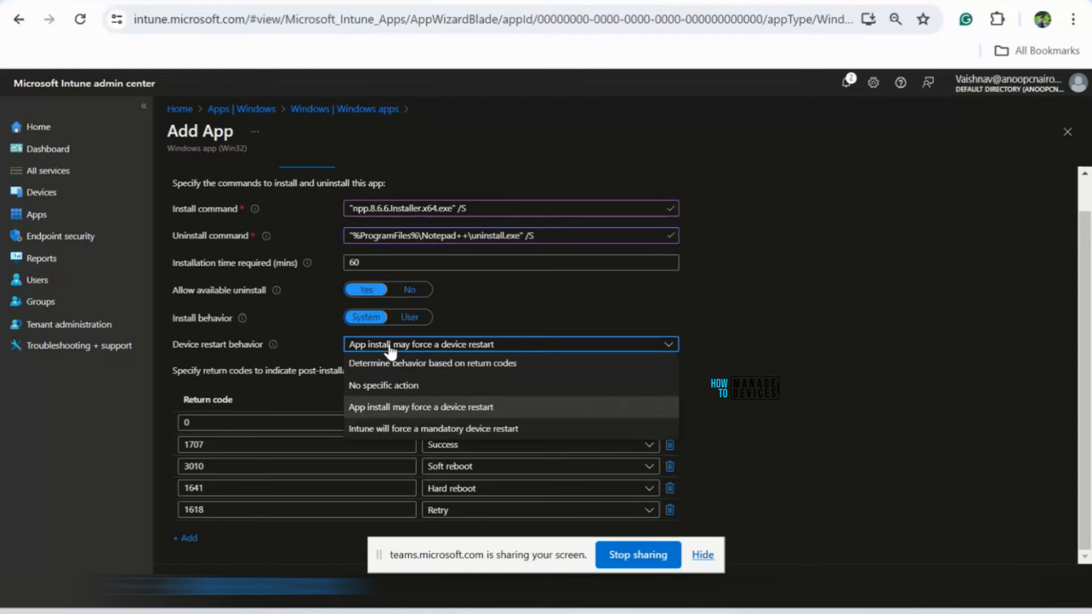
click(389, 386)
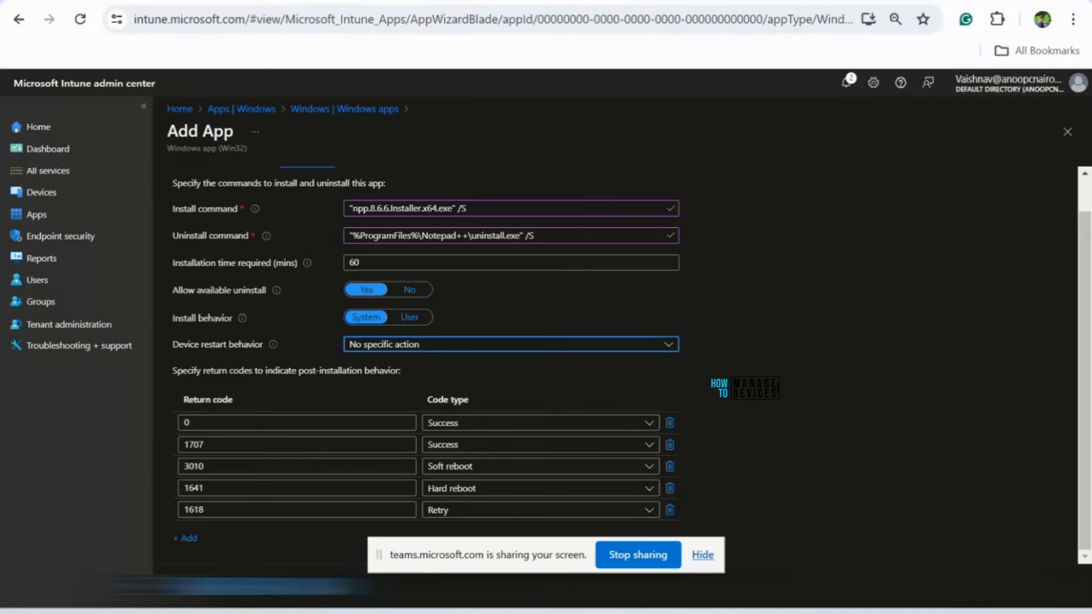
click(256, 587)
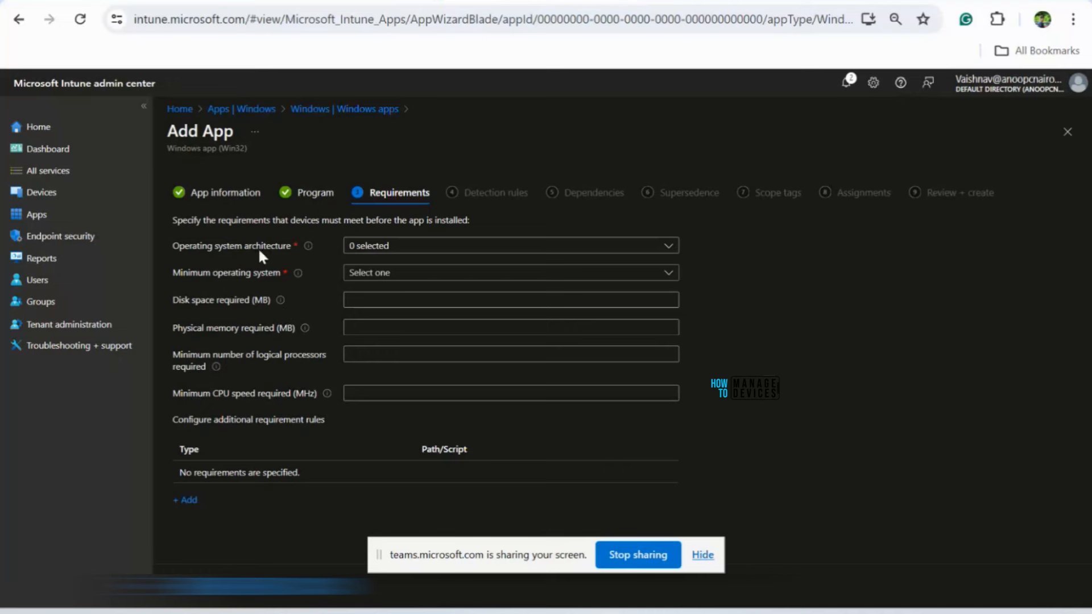
- Require 64-bit architecture and Windows 10 21H2 as the minimum operating system, and continue to the detection rules
click(400, 251)
click(356, 286)
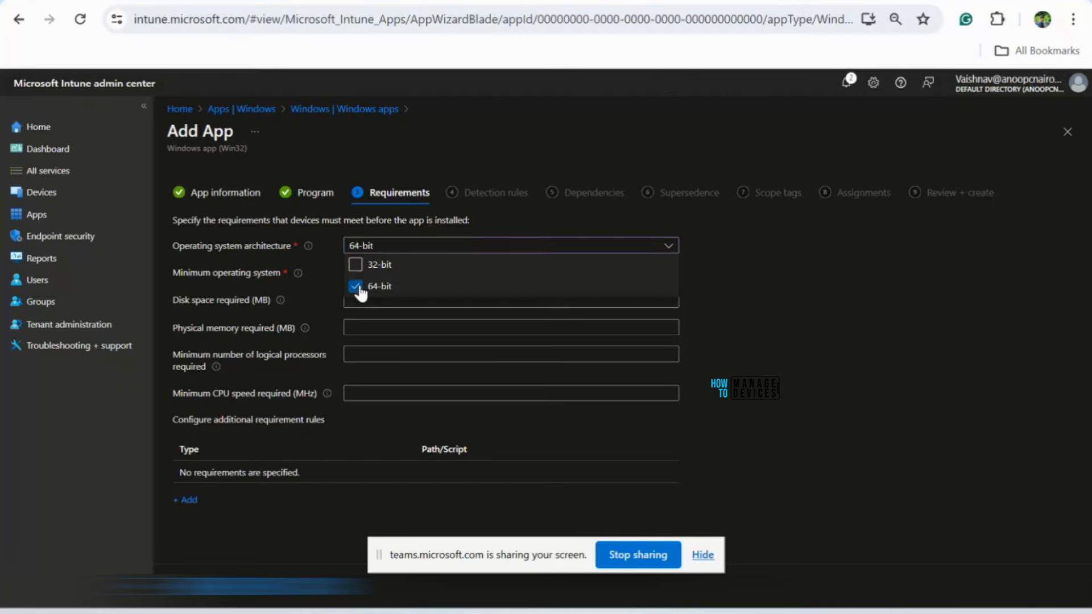
click(631, 297)
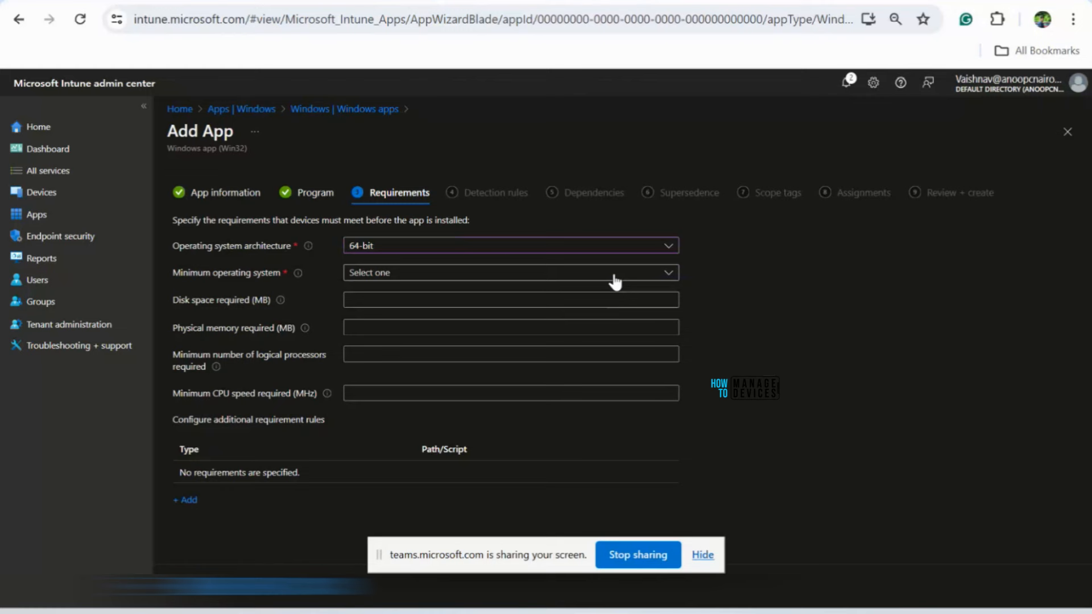
click(615, 281)
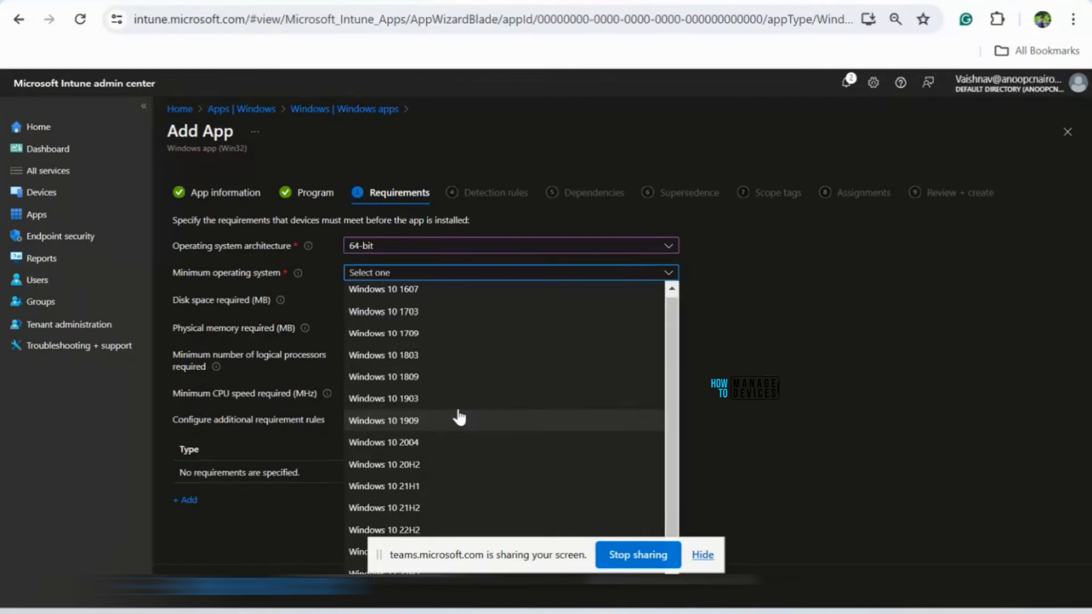
click(384, 508)
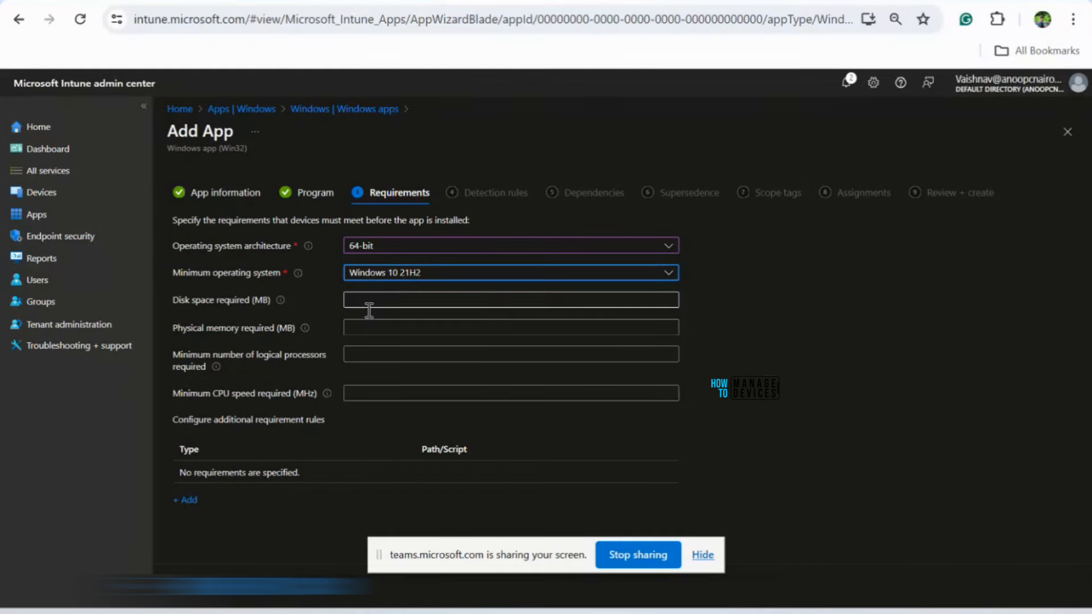
click(512, 274)
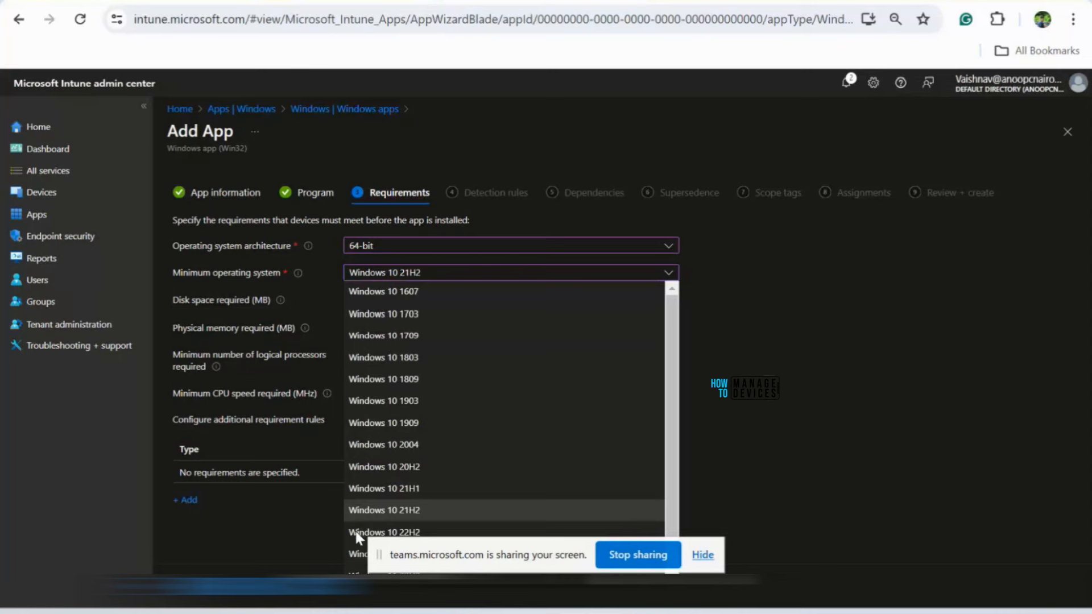
click(702, 554)
click(276, 587)
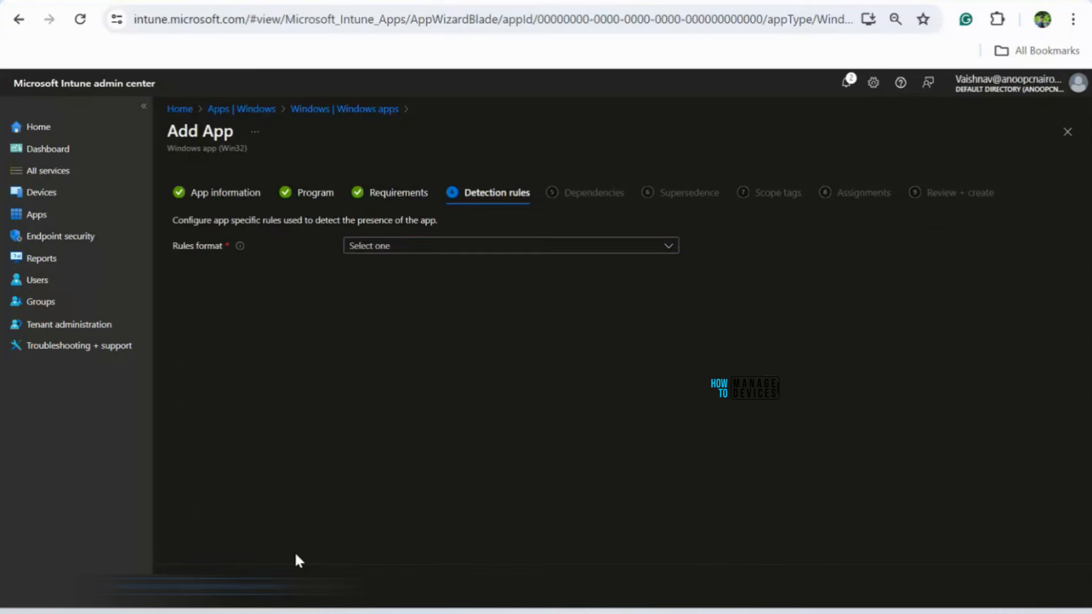
- Choose to manually configure the detection rules and add a detection rule of type File
click(379, 250)
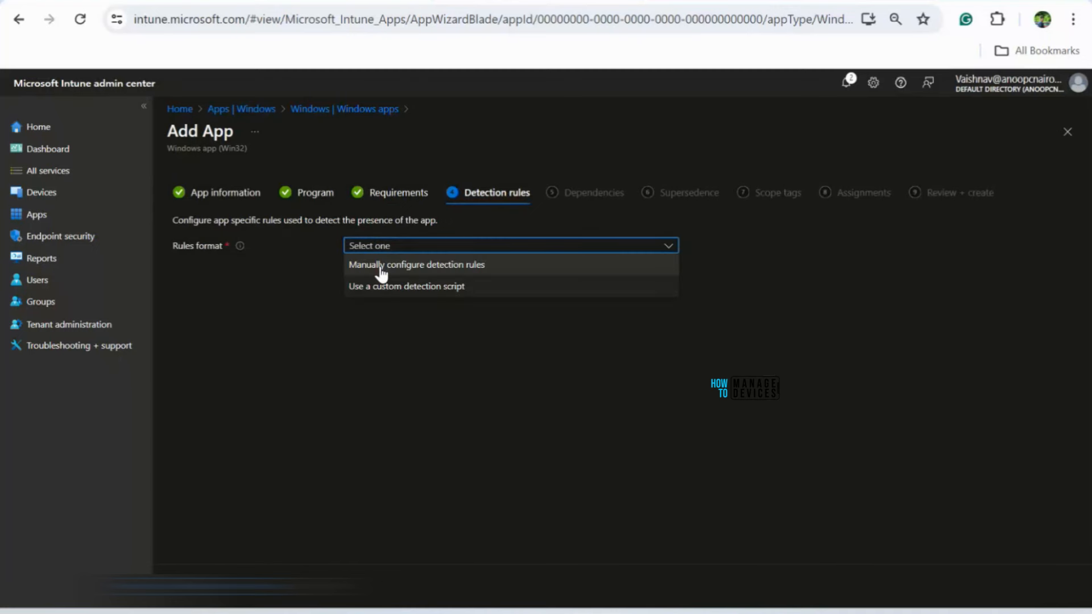
click(427, 273)
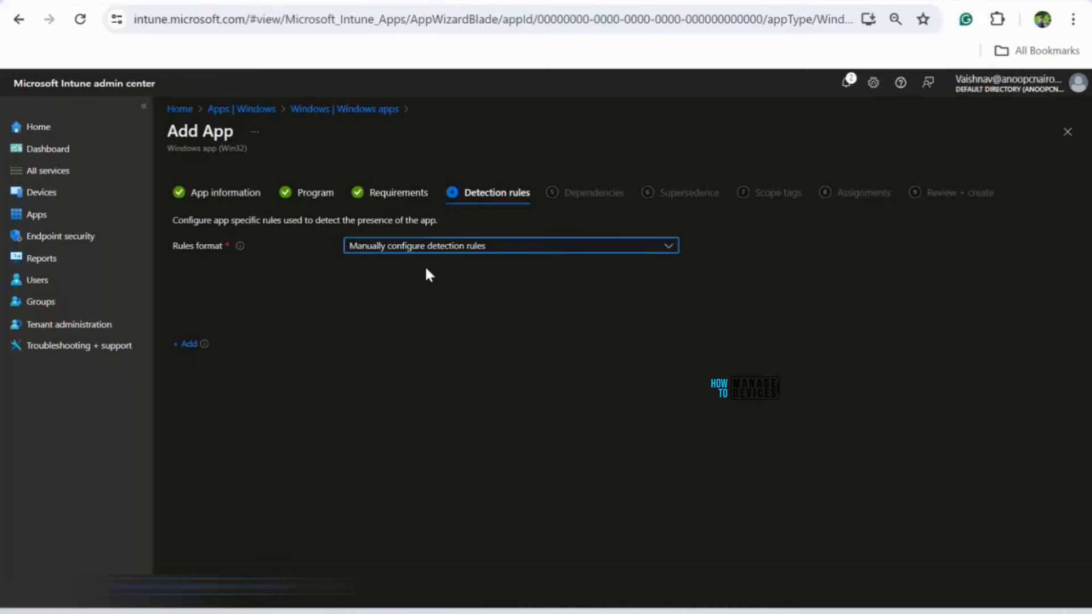
click(188, 332)
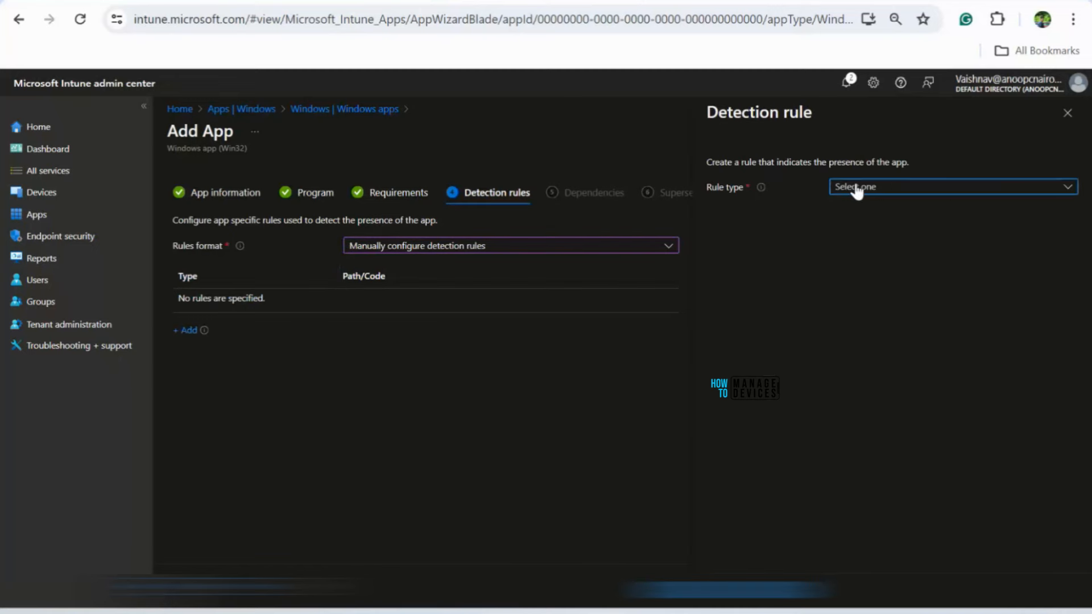
click(856, 191)
click(842, 227)
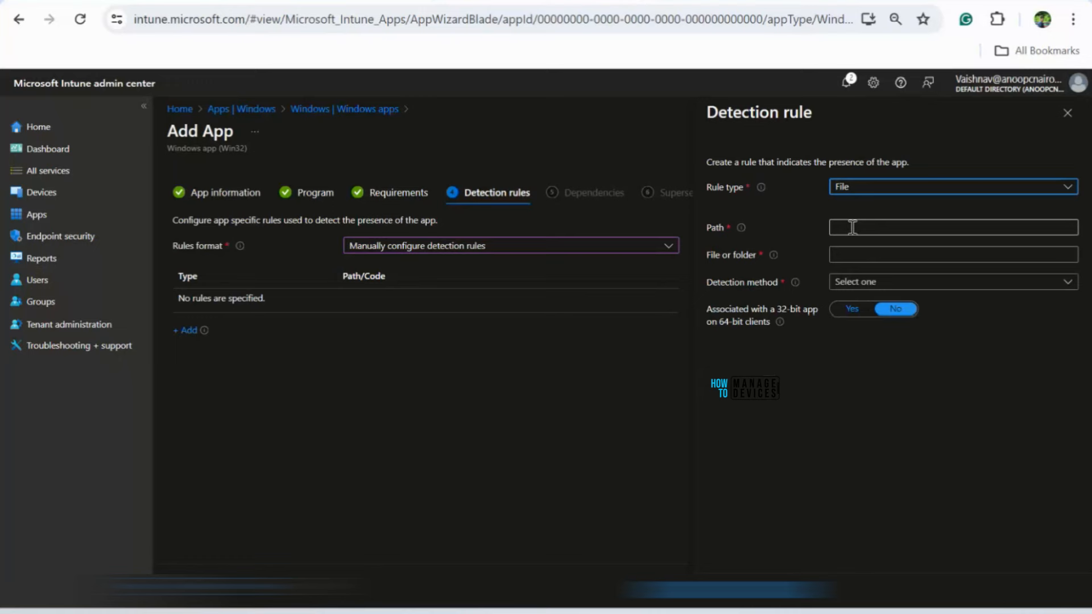
- Copy the install folder path from the Notepad notes and enter %ProgramFiles%\Notepad++ as the detection rule's path
click(851, 228)
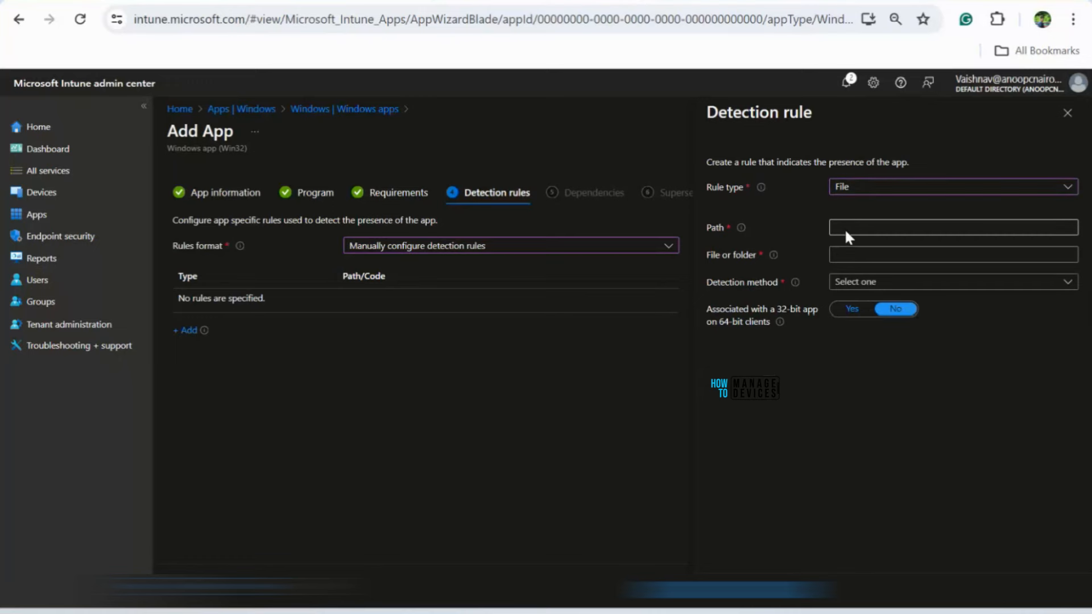
key(alt+Tab)
key(alt+Tab)
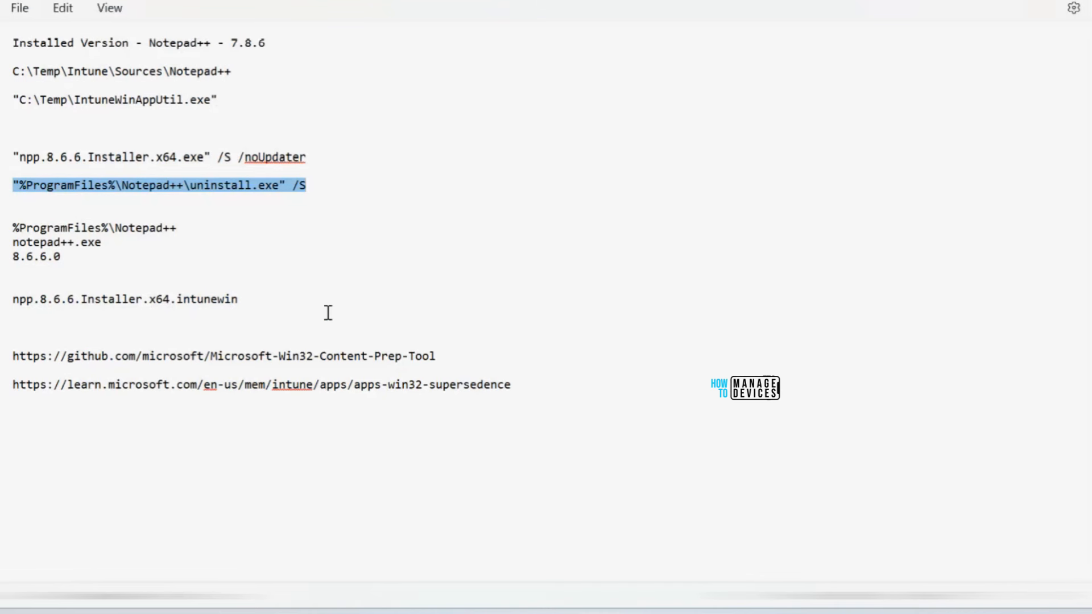
drag(177, 228, 8, 234)
key(ctrl+c)
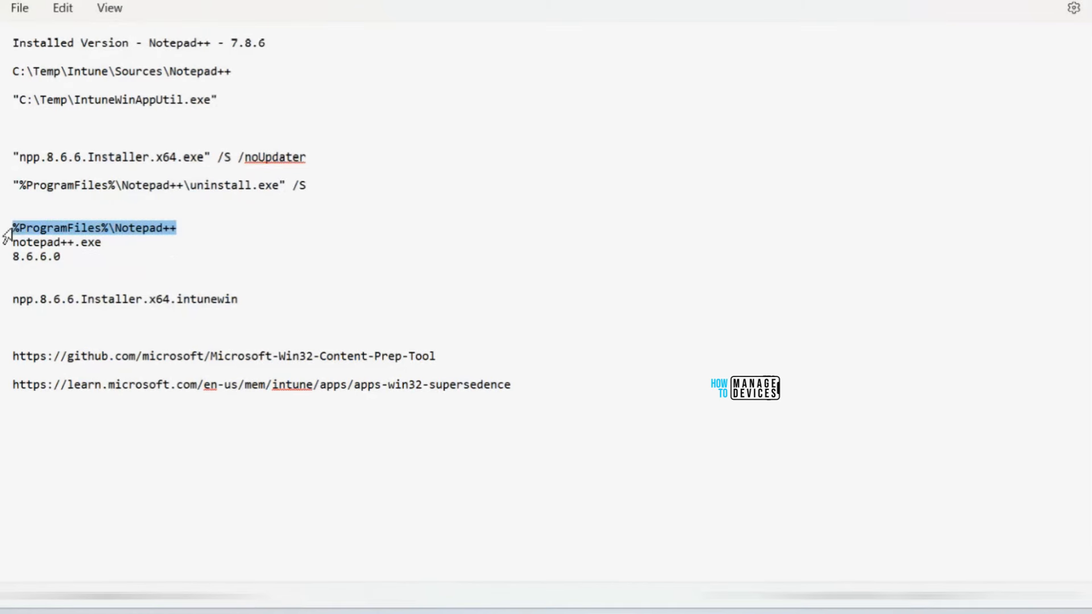
key(alt+Tab)
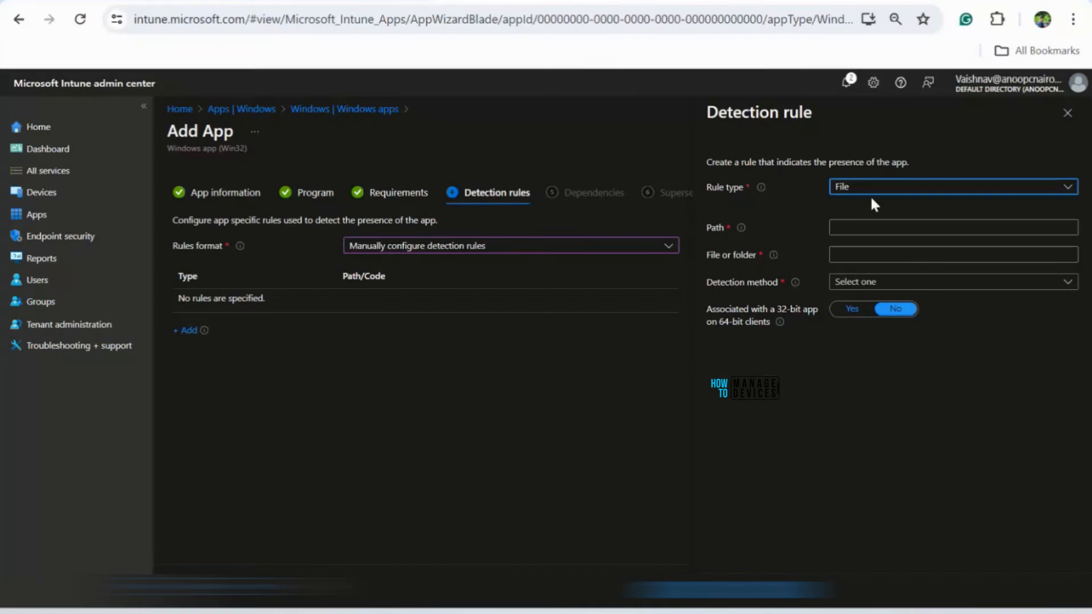
click(871, 225)
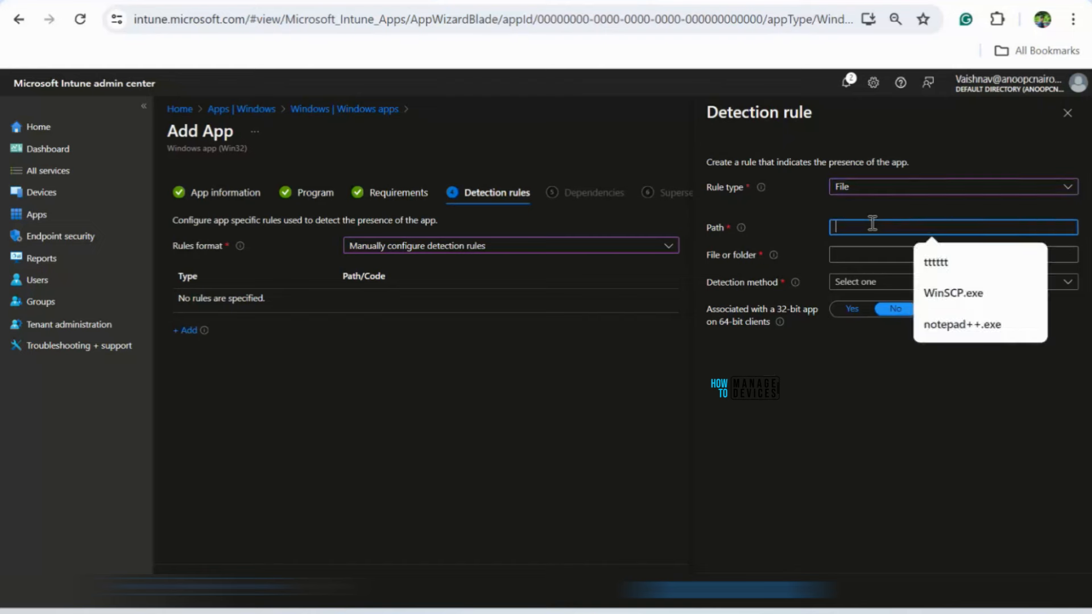
key(ctrl+v)
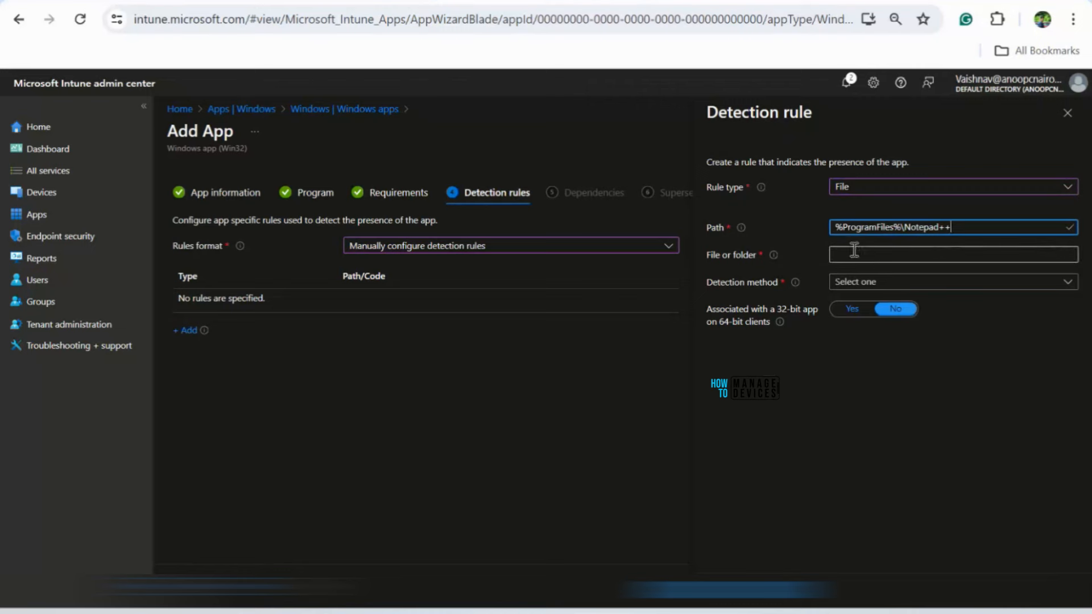
- Copy the executable name from the notes and enter notepad++.exe as the detection rule's file or folder
key(alt+Tab)
drag(112, 248, 13, 245)
key(ctrl+c)
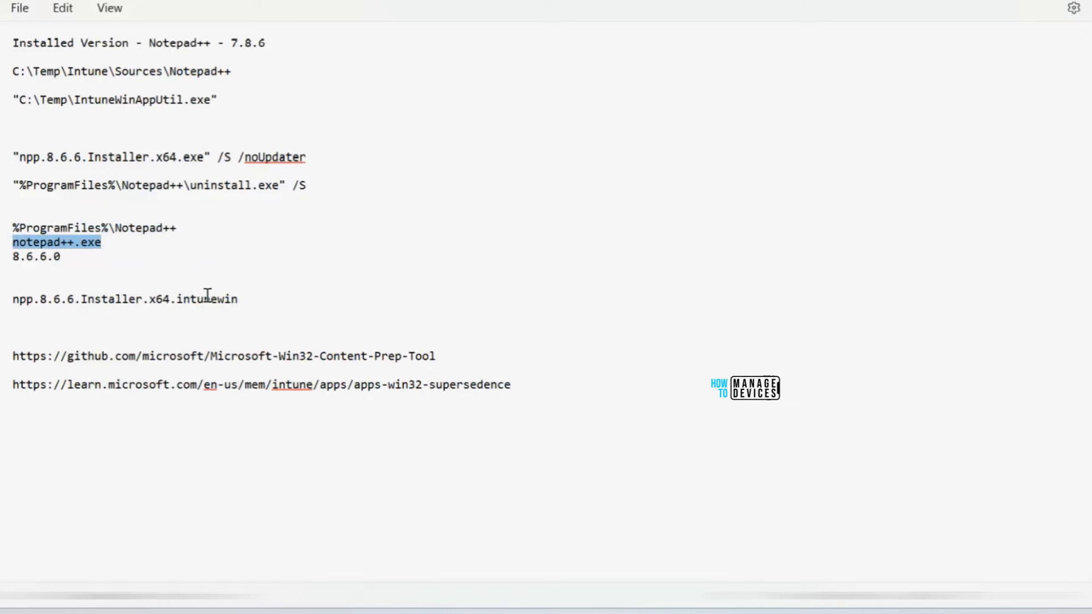
key(alt+Tab)
click(857, 254)
key(ctrl+v)
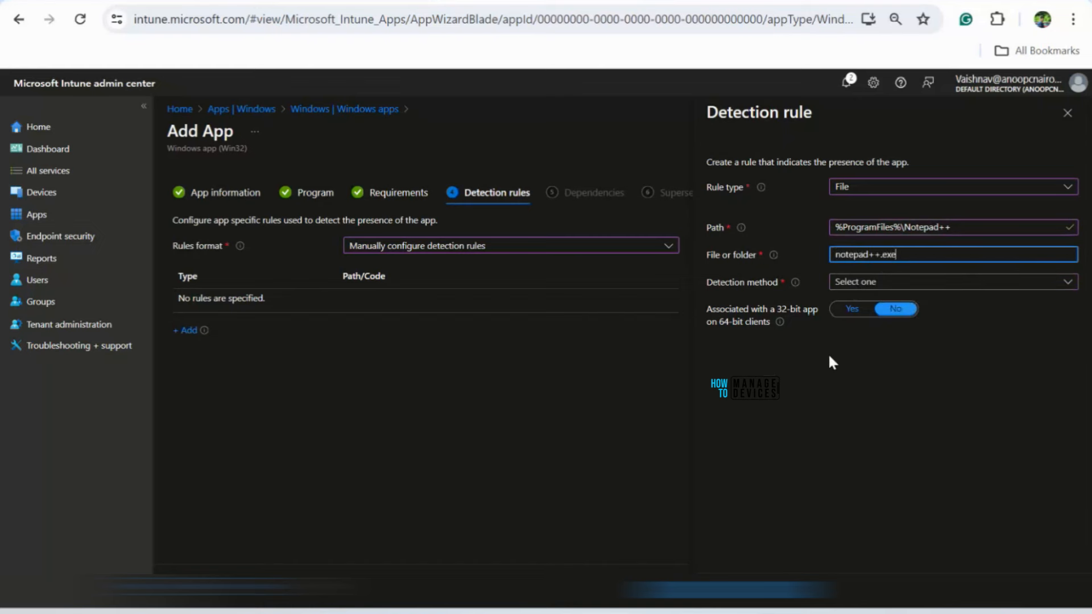
- Set the rule to detect by String (version) with the operator Equals and value 8.6.6.0, and save it
click(881, 284)
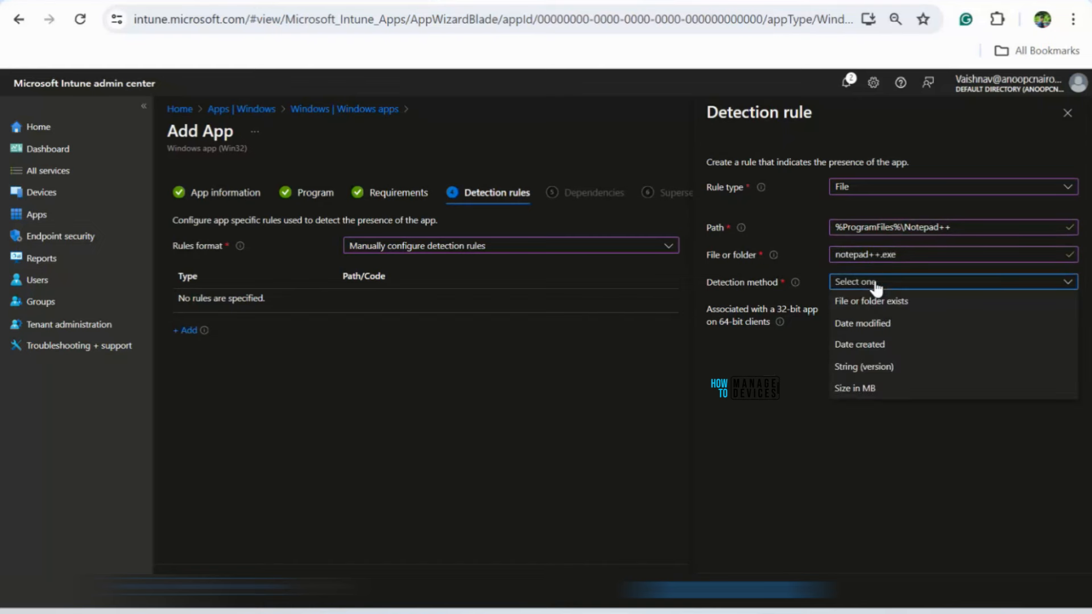
click(874, 370)
click(848, 312)
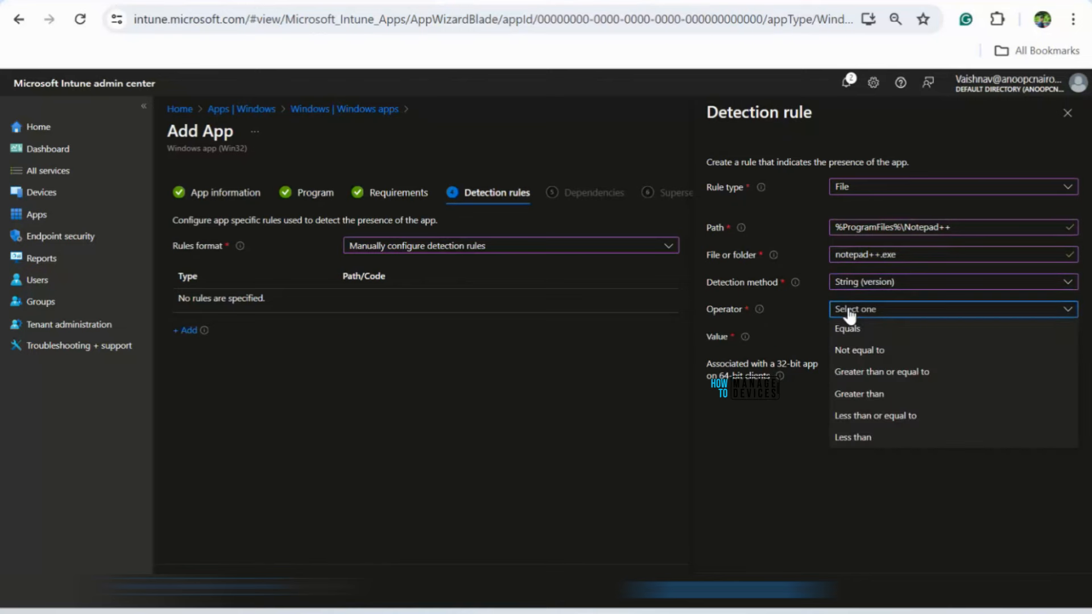
click(852, 330)
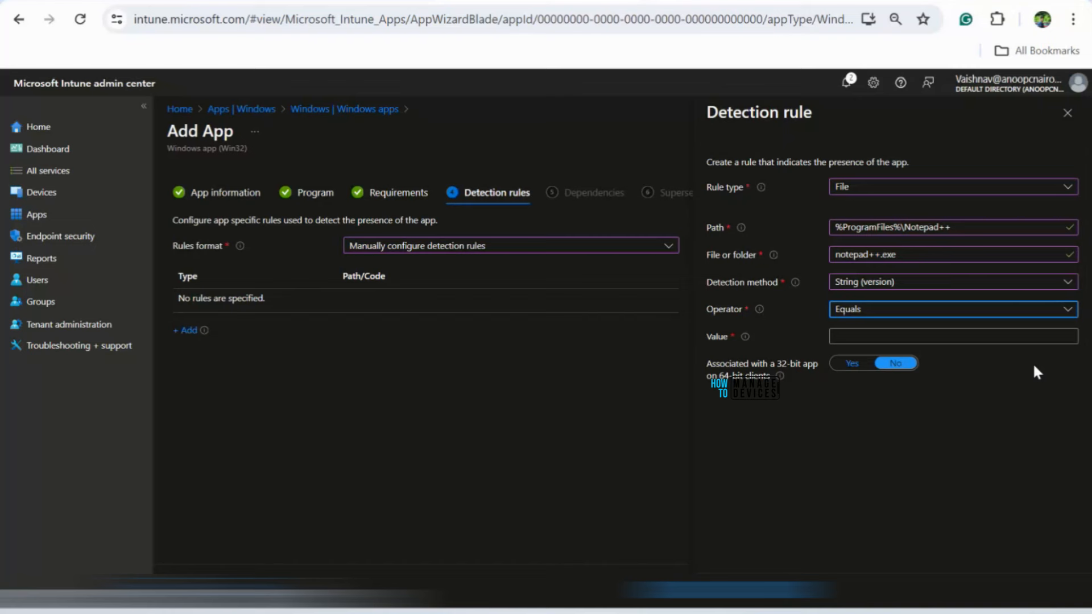
click(904, 335)
text(8.6.6.0)
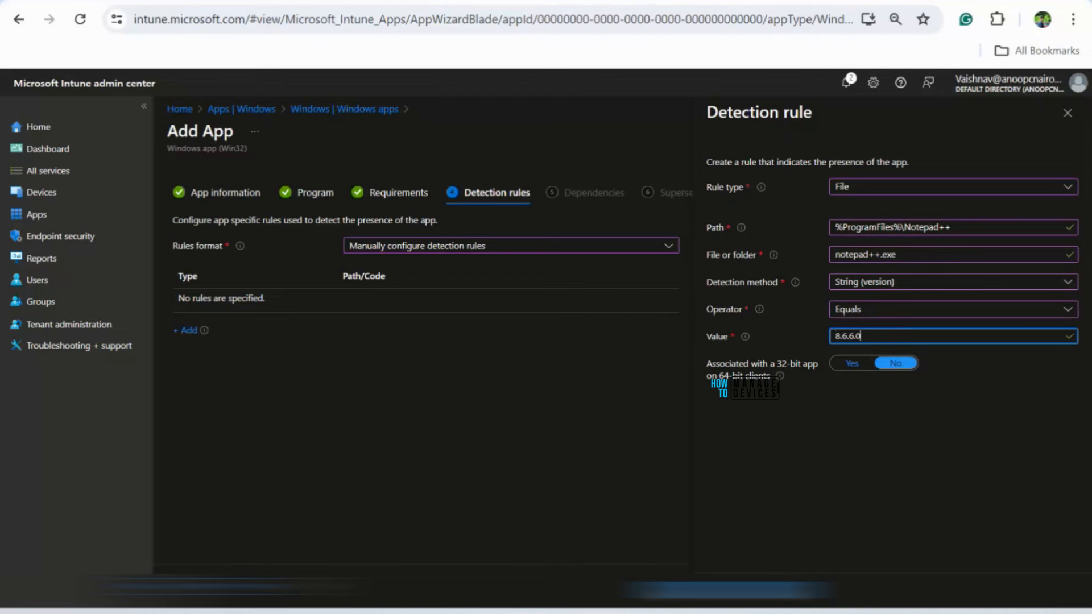
click(731, 591)
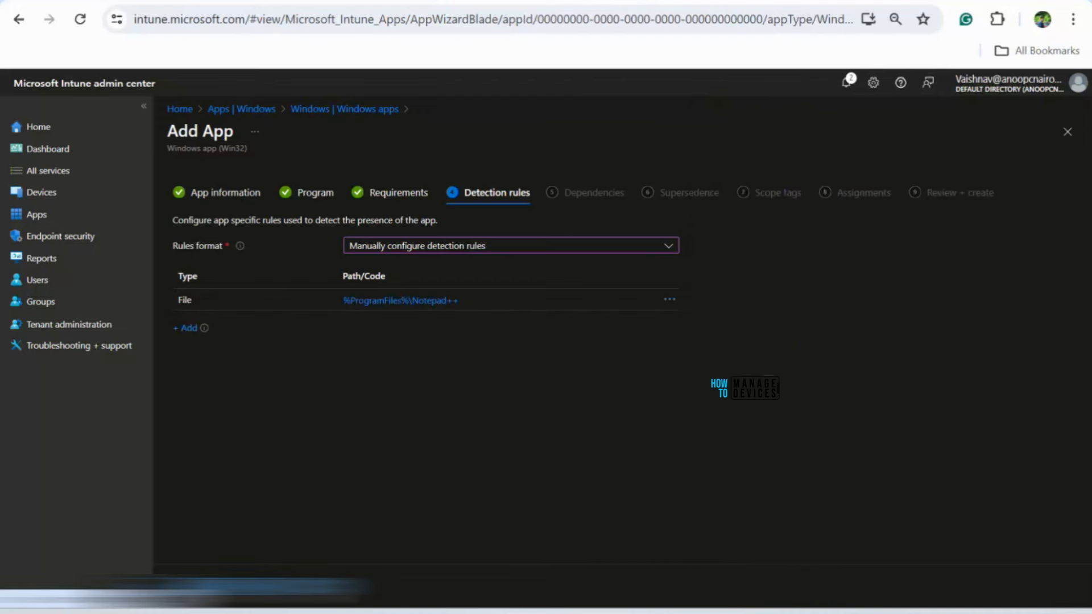
- Continue past the dependencies without adding any, and add Notepad++ (x64) - v7.8.6 as the app to supersede
click(250, 587)
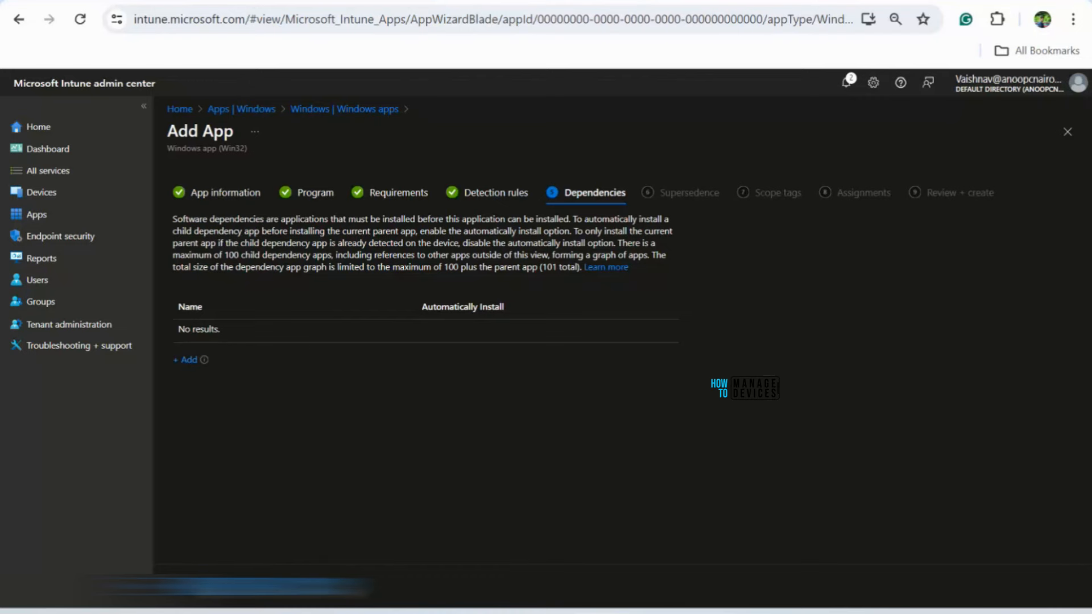
click(274, 587)
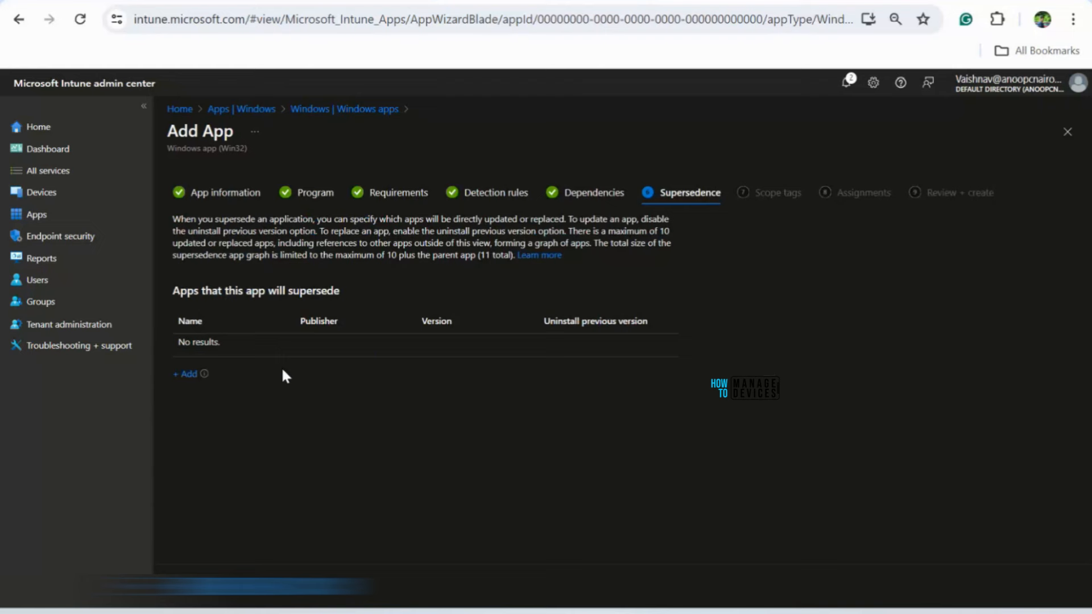
click(187, 376)
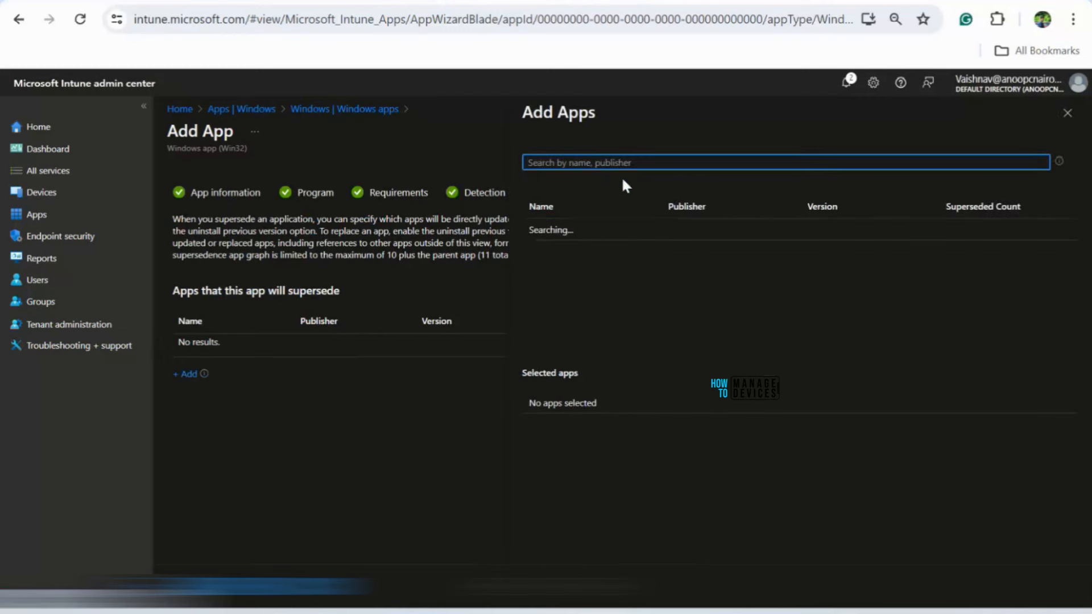
click(610, 164)
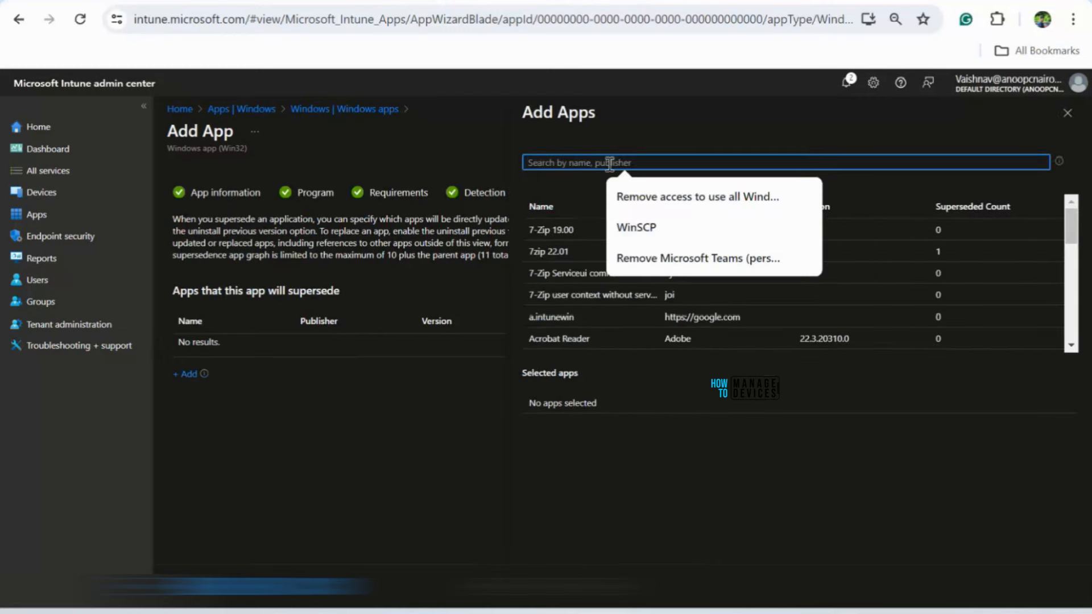
text(note)
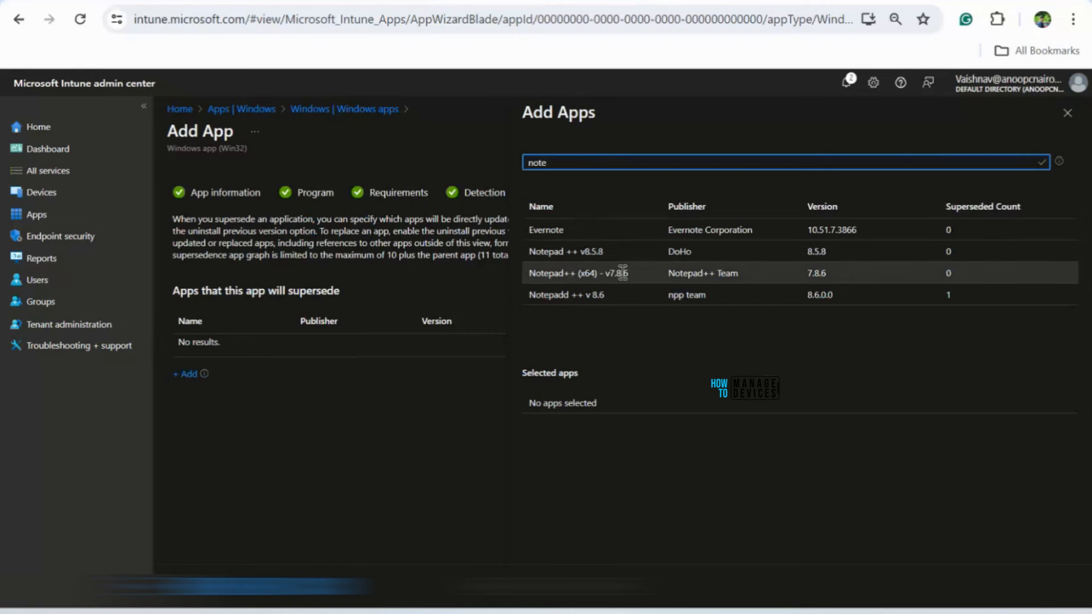
click(840, 276)
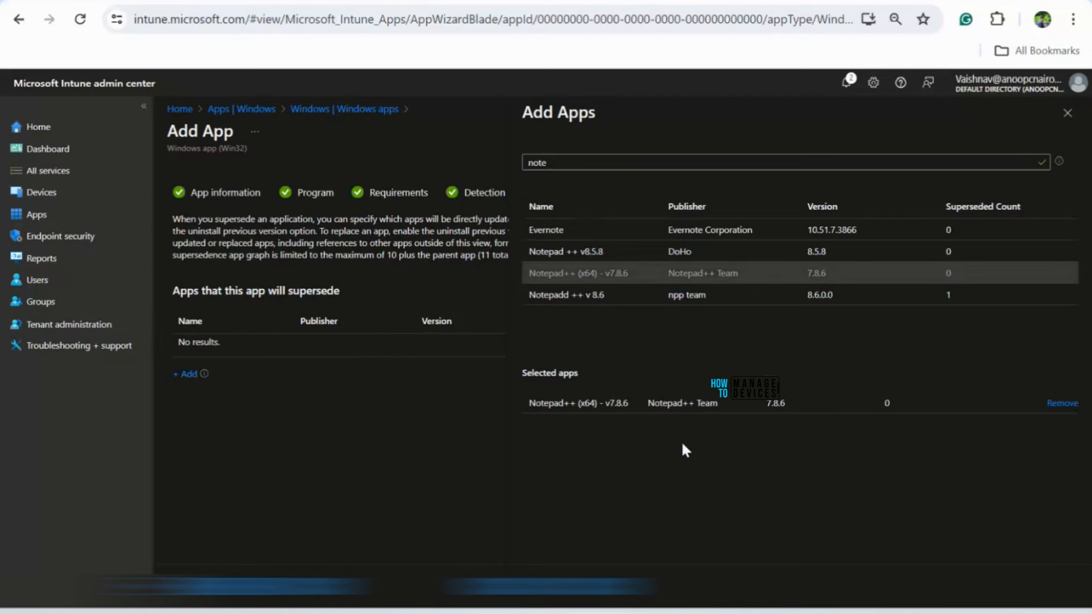
click(551, 587)
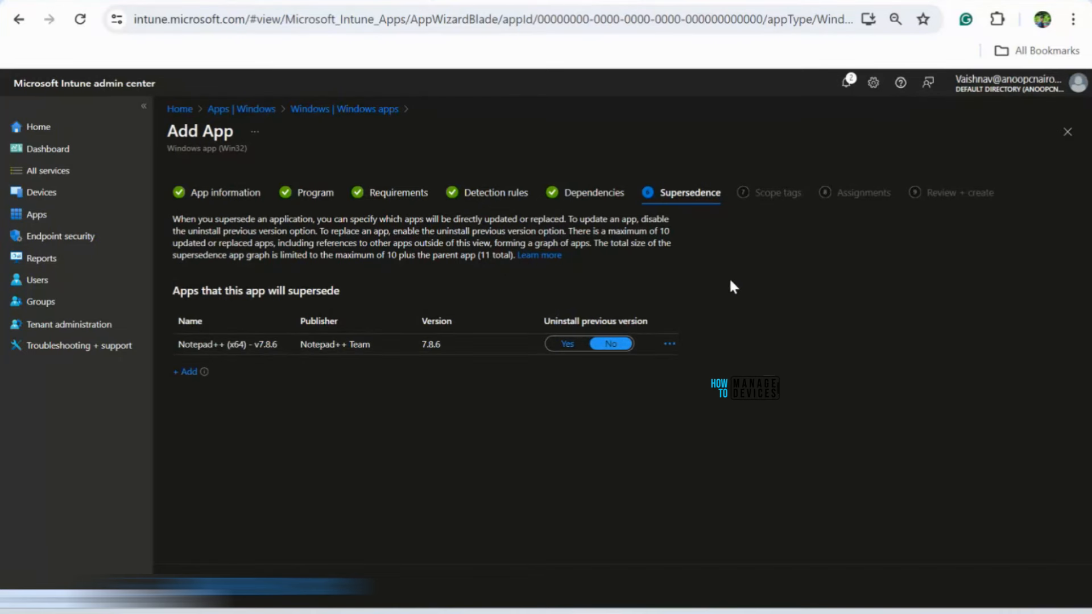
- Skip the scope tags and make the app available for enrolled devices to the HTMD - Test Computers group
click(260, 570)
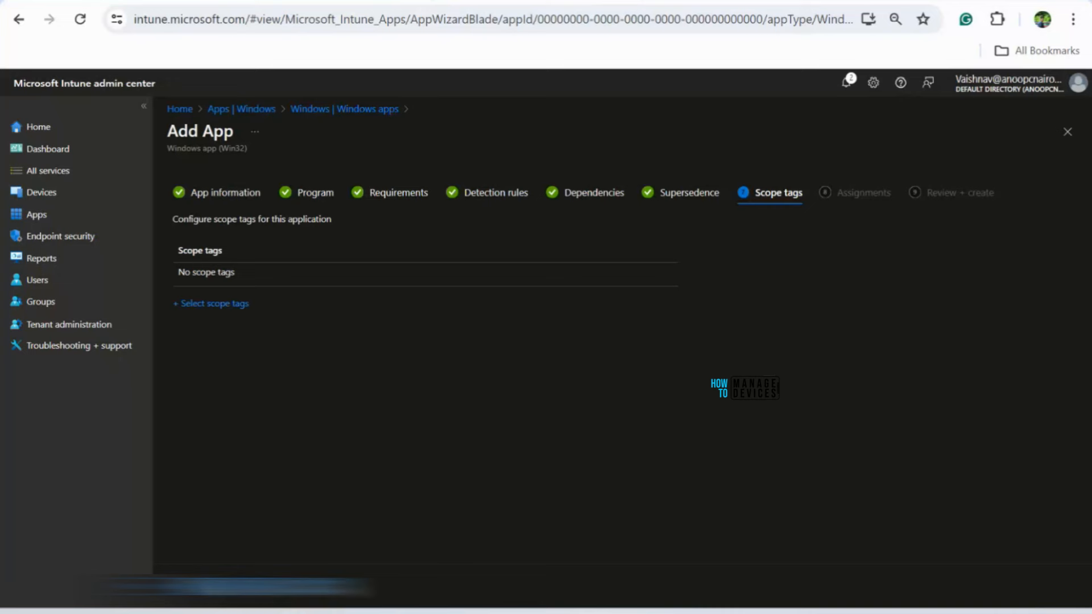
click(259, 587)
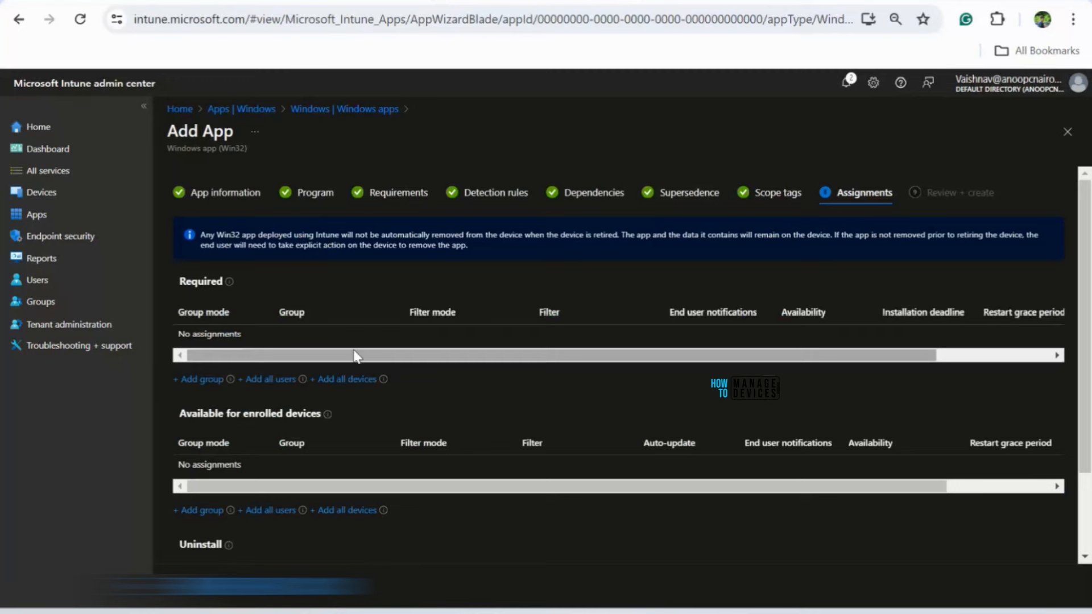
scroll(347, 401, down, 2)
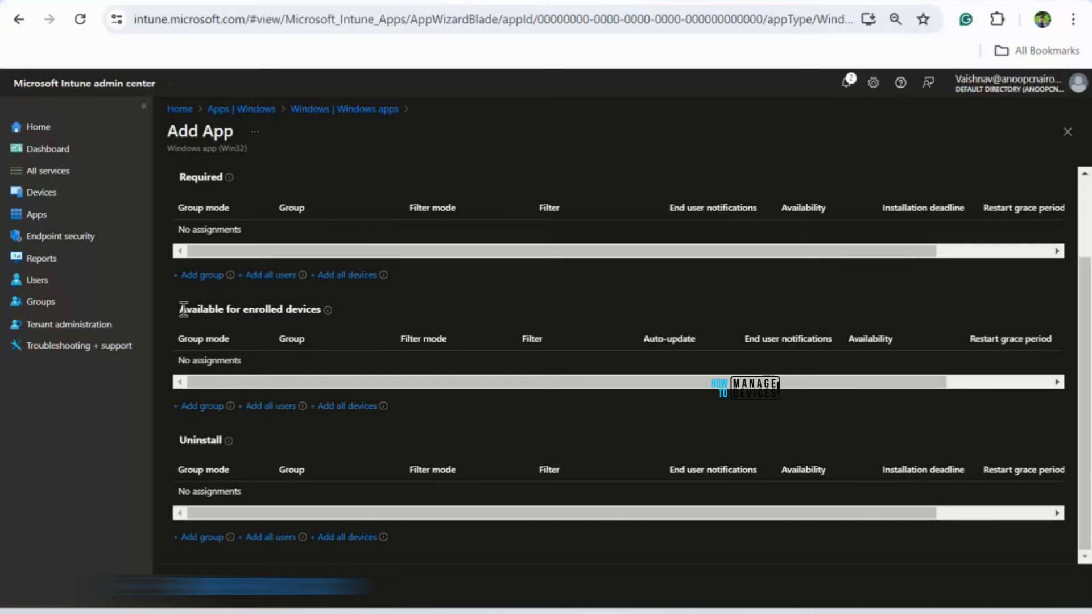
scroll(231, 341, up, 2)
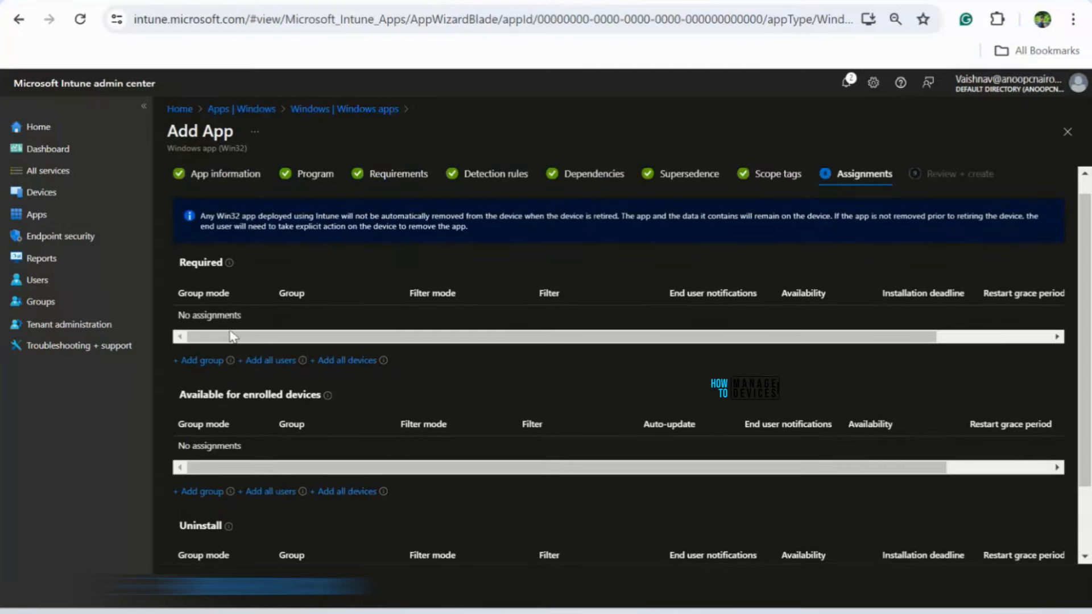
scroll(232, 341, down, 2)
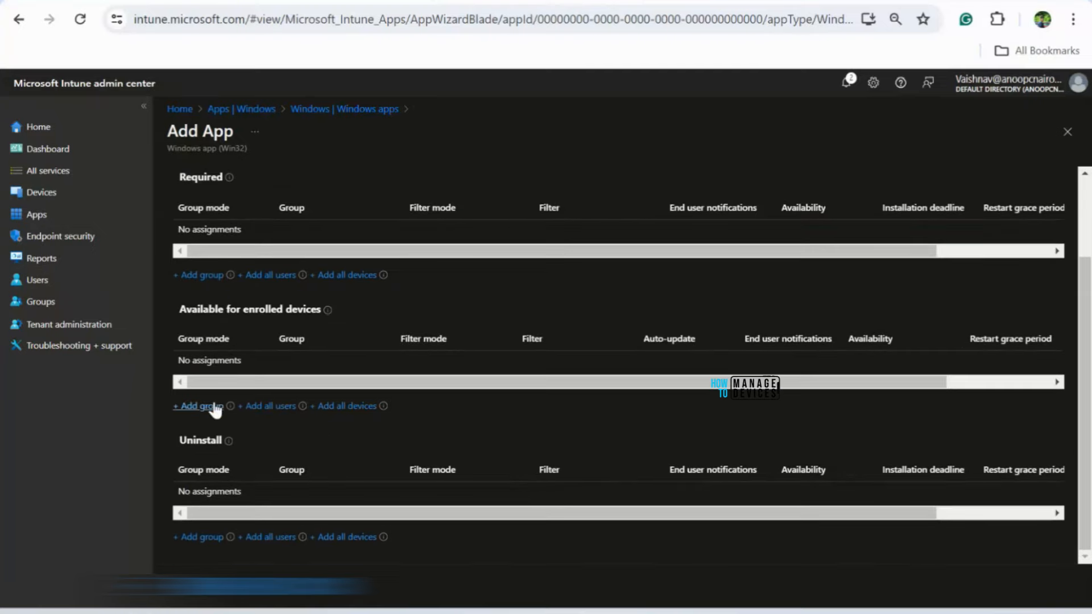
scroll(219, 295, up, 2)
scroll(230, 396, down, 2)
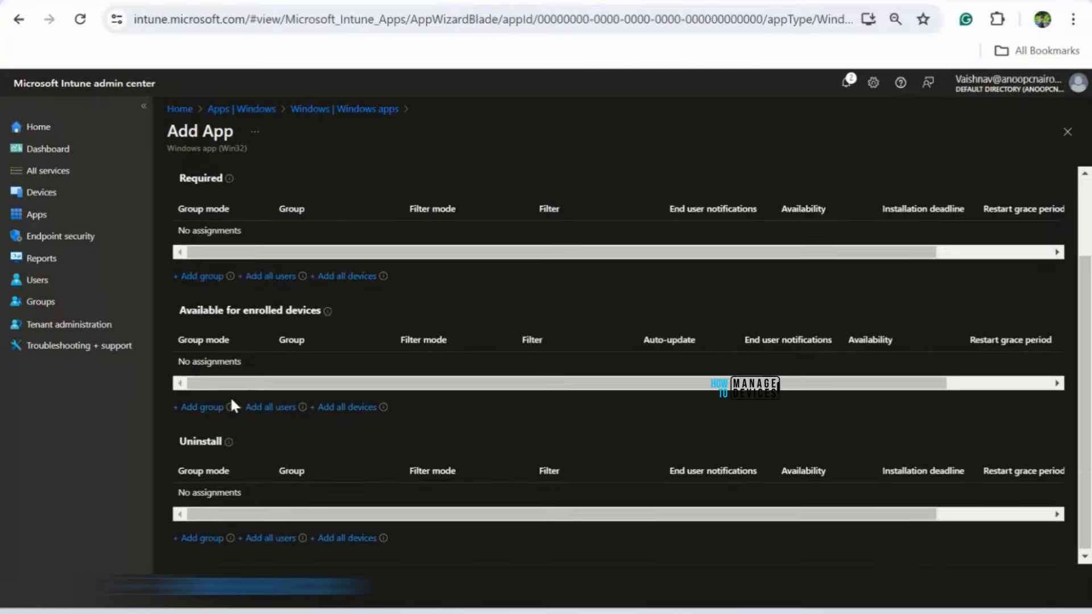
click(201, 407)
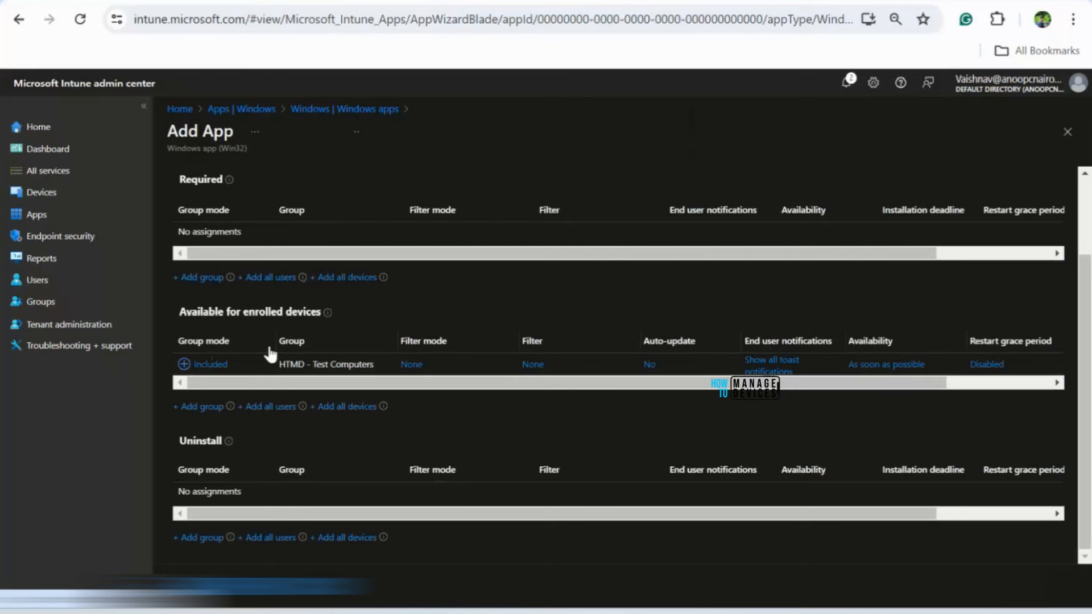
- Continue to Review + create and check the app's summary from app information through to assignments
scroll(692, 322, up, 2)
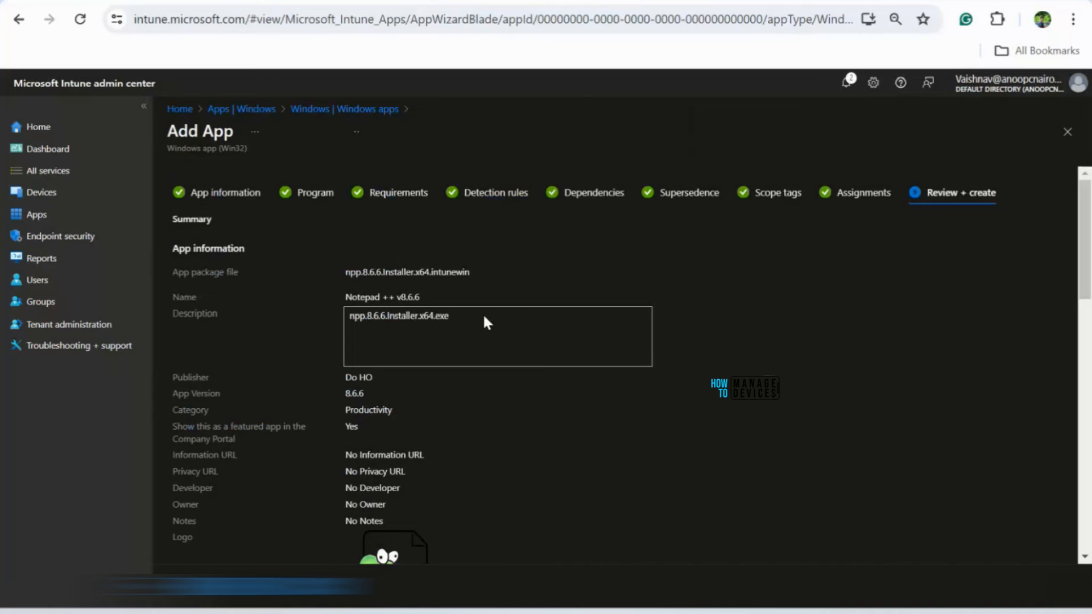
scroll(448, 230, down, 4)
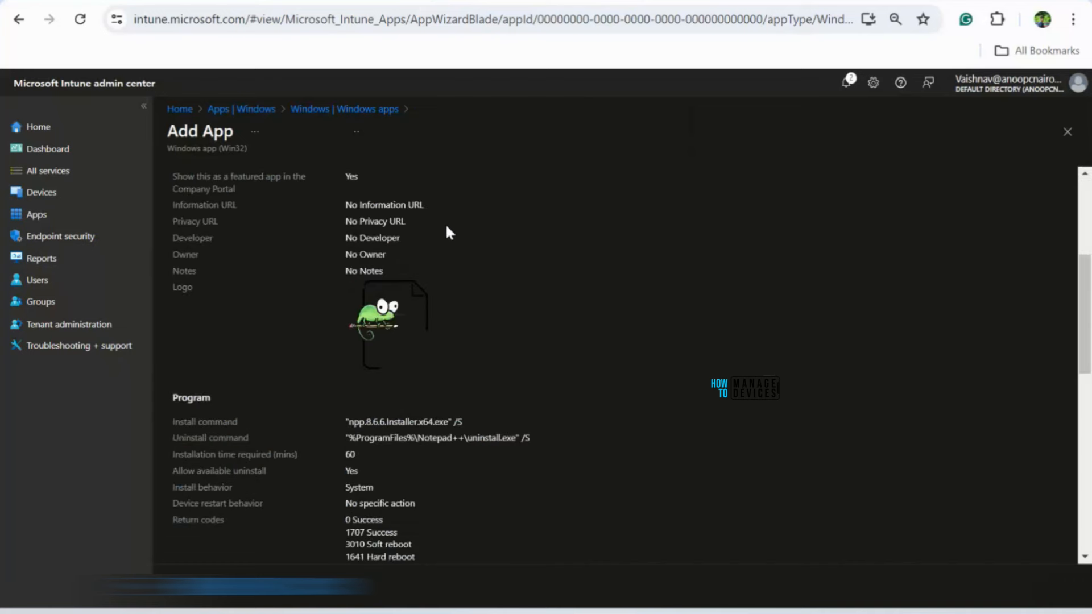
scroll(447, 230, down, 2)
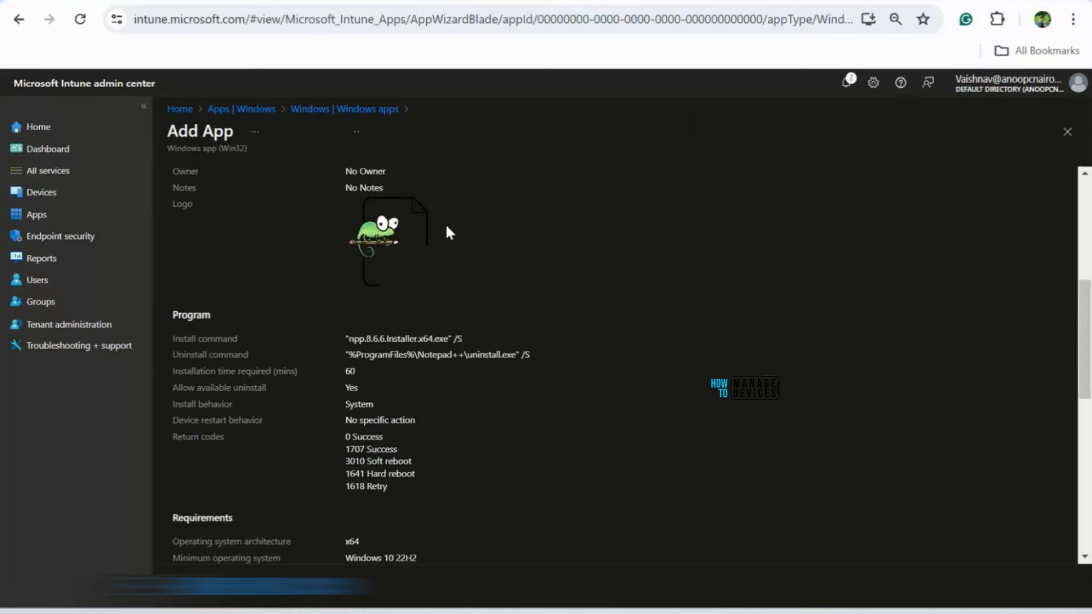
scroll(448, 231, down, 6)
scroll(448, 230, down, 1)
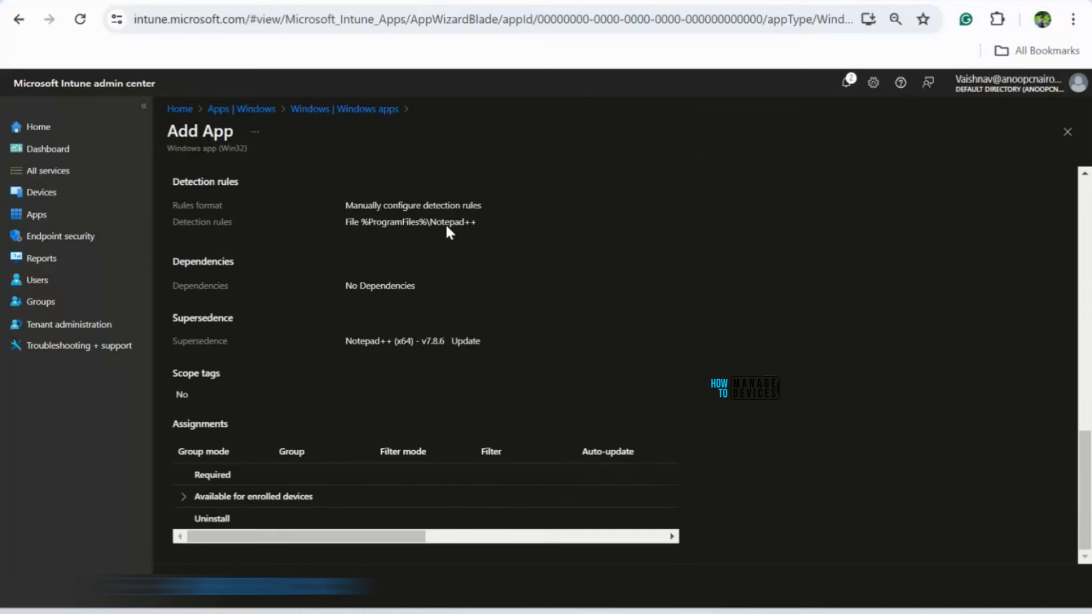
- Expand the Available for enrolled devices assignment, recheck the summary and create the Notepad++ v8.6.6 app
click(183, 497)
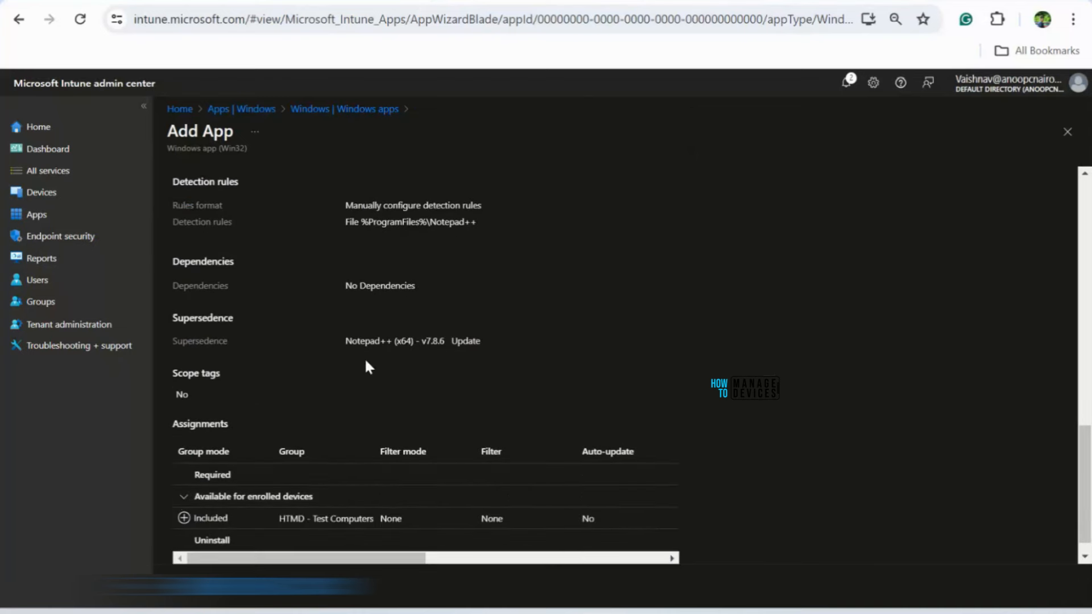
scroll(364, 357, up, 12)
scroll(366, 351, down, 11)
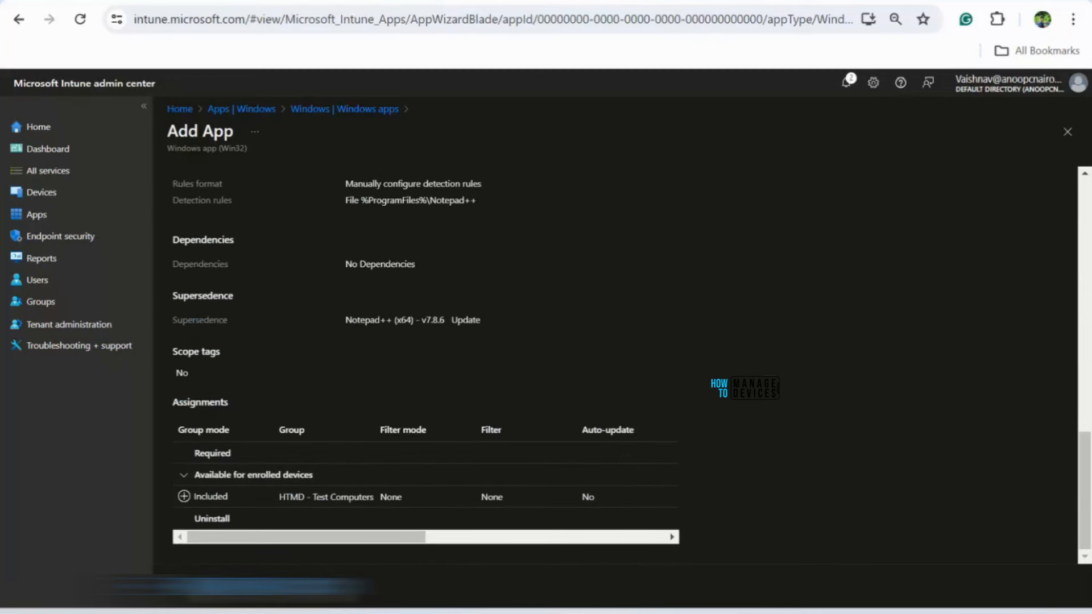
click(284, 587)
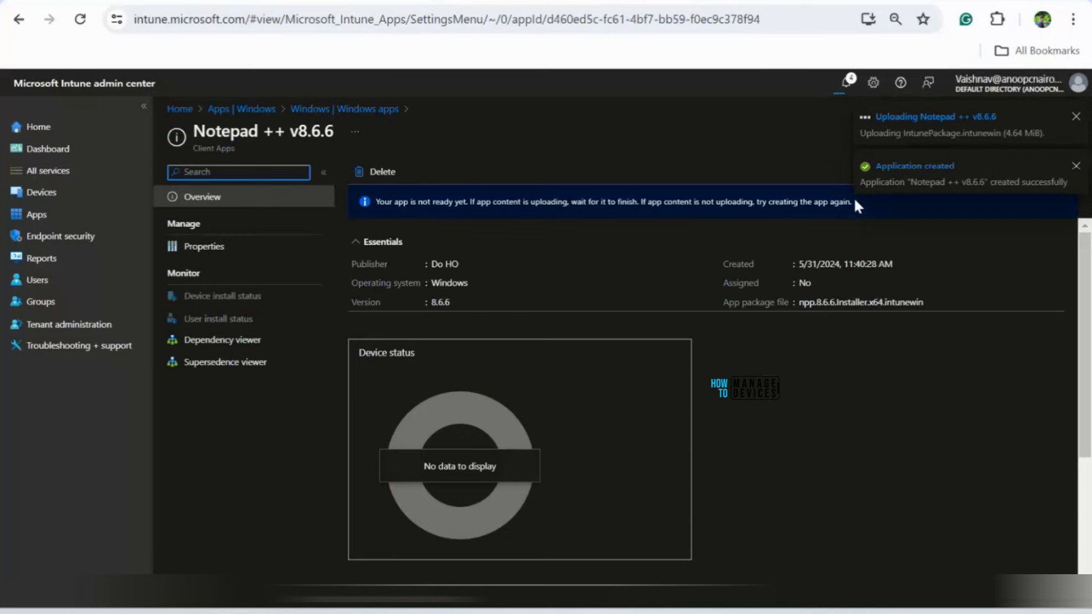
- Check the app's upload notifications and its relationship to the older version in the Supersedence viewer, and return to the overview
click(849, 84)
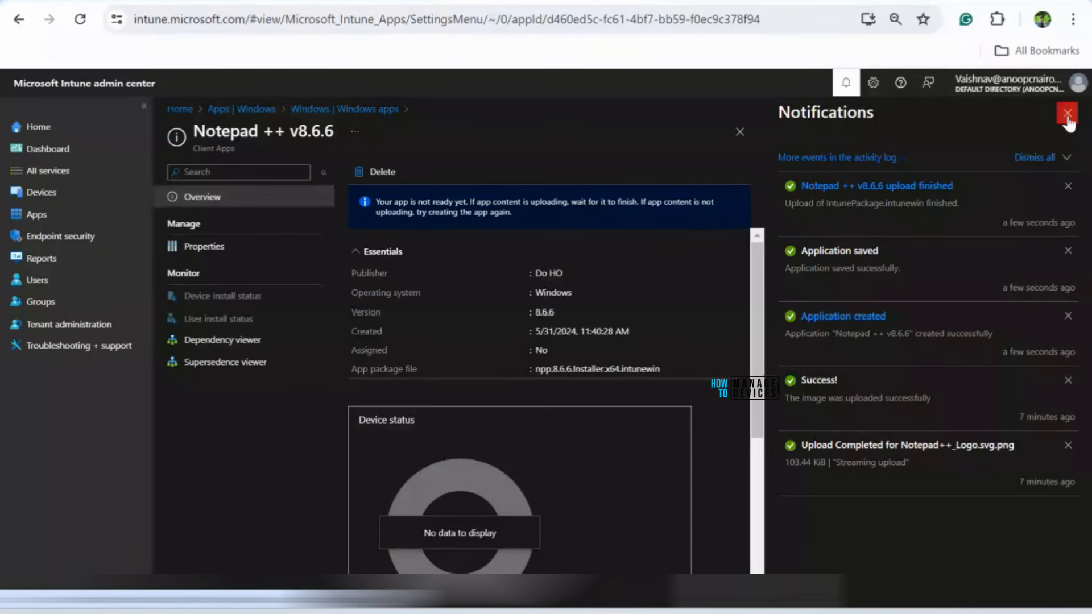
click(1068, 114)
click(207, 364)
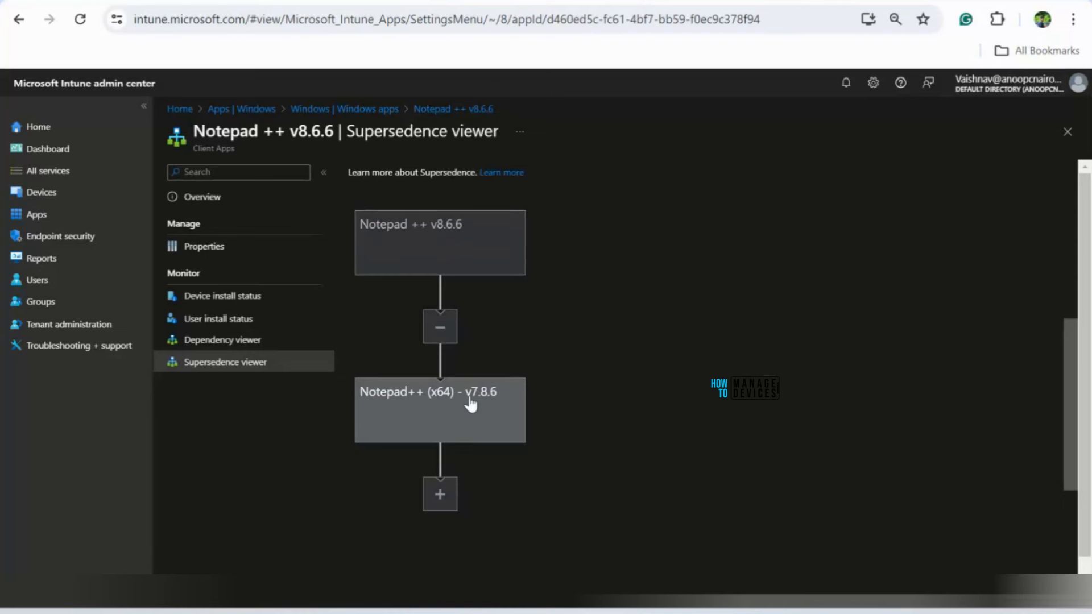
click(208, 202)
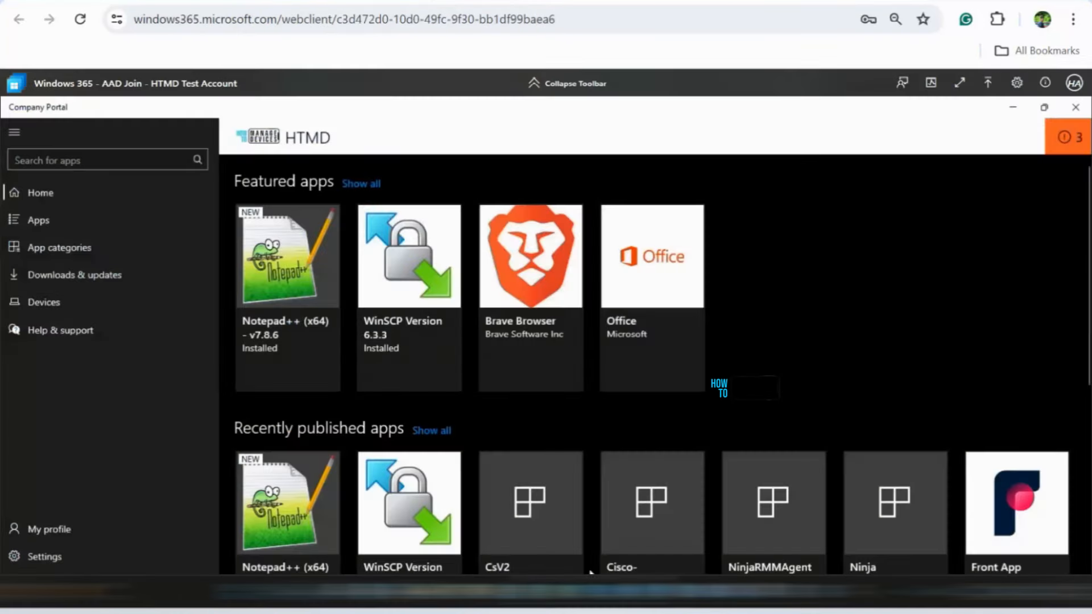
- On the Windows 365 Cloud PC, start a device sync from the Managed by Default Directory page of the Windows Settings
mouse_move(552, 592)
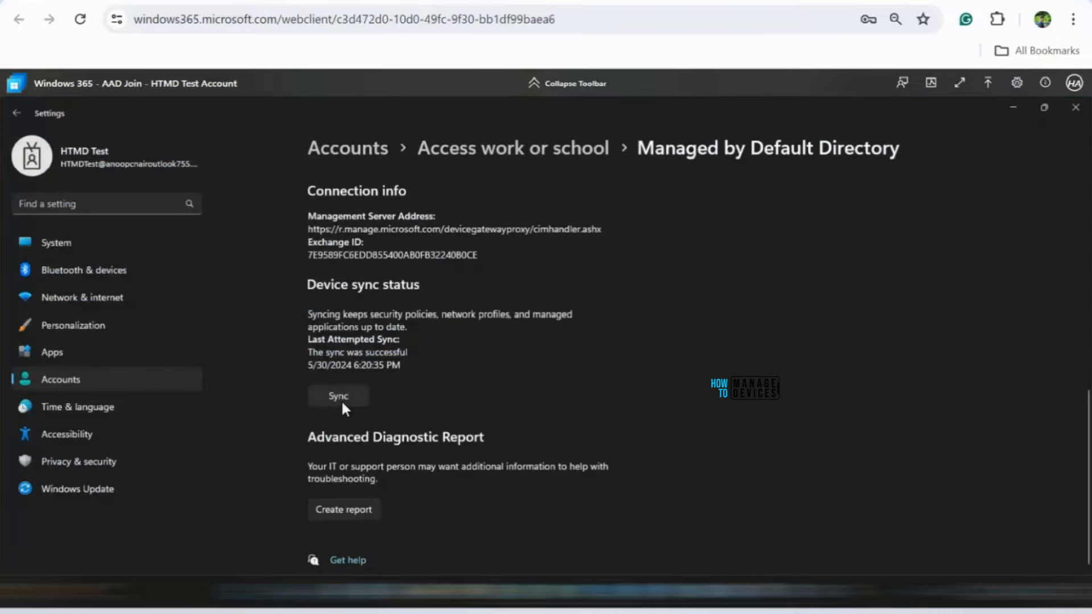
click(333, 395)
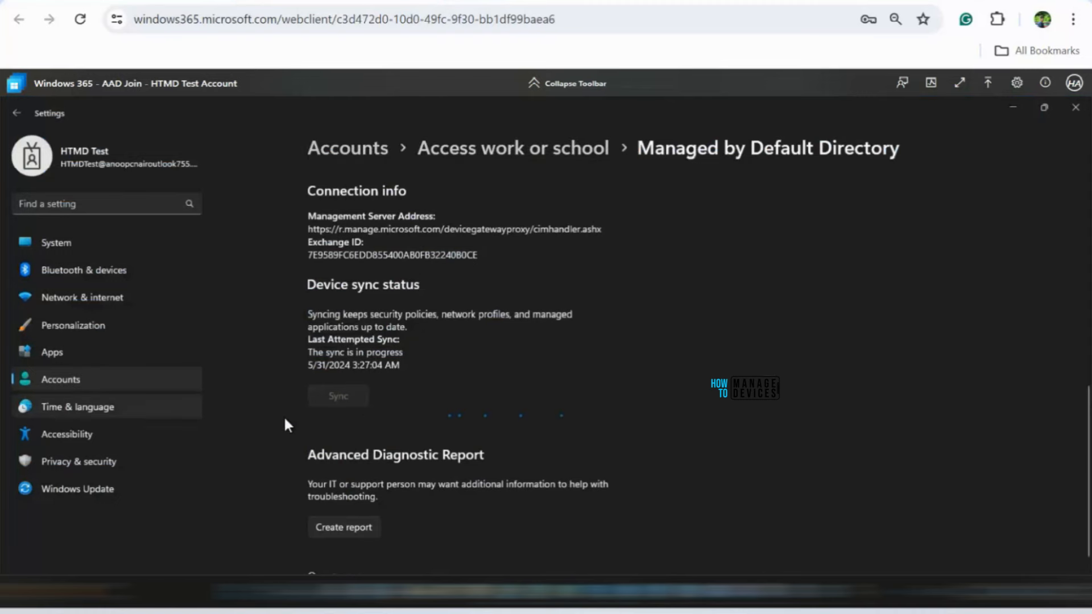
scroll(548, 285, up, 10)
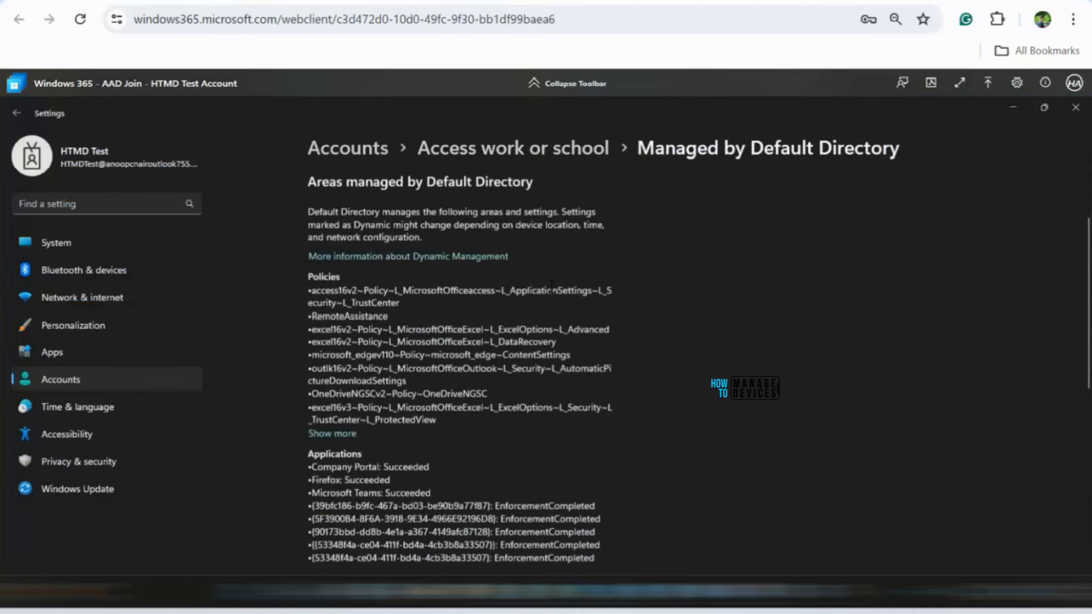
scroll(550, 285, down, 10)
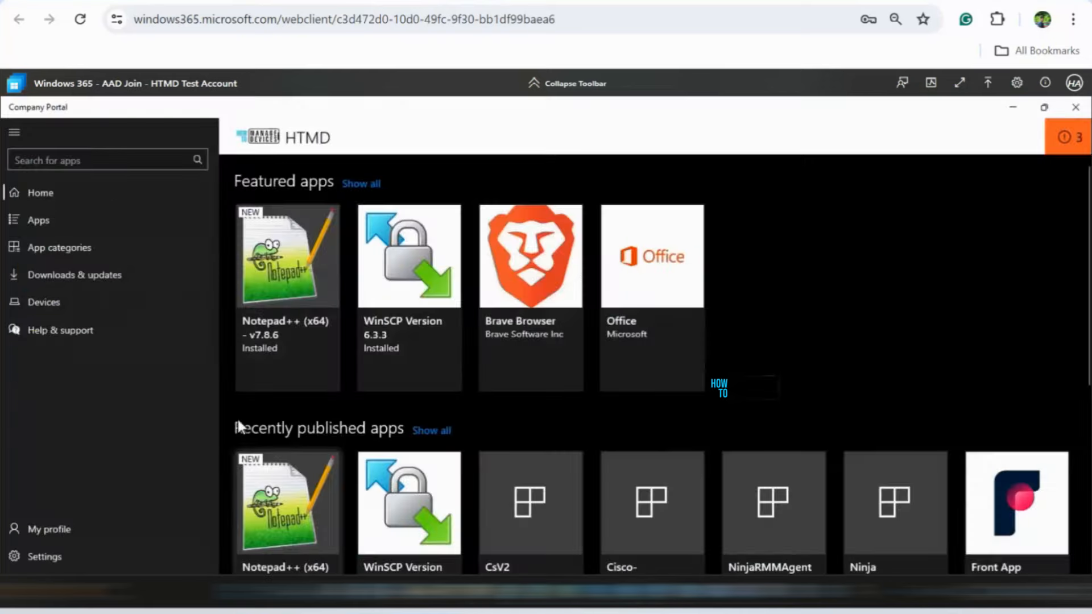
- View the Sync option in the Company Portal settings and recheck the device sync status in the Windows Settings
click(36, 558)
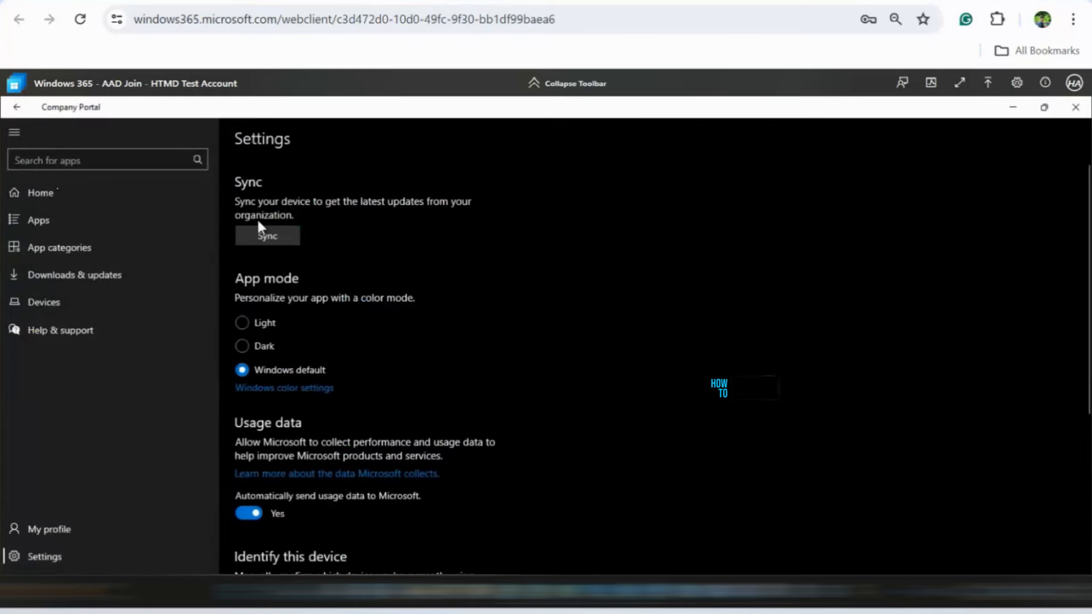
click(51, 195)
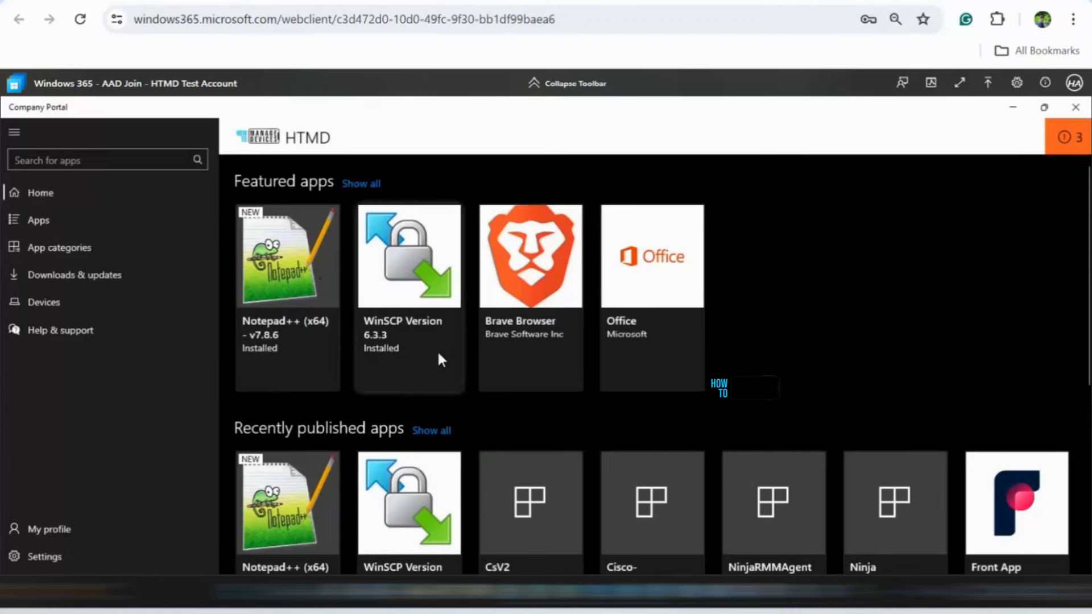
mouse_move(549, 597)
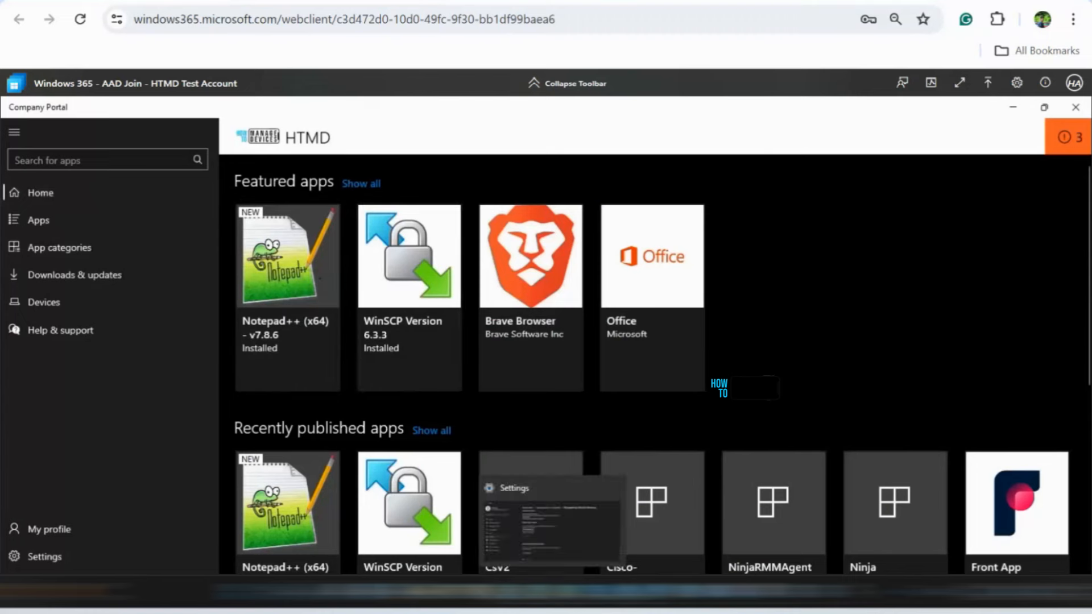
click(552, 534)
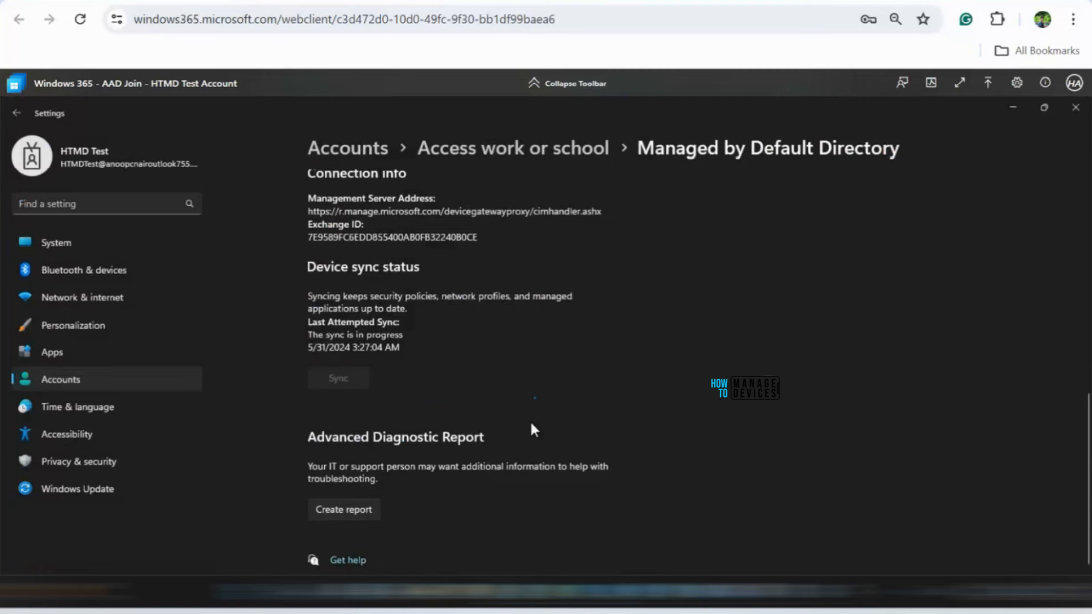
click(1014, 108)
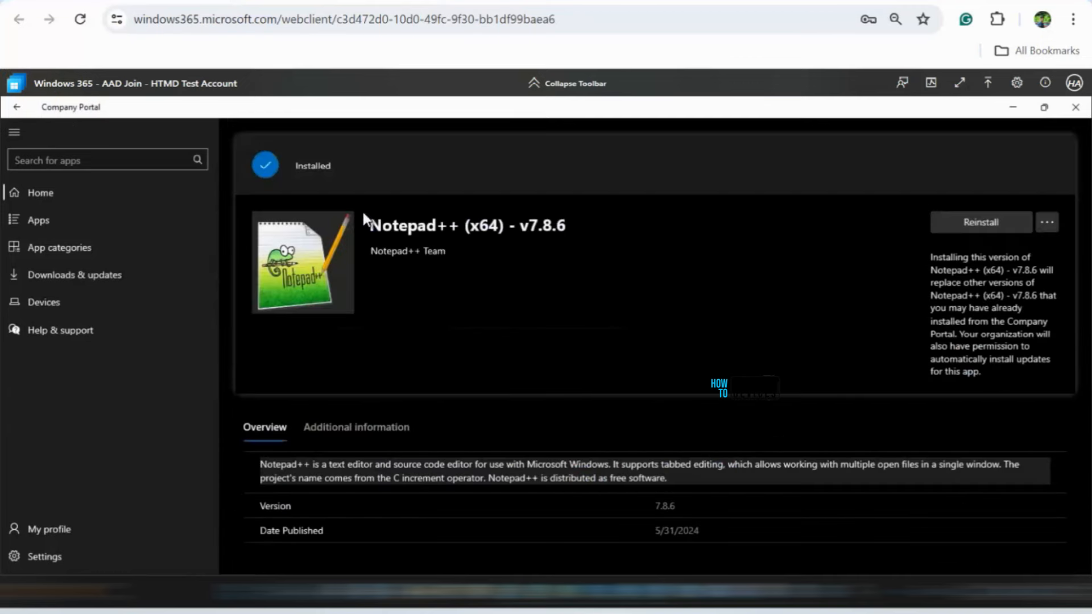
- Return from the Notepad++ (x64) - v7.8.6 details to Company Portal's home page and check the featured and recently published apps
click(17, 106)
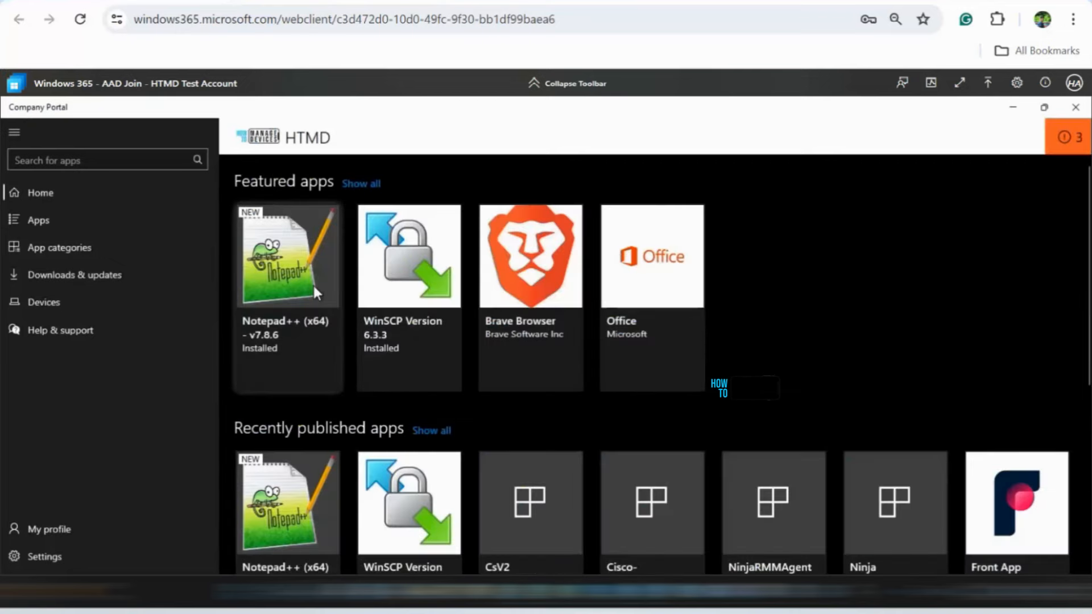
scroll(537, 366, down, 2)
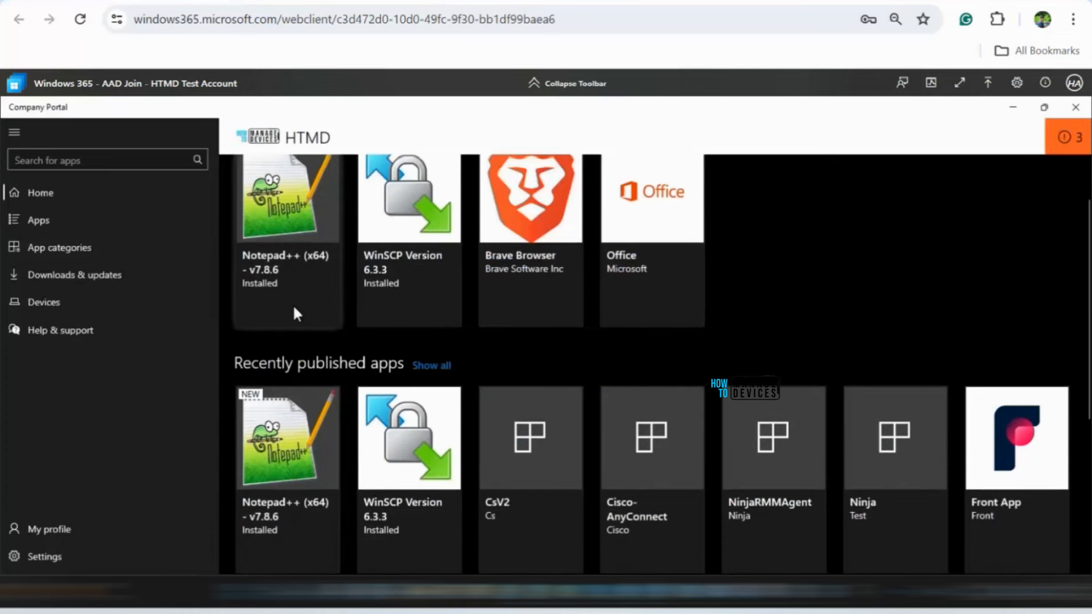
scroll(309, 303, up, 2)
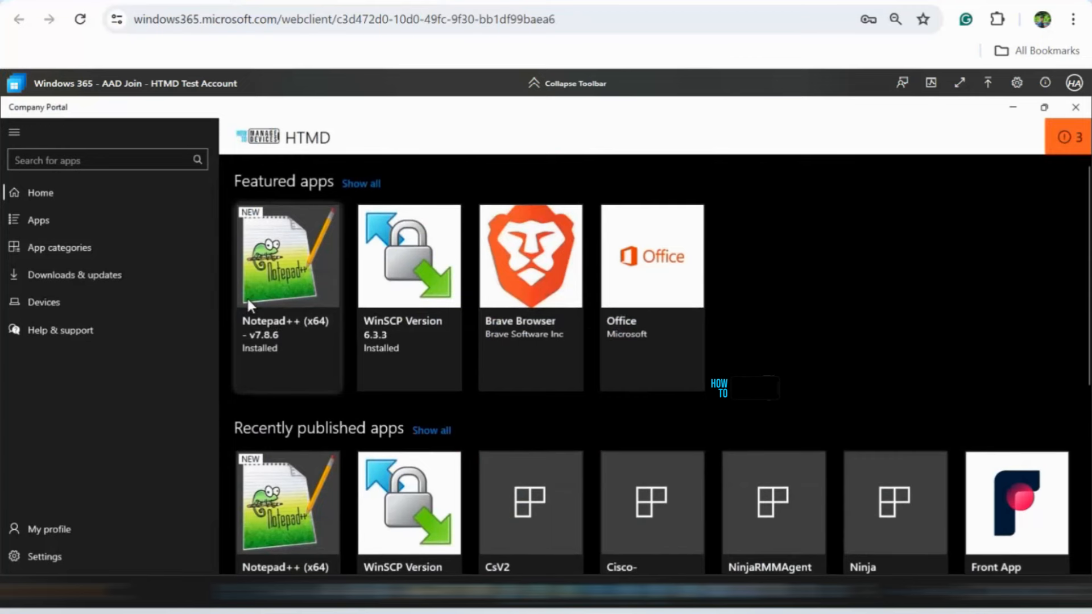
scroll(319, 313, down, 3)
scroll(604, 239, up, 3)
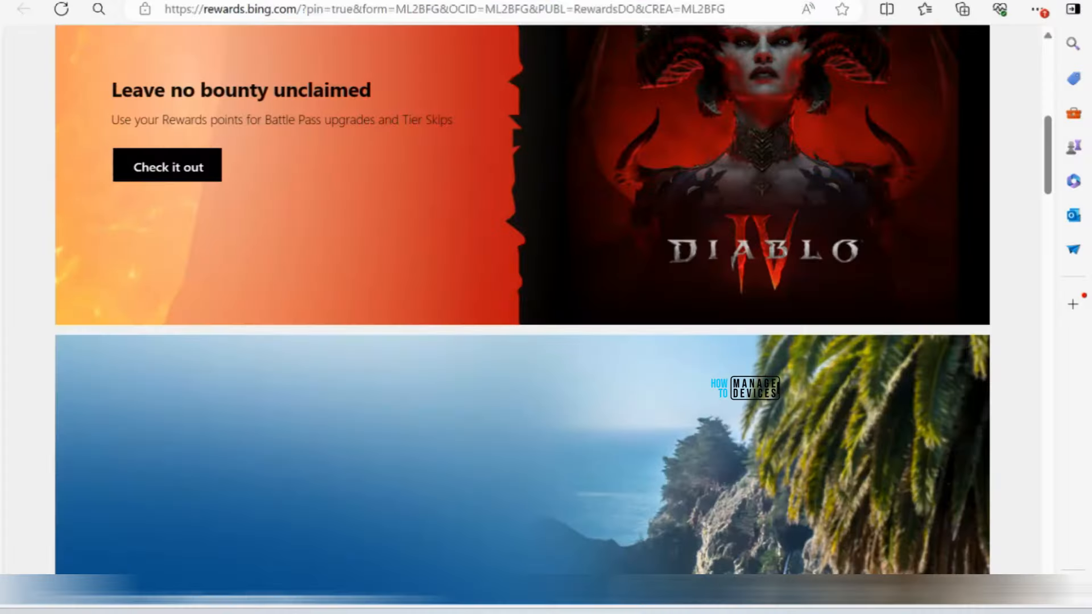
- Switch to the Word document and examine the Company Portal screenshots for the status shown under the Notepad++ v8.5.8 app
key(alt+Tab)
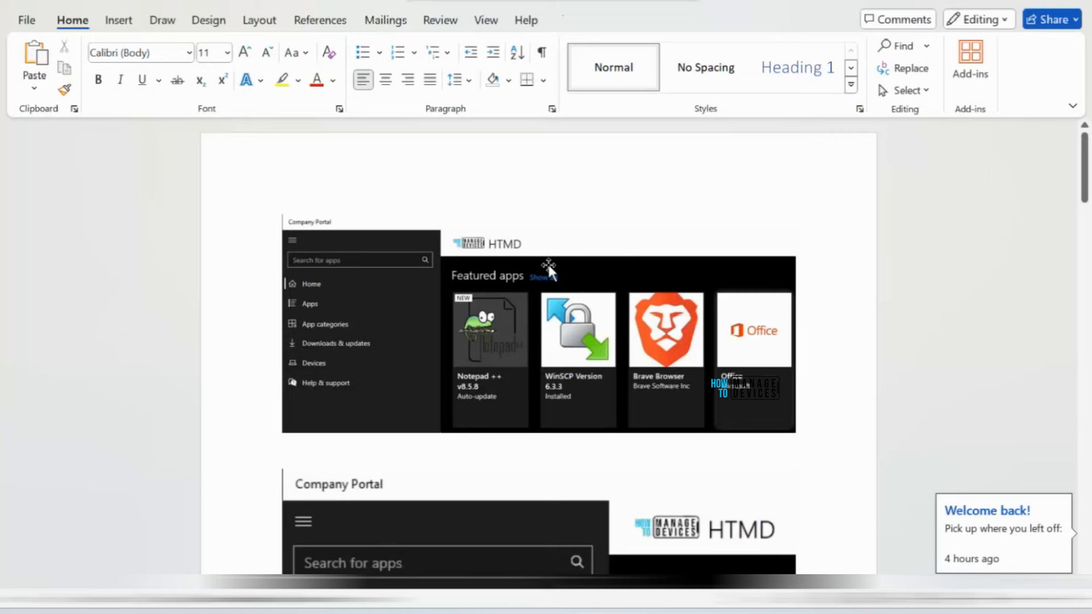
scroll(547, 263, down, 3)
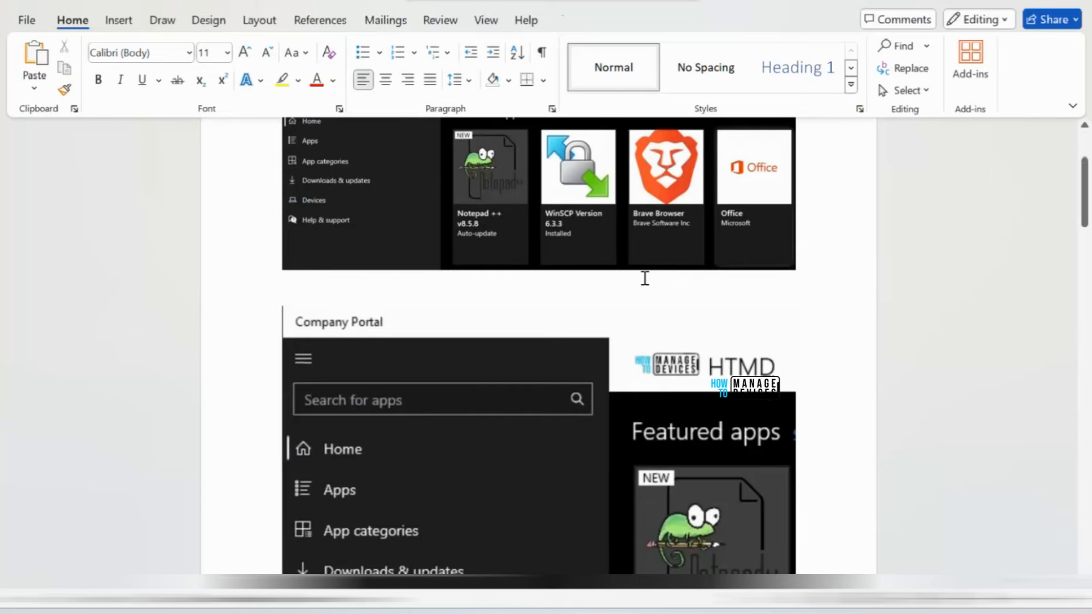
scroll(646, 279, up, 2)
scroll(653, 283, up, 1)
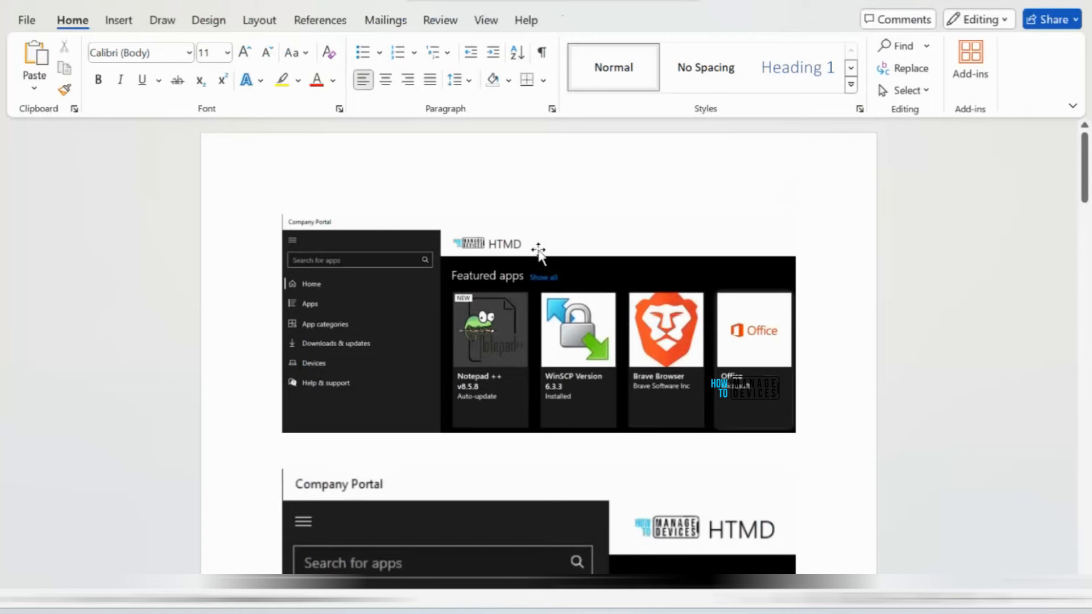
scroll(630, 264, down, 4)
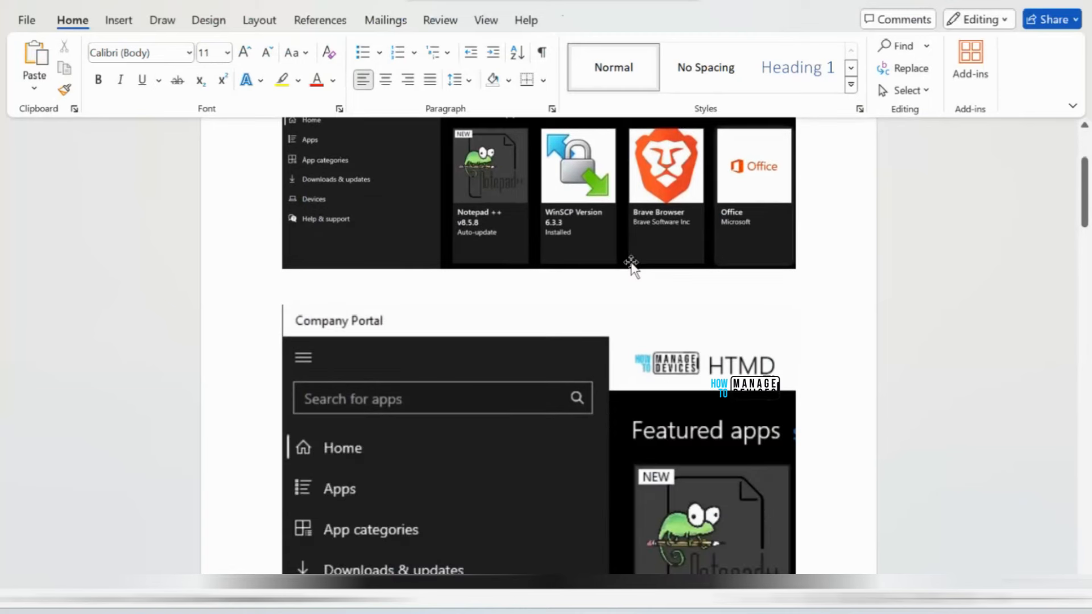
scroll(632, 263, up, 4)
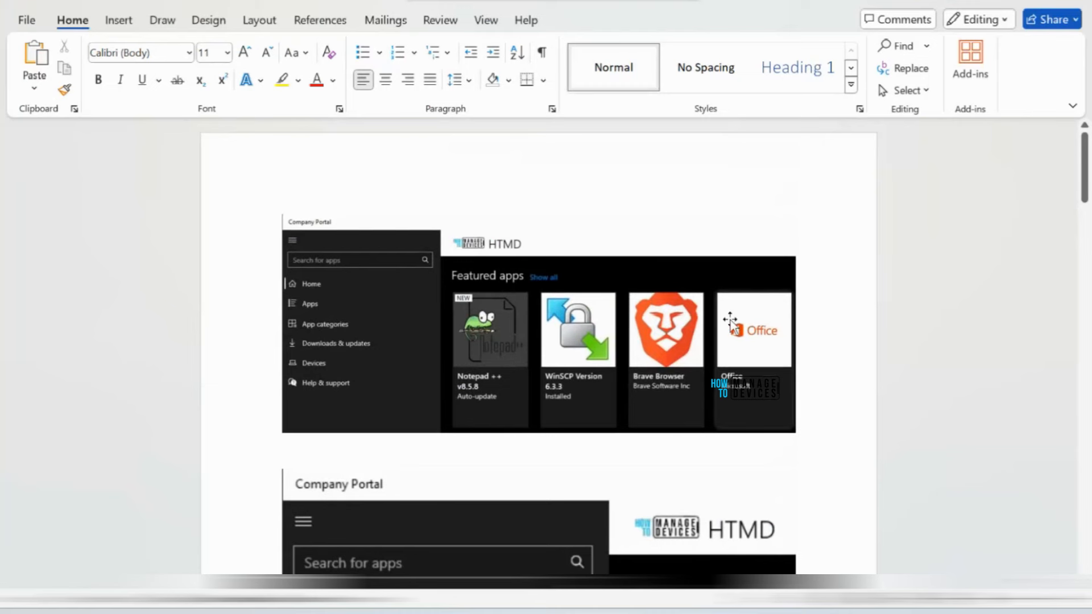
scroll(463, 295, down, 2)
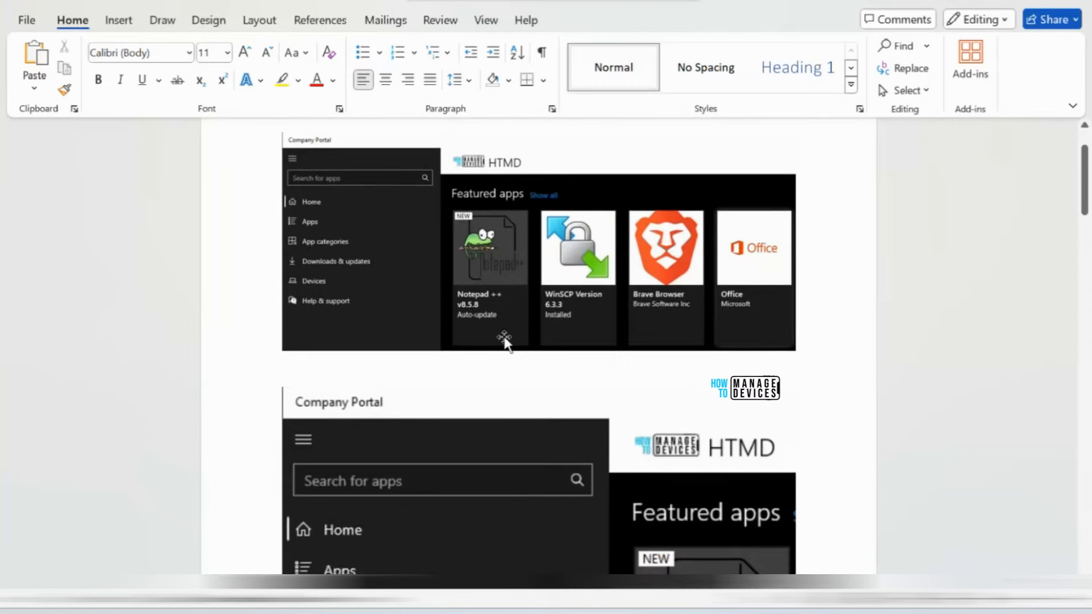
scroll(504, 340, up, 2)
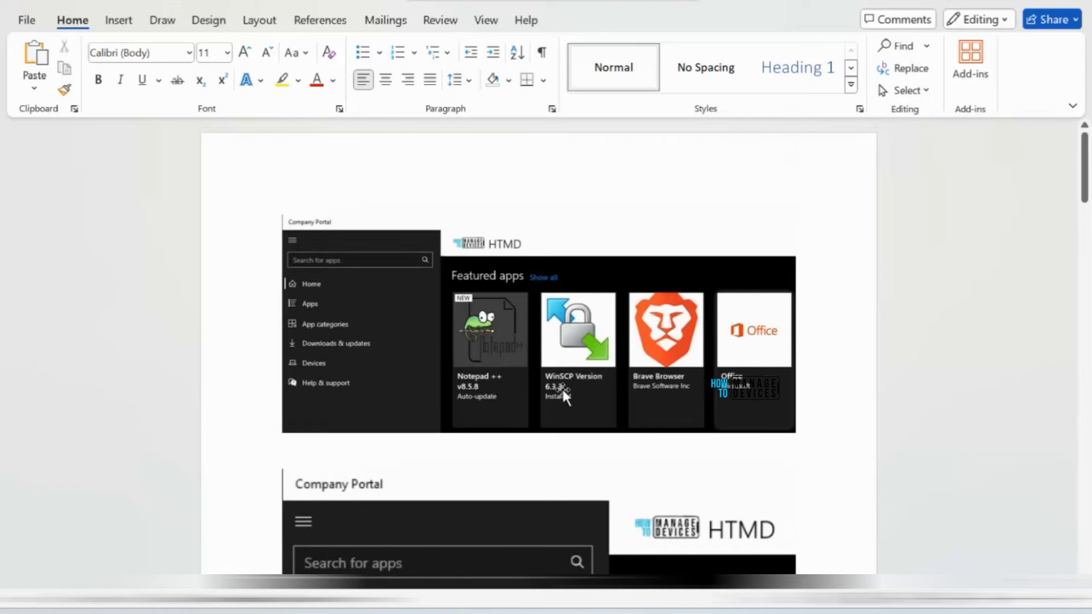
scroll(569, 341, down, 2)
scroll(826, 324, up, 2)
scroll(481, 247, down, 3)
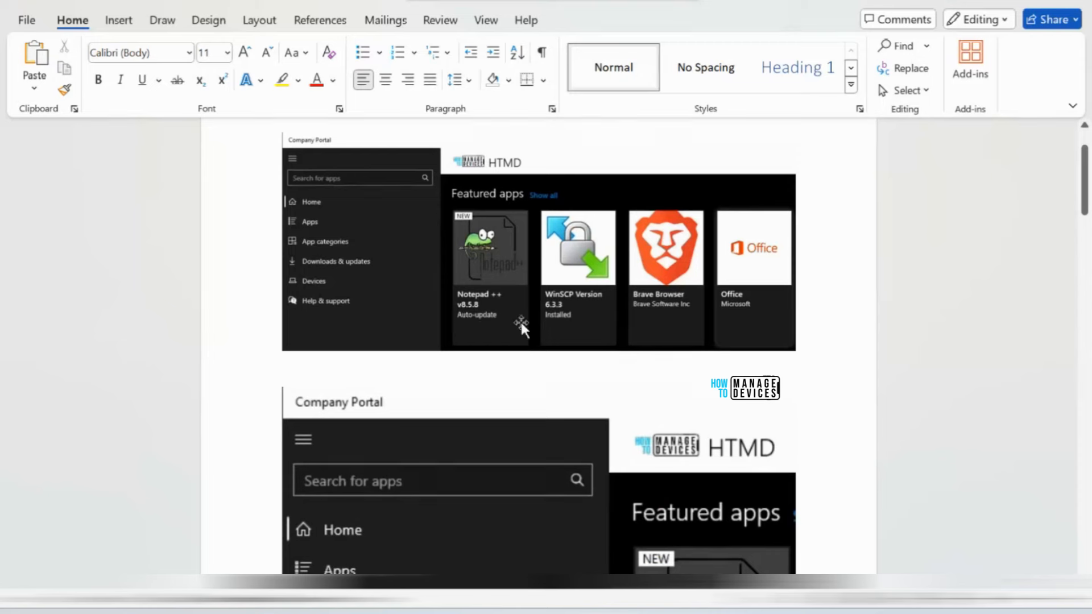
- Examine the document's screenshots of the Notepad++ v8.5.8 update, from the update notice through installation
scroll(521, 322, down, 3)
scroll(531, 320, down, 7)
scroll(586, 348, down, 5)
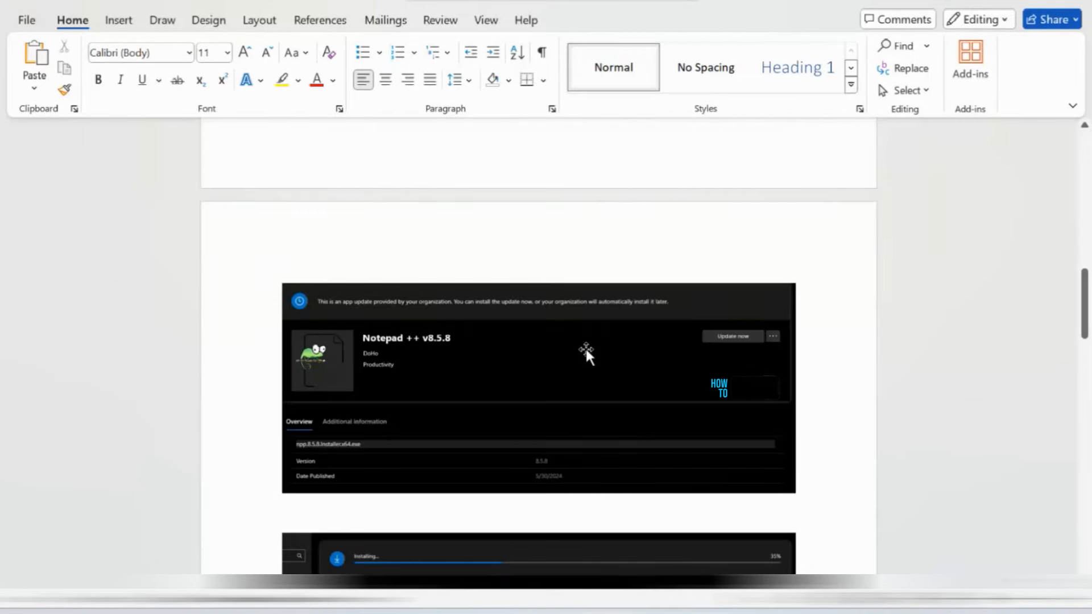
scroll(402, 319, down, 1)
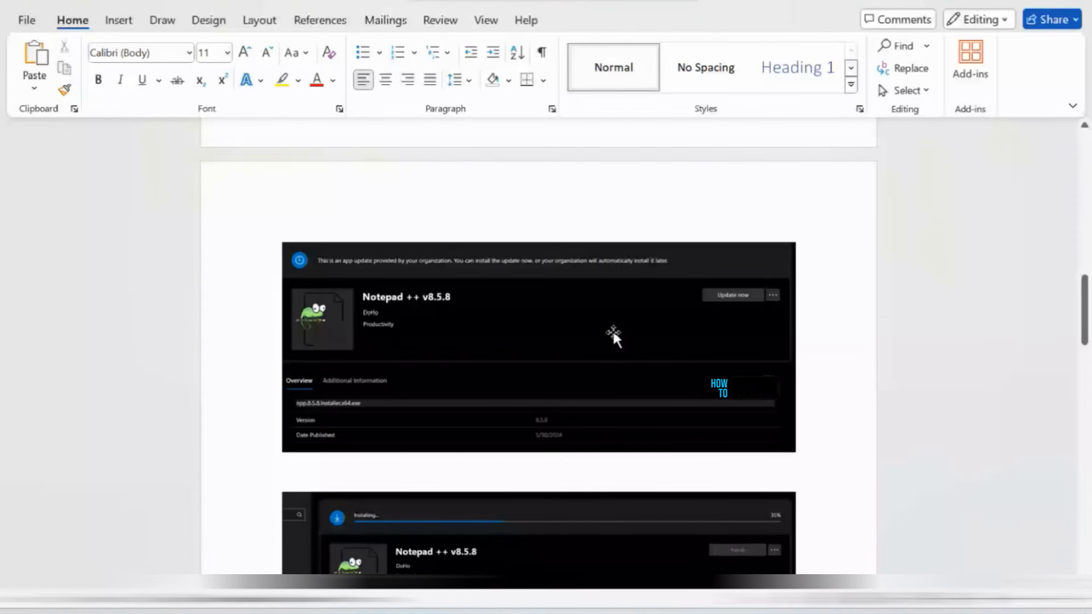
scroll(612, 334, down, 3)
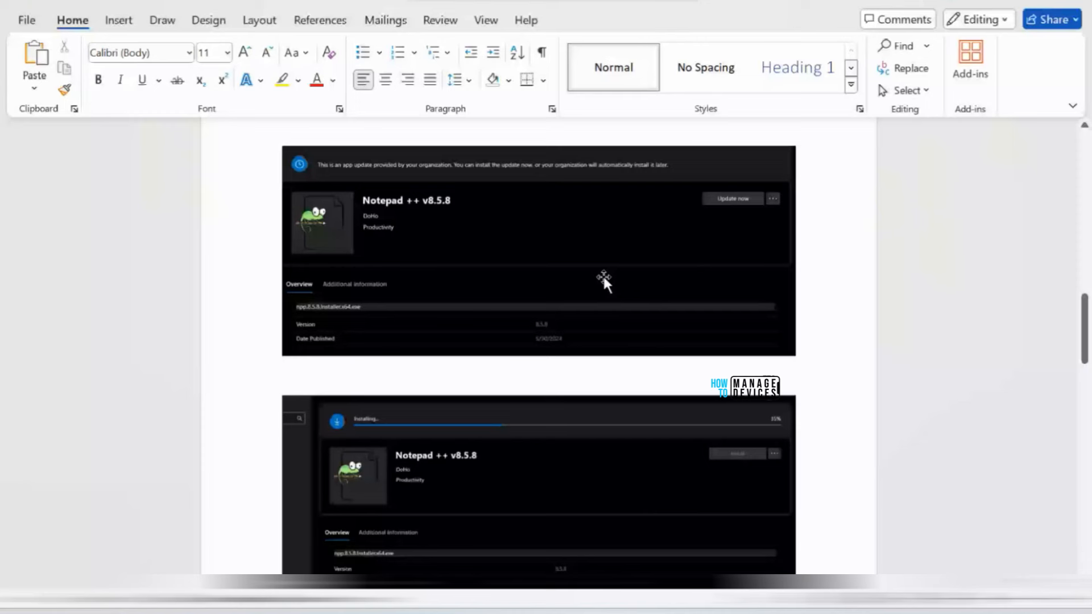
scroll(604, 280, down, 5)
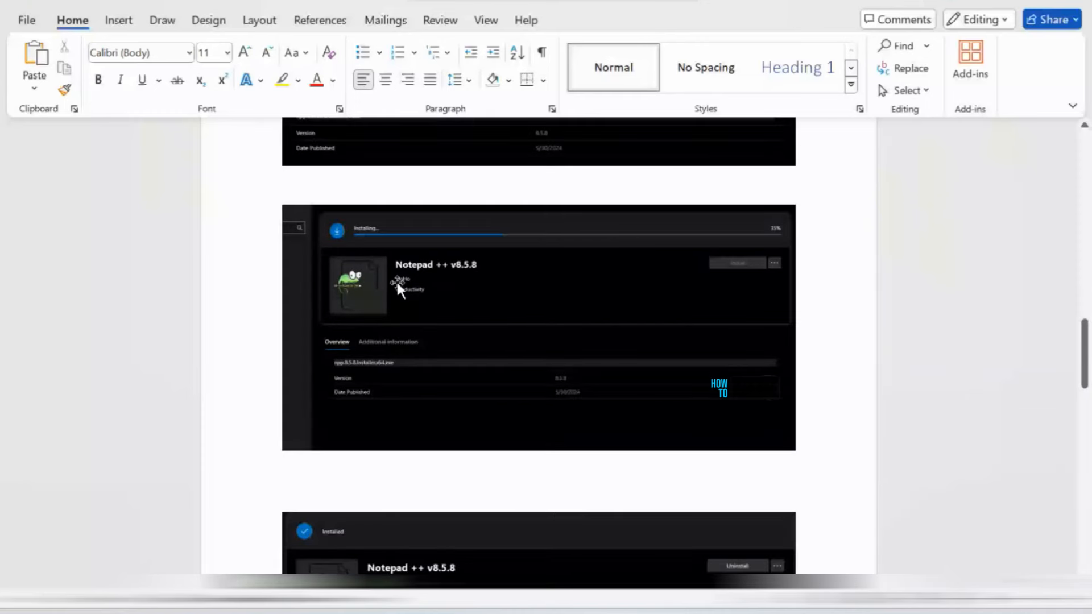
scroll(503, 313, up, 3)
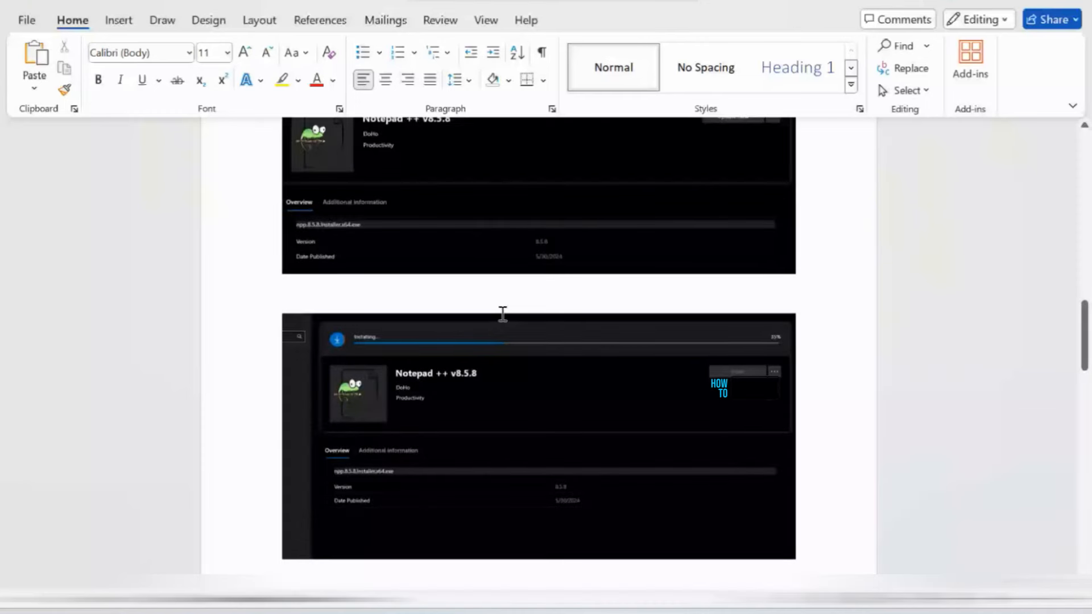
scroll(503, 313, up, 4)
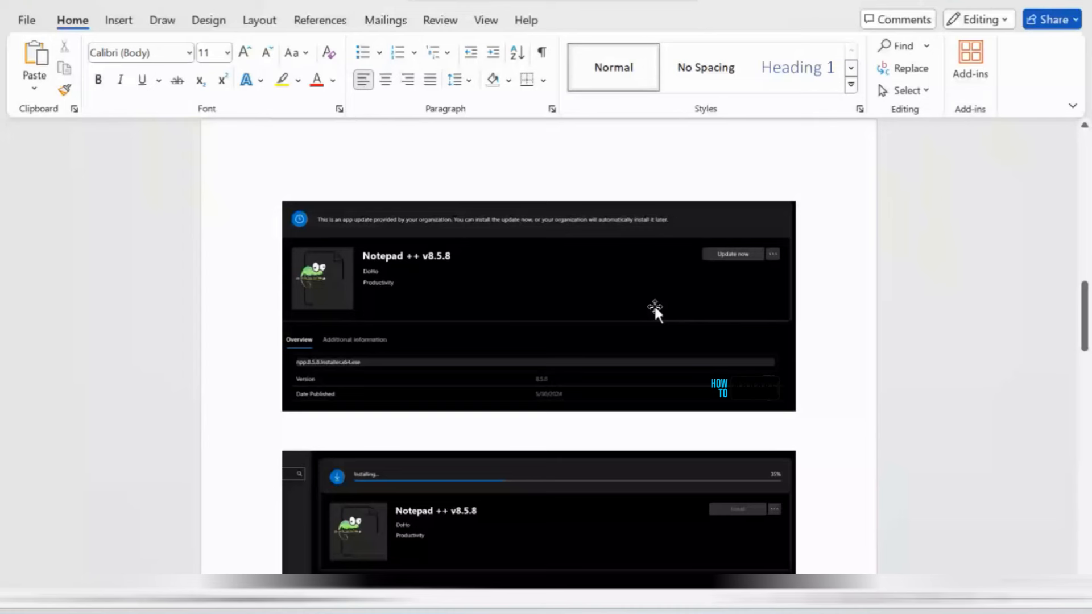
scroll(521, 344, down, 10)
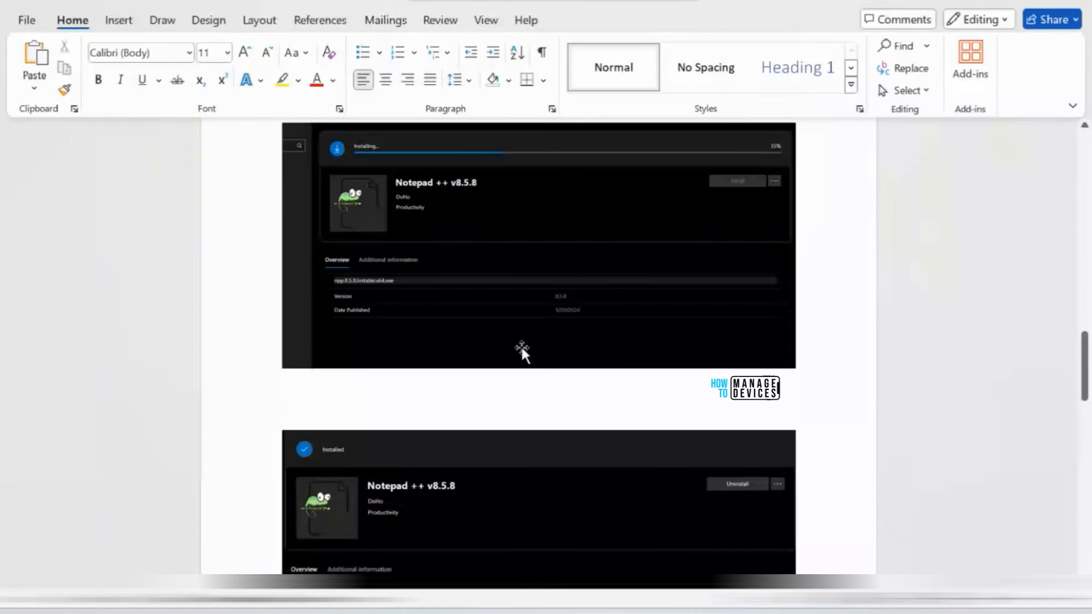
scroll(521, 345, up, 2)
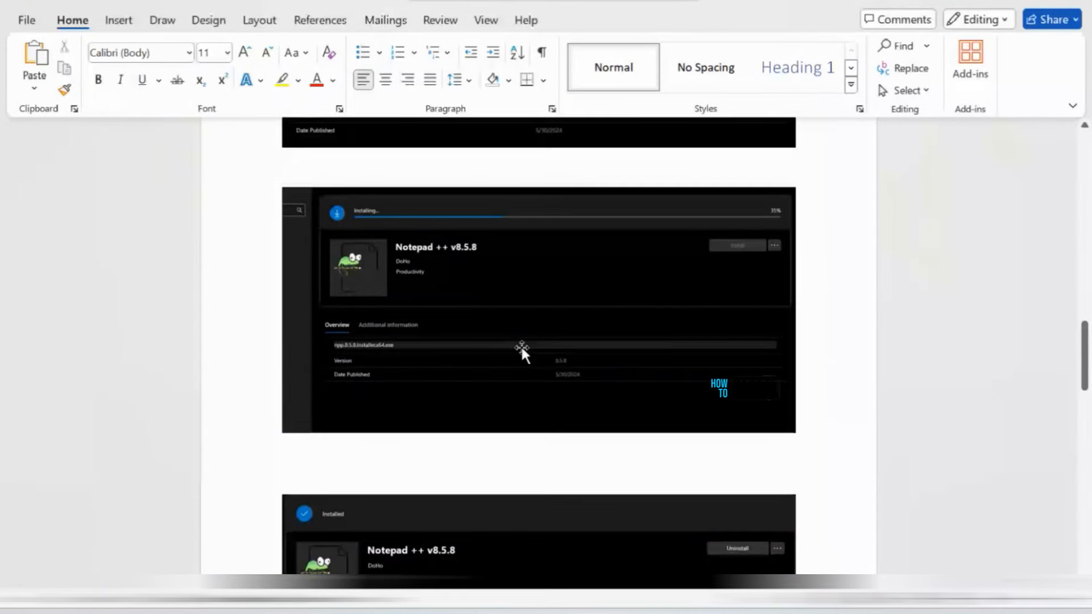
- Finish viewing the document's final screenshot, return to the Windows 365 session, and close and reopen Company Portal
scroll(521, 345, down, 7)
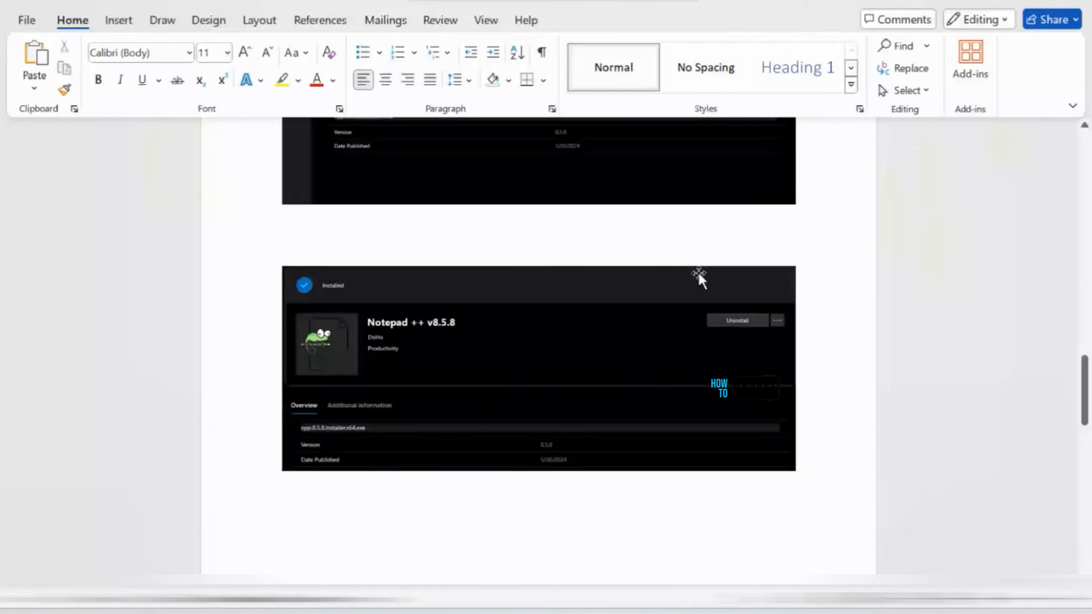
key(alt+Tab)
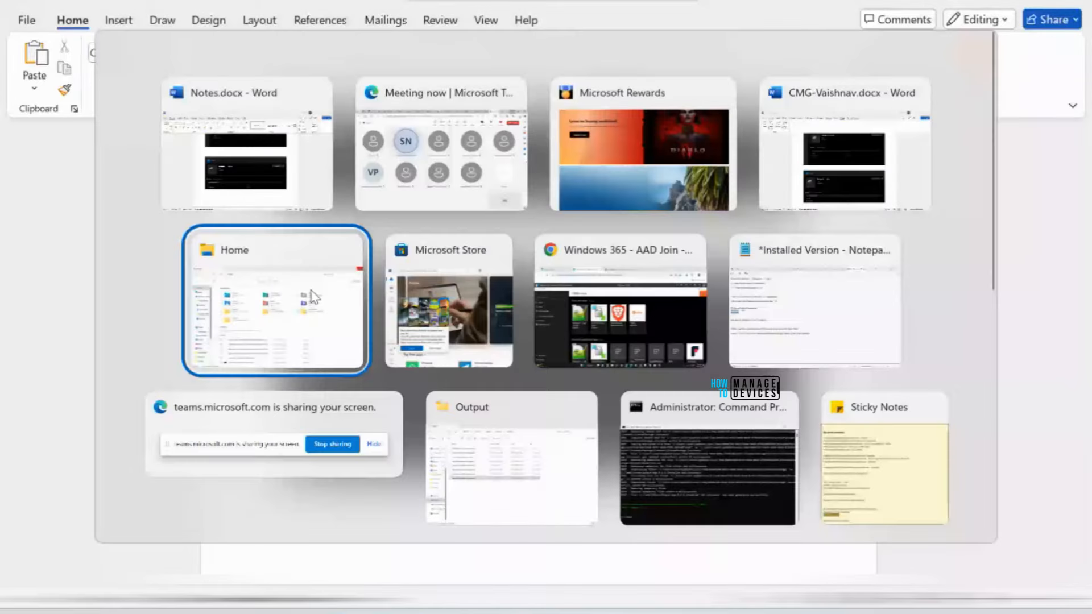
key(alt+Tab)
key(alt+Tab)
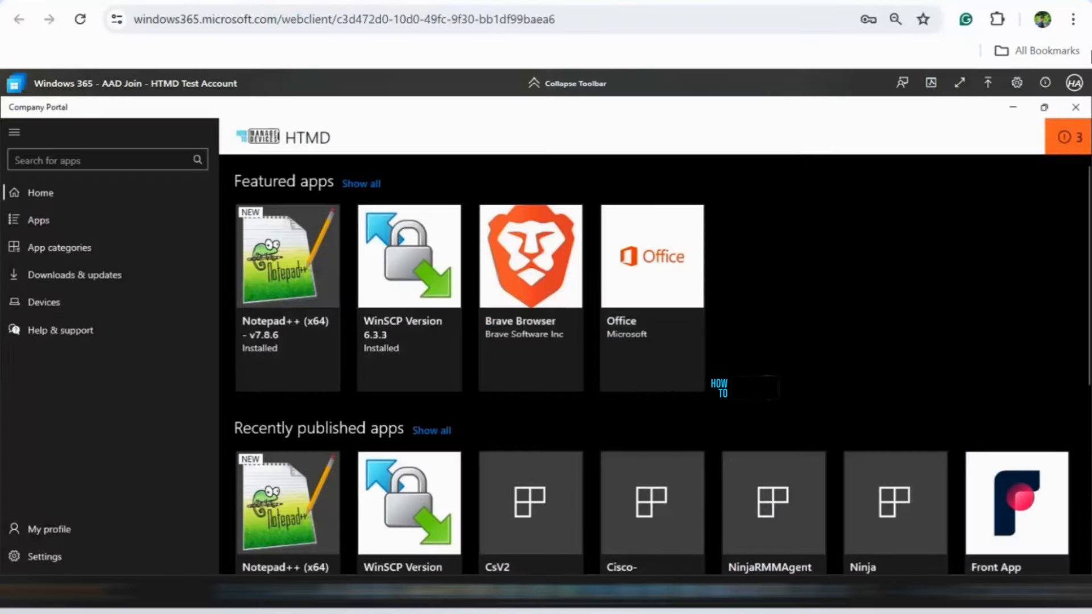
click(1074, 109)
key(super)
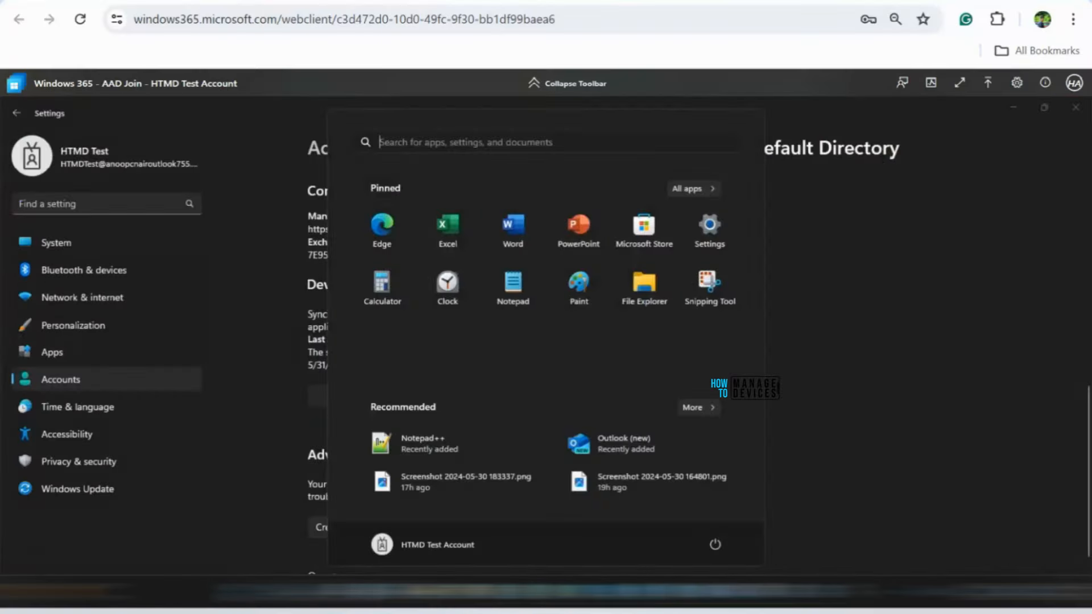
text(company Portal)
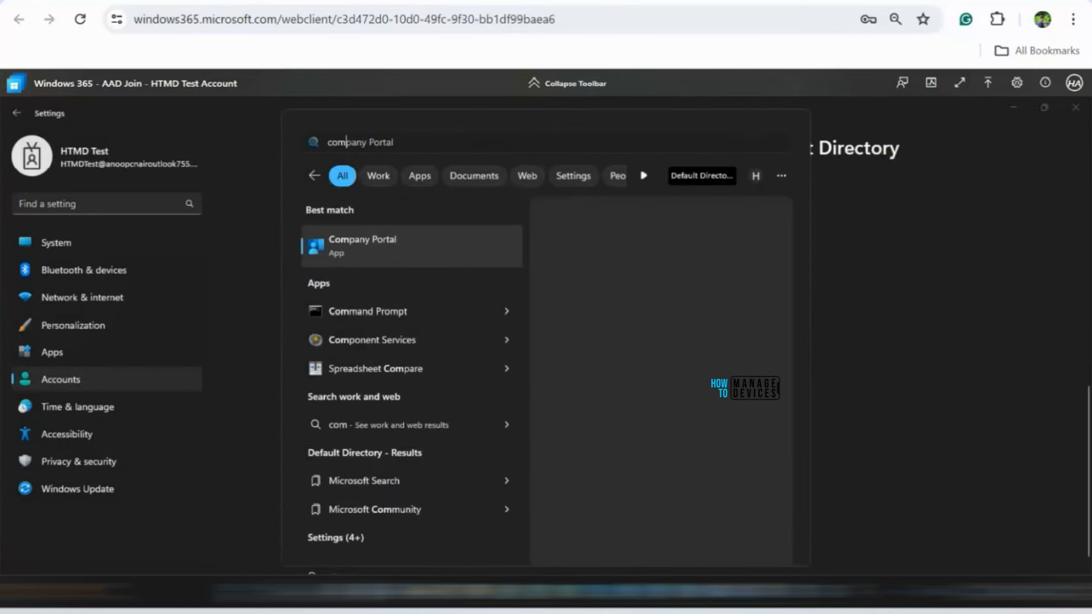
click(423, 234)
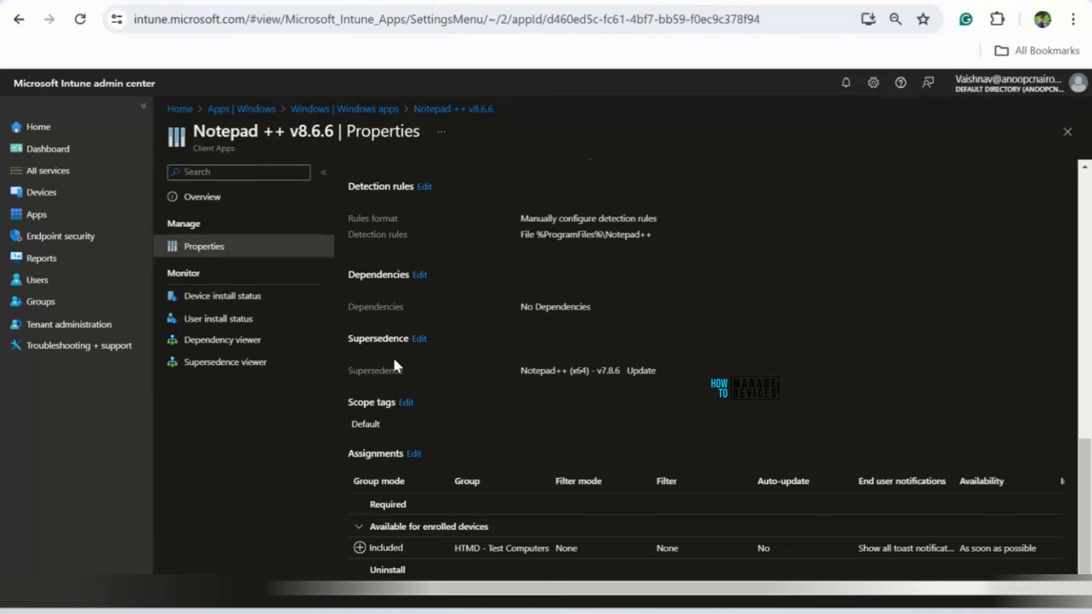
- In the Intune admin center, check the detection rules and the supersedence entry in the Notepad ++ v8.6.6 properties
scroll(476, 372, up, 3)
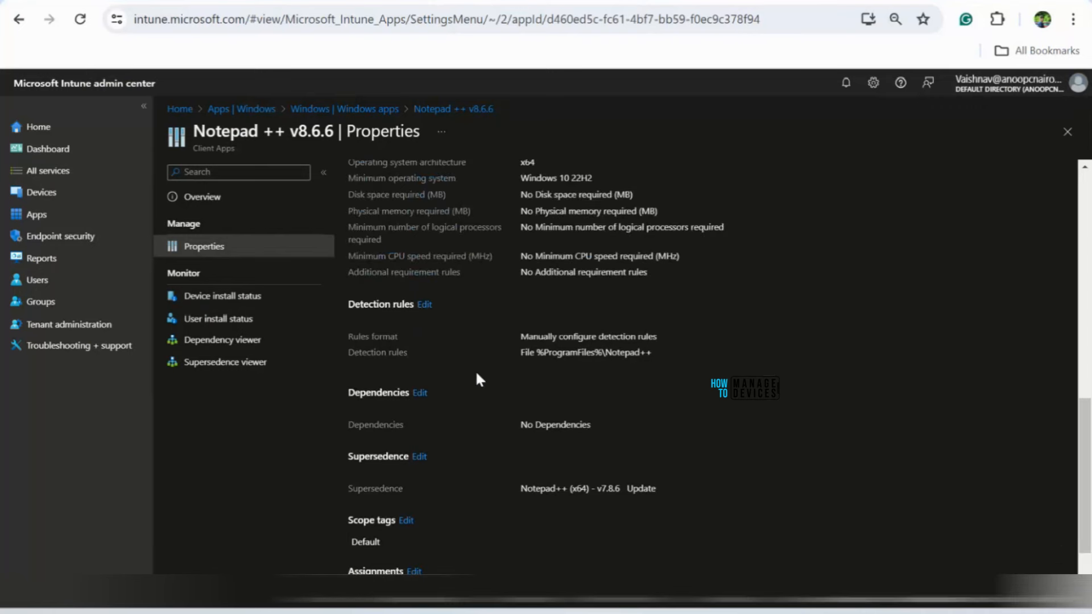
scroll(476, 371, down, 3)
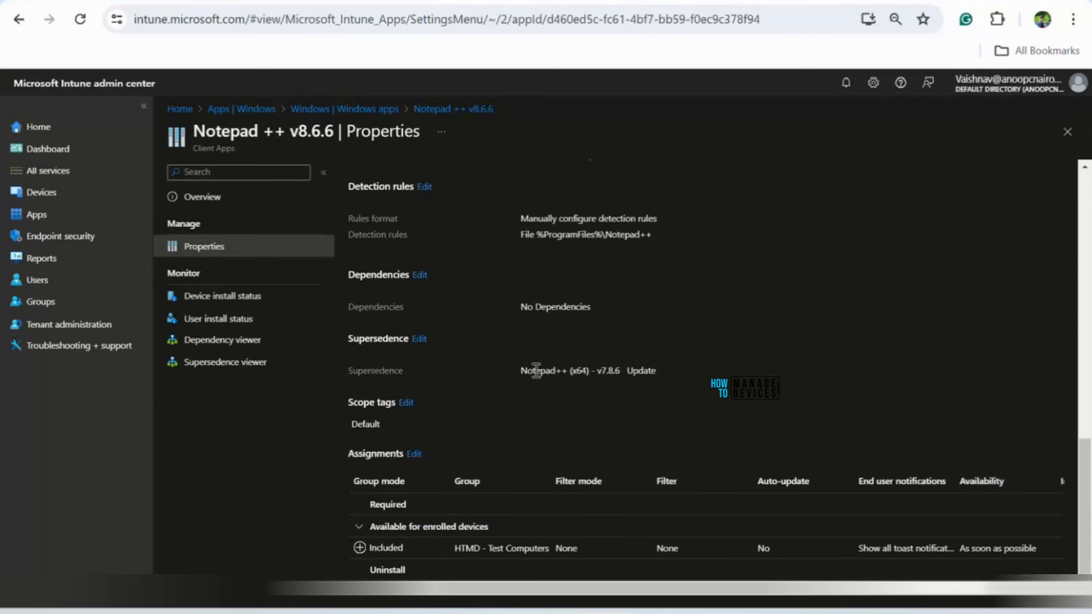
drag(656, 371, 562, 370)
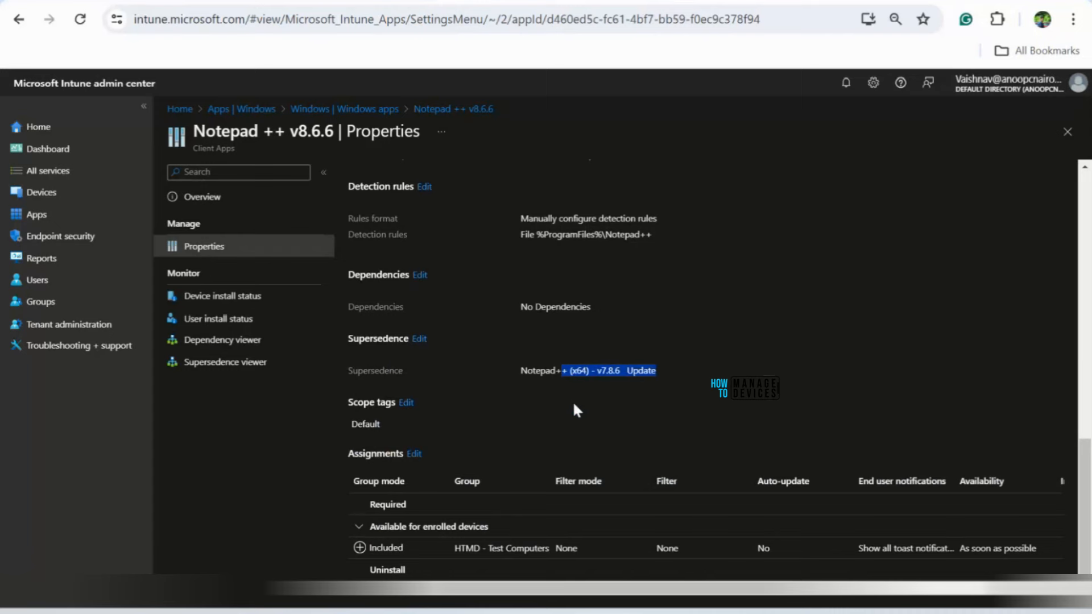
- Edit the app's assignments and enable Auto-update for the HTMD - Test Computers group available for enrolled devices
click(414, 454)
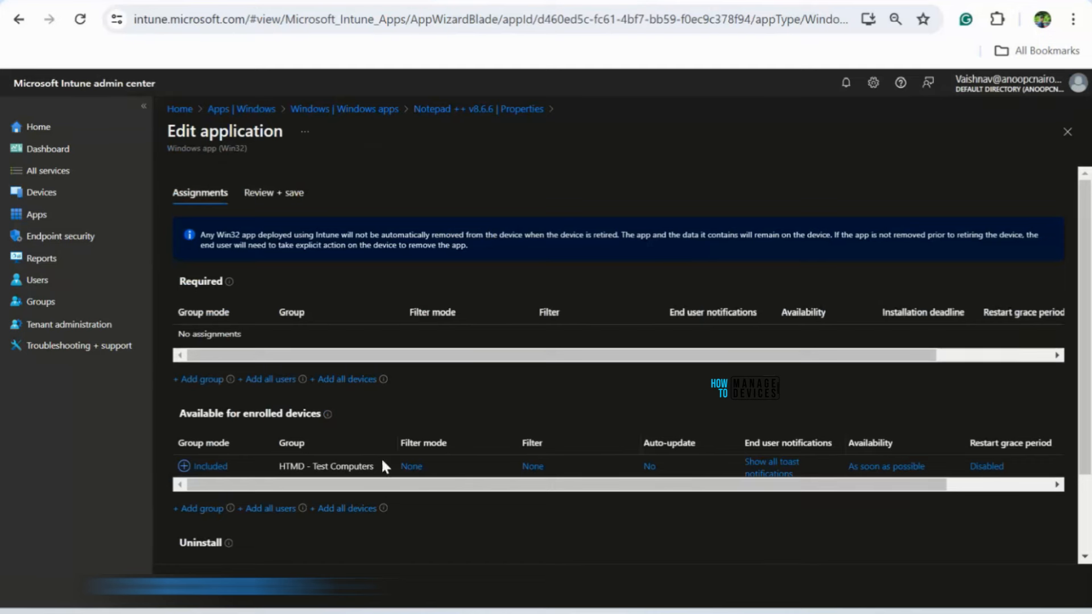
click(648, 469)
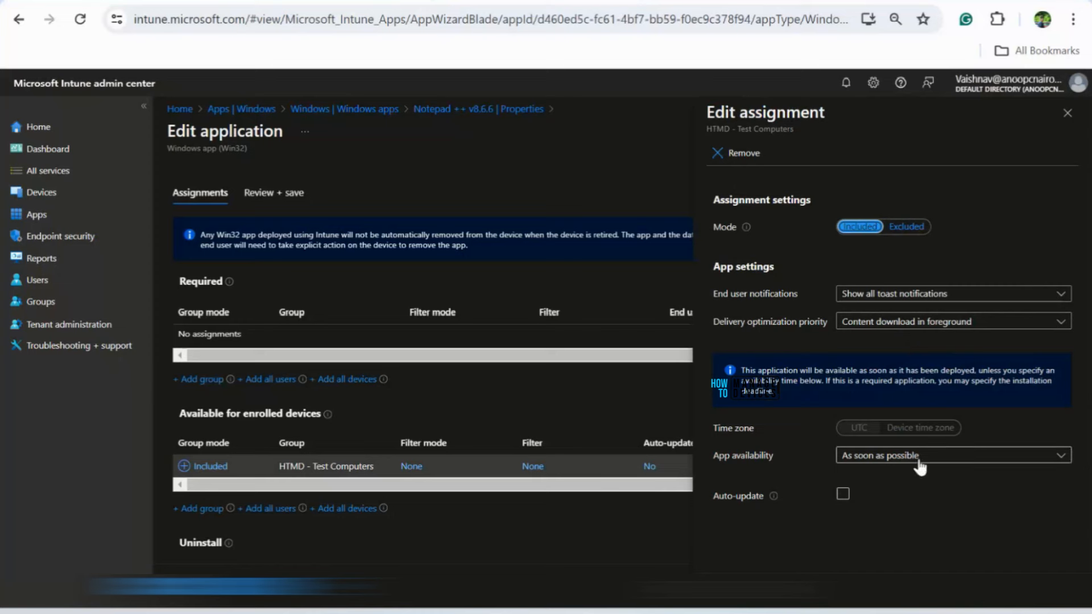
click(843, 495)
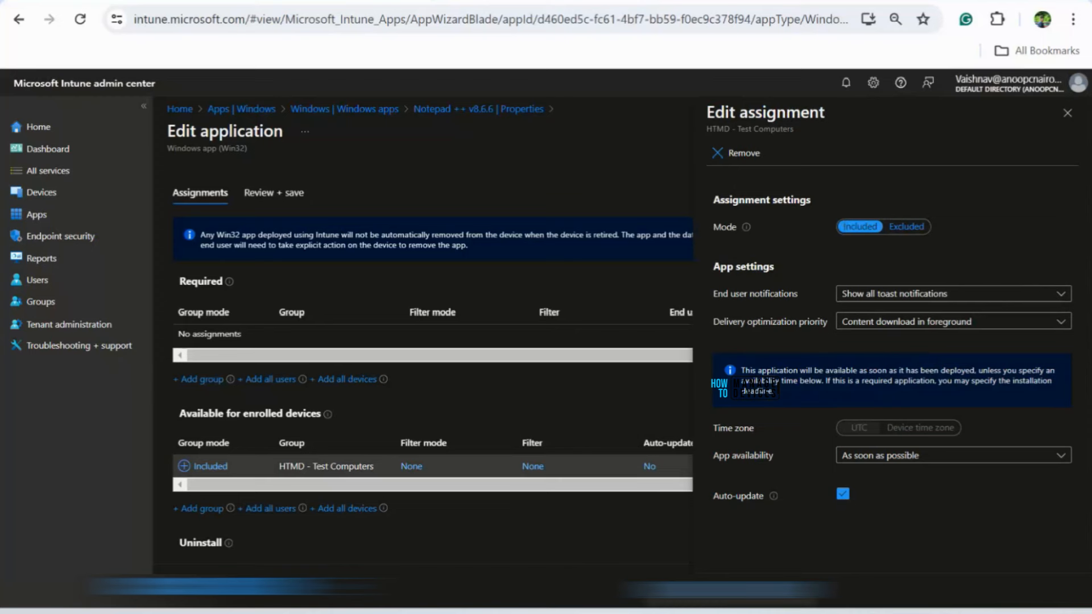
click(731, 590)
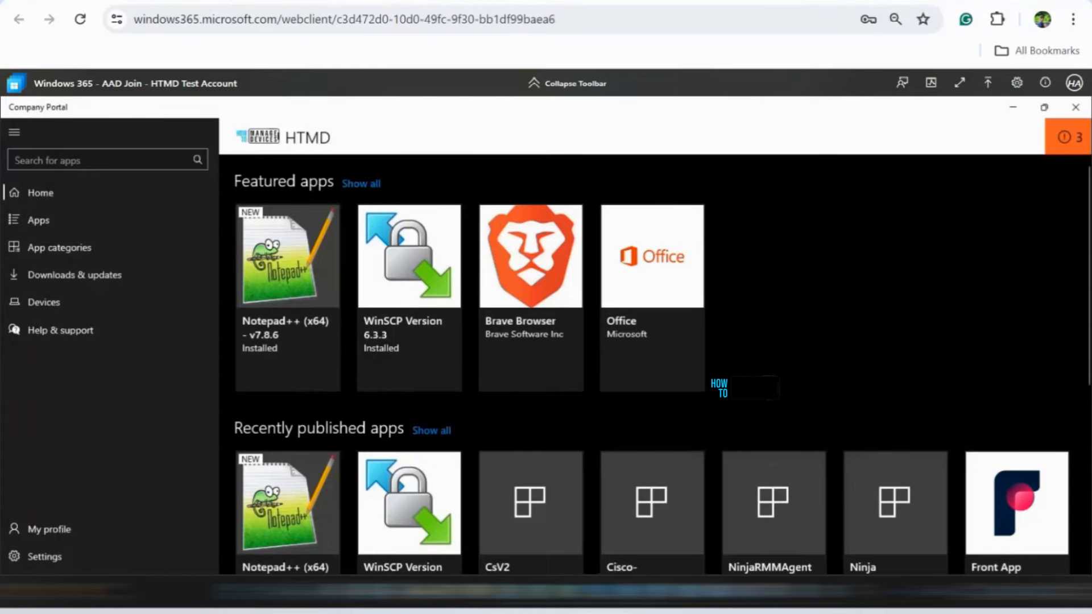
- Switch to the Notes.docx Word document and review the Company Portal screenshot showing the status under Notepad ++ v8.5.8
key(alt+Tab)
key(alt+Tab)
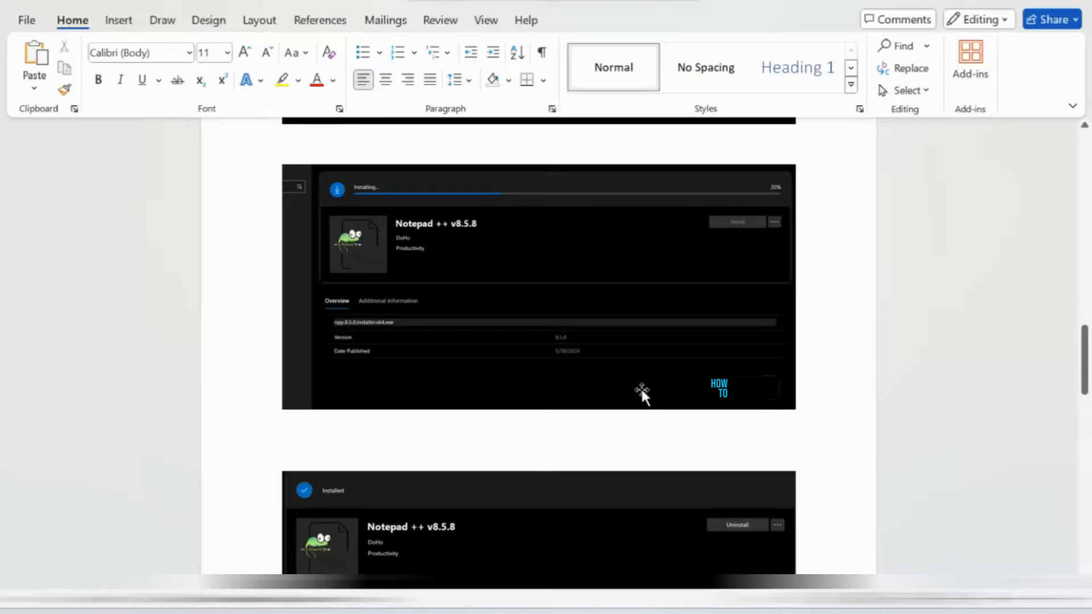
scroll(640, 389, down, 5)
scroll(563, 297, up, 5)
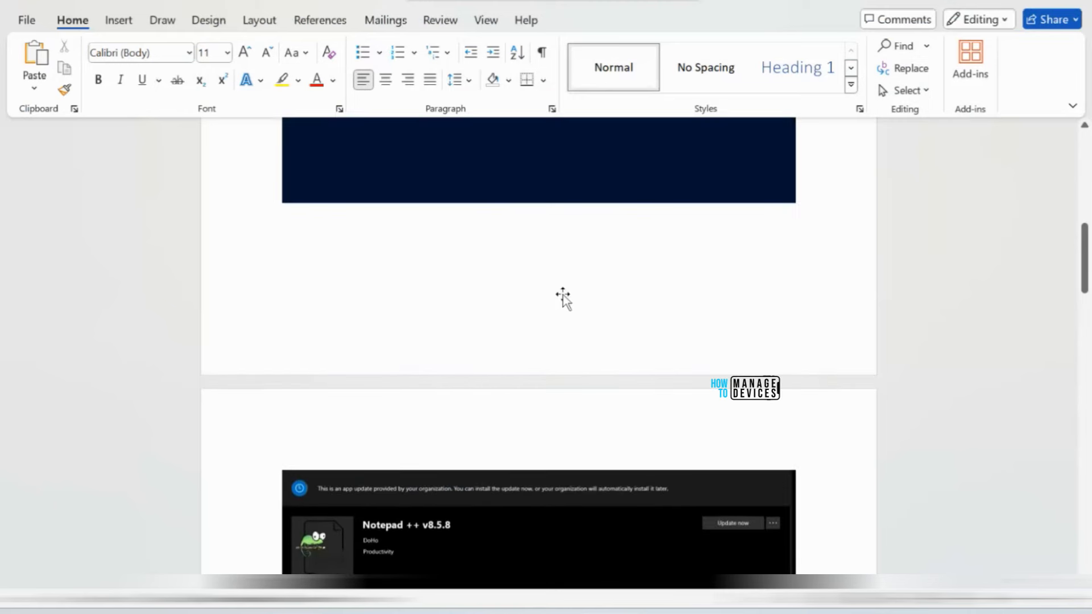
scroll(563, 298, down, 7)
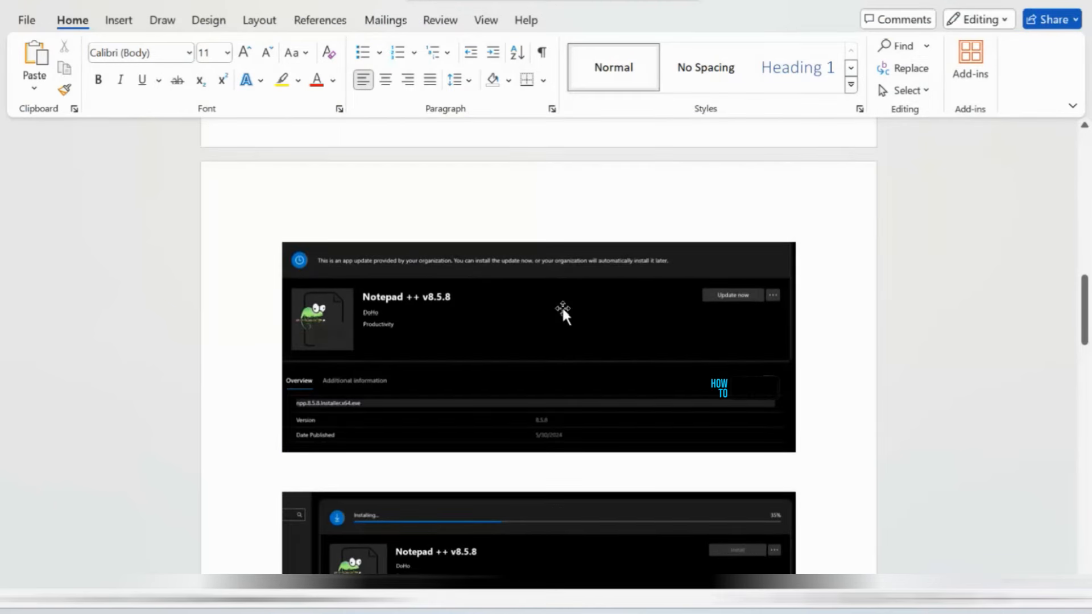
scroll(562, 306, up, 8)
scroll(607, 328, up, 1)
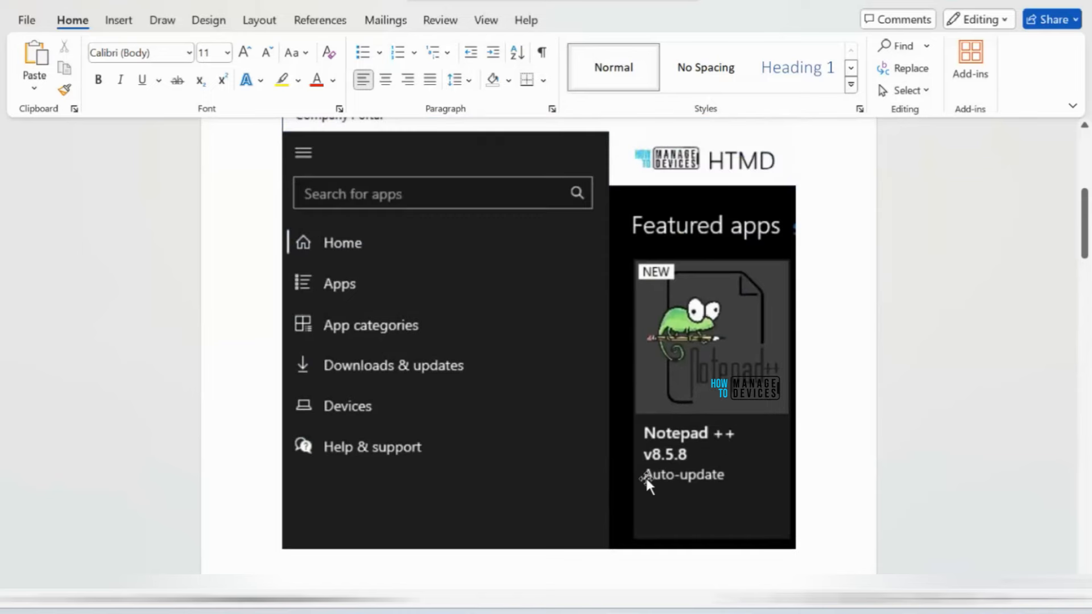
key(alt+Tab)
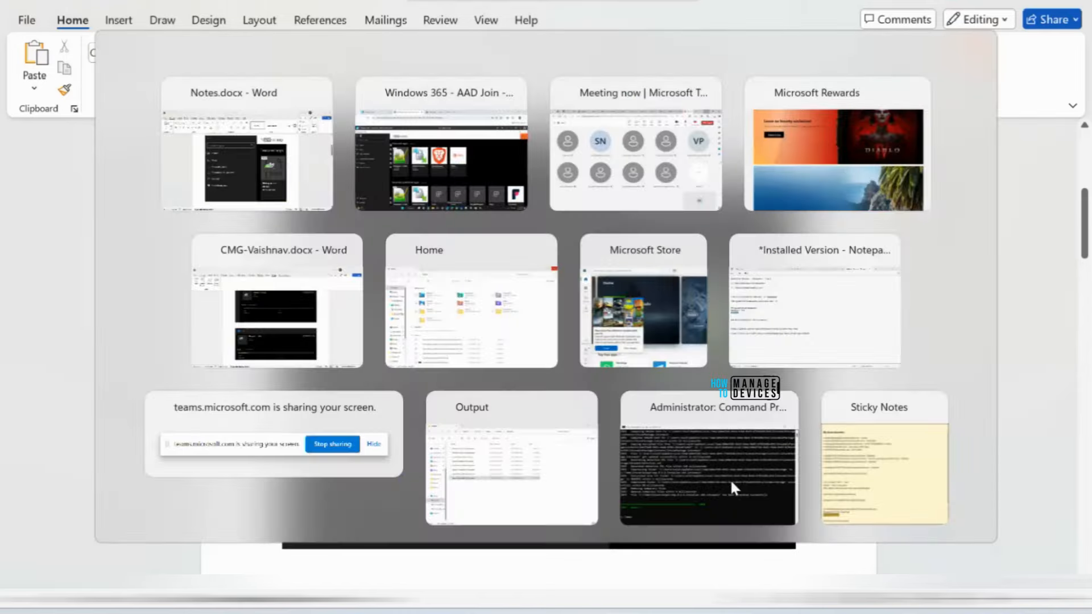
key(alt+Tab)
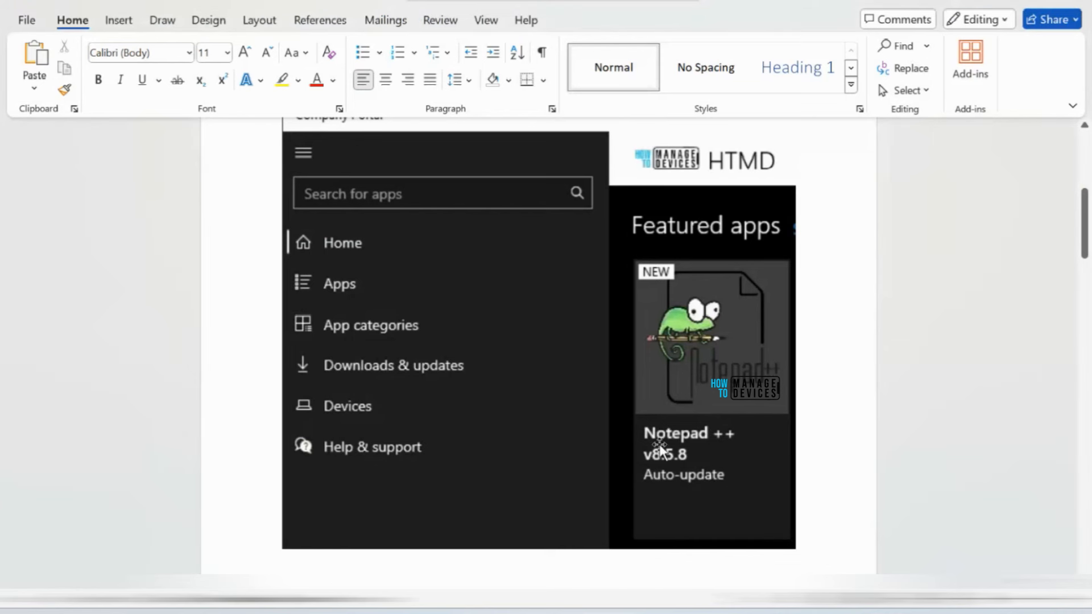
- Examine the document's screenshots of the Notepad ++ v8.5.8 update notice, installation progress and installed state
scroll(695, 403, down, 6)
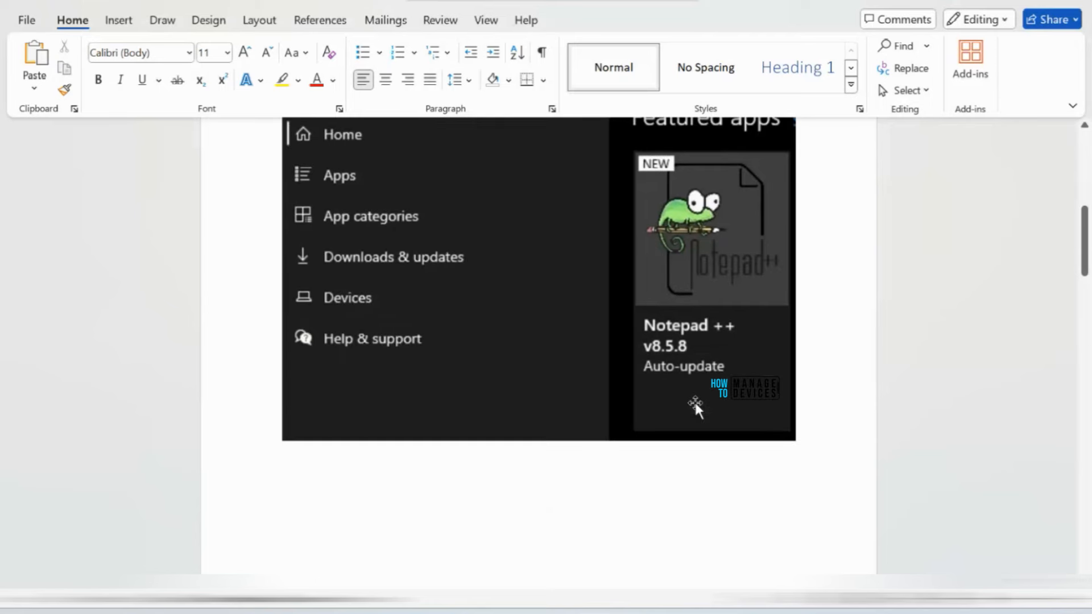
scroll(694, 400, down, 3)
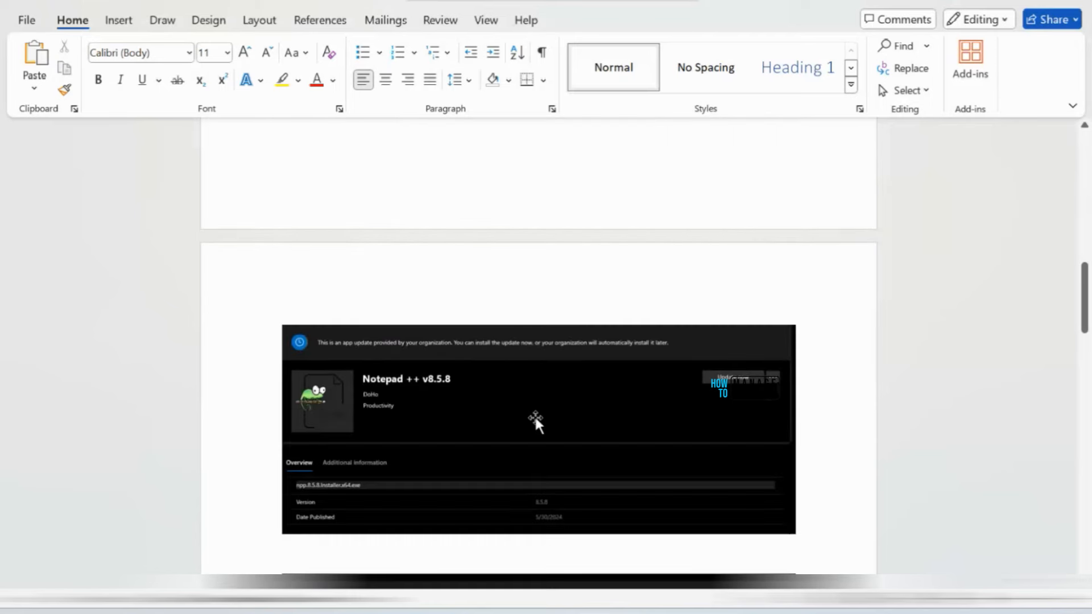
scroll(535, 415, down, 2)
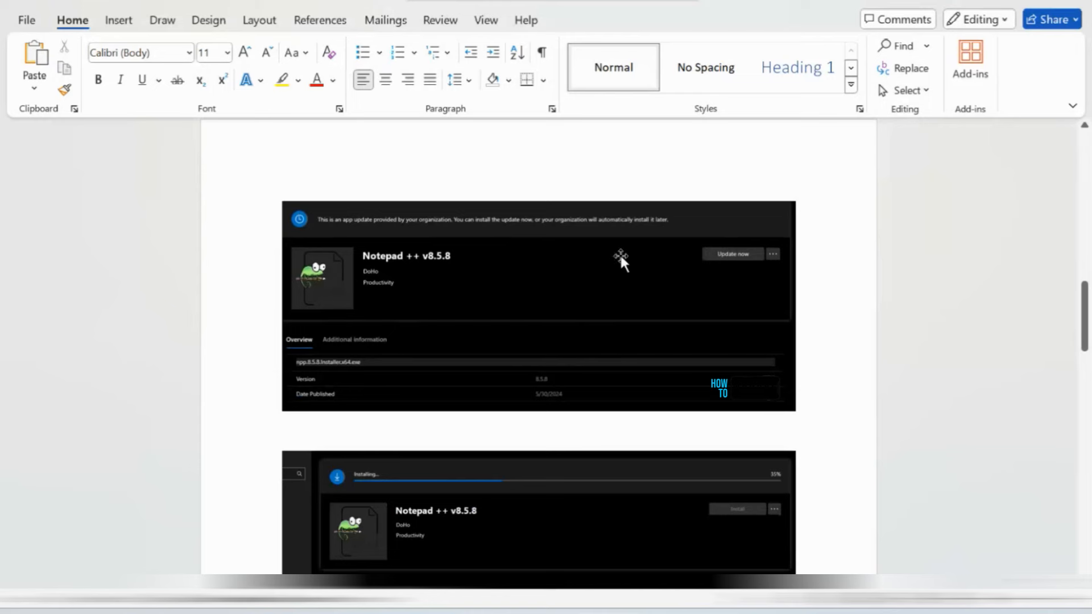
scroll(497, 278, down, 1)
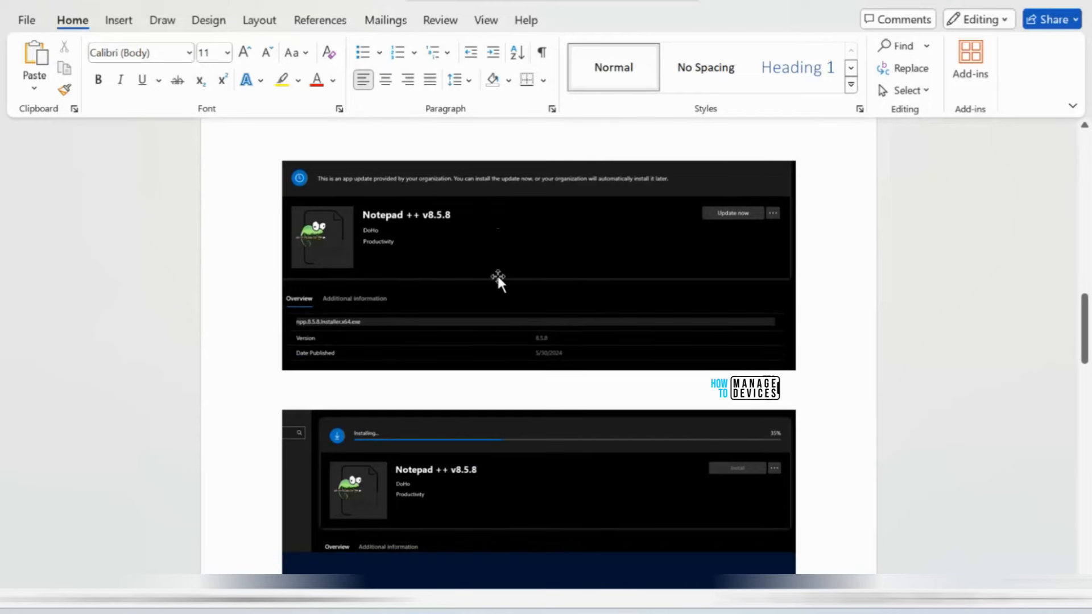
scroll(497, 275, down, 5)
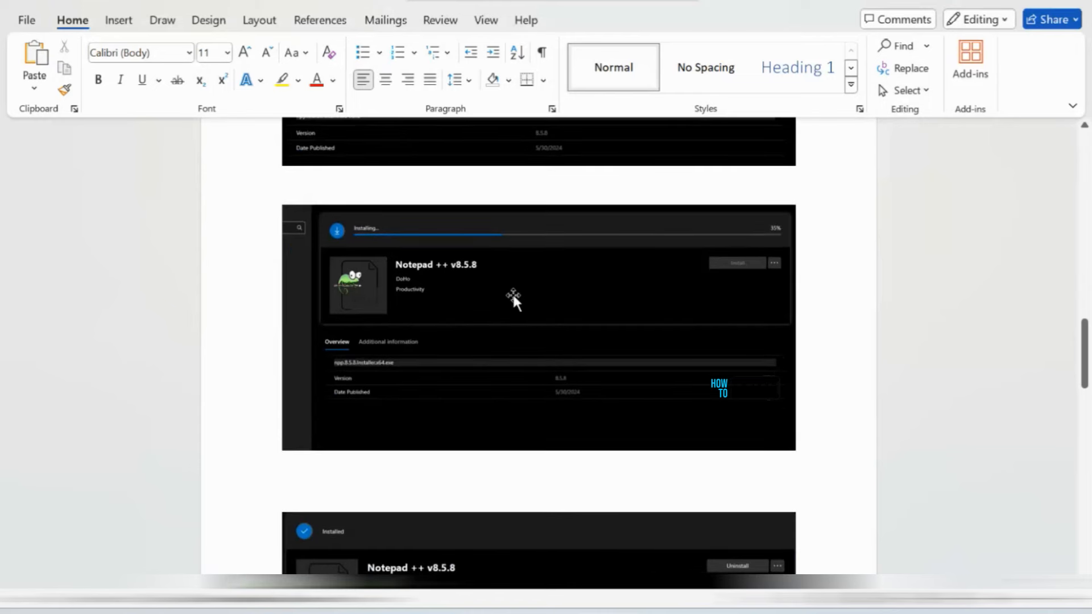
scroll(513, 300, down, 3)
- Switch back to Company Portal in the Windows 365 session and open the details of the featured Notepad ++ v8.6.6 app
key(alt+Tab)
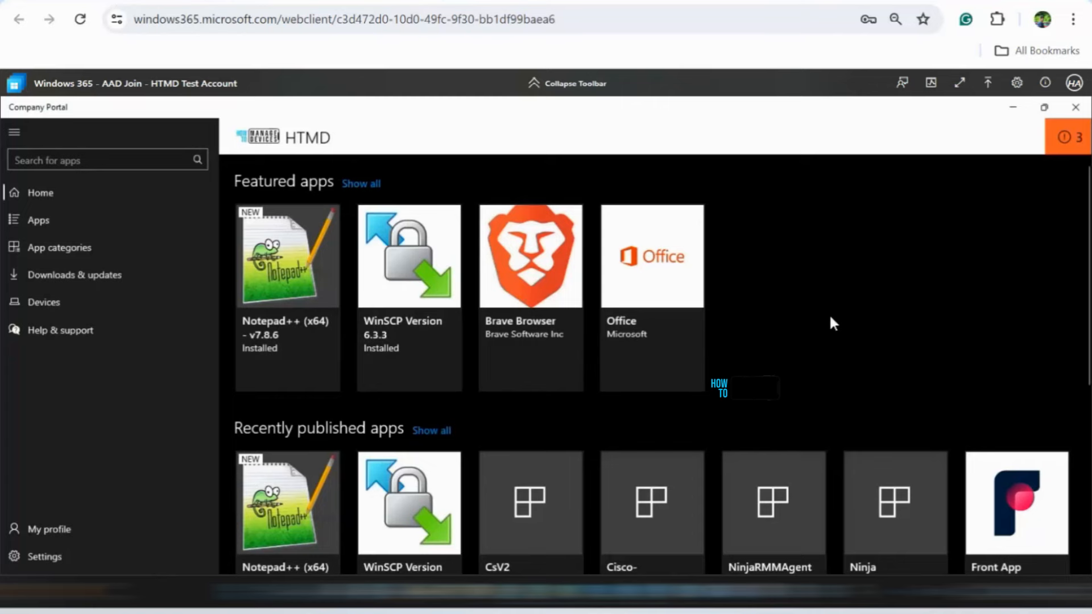
key(alt+Tab)
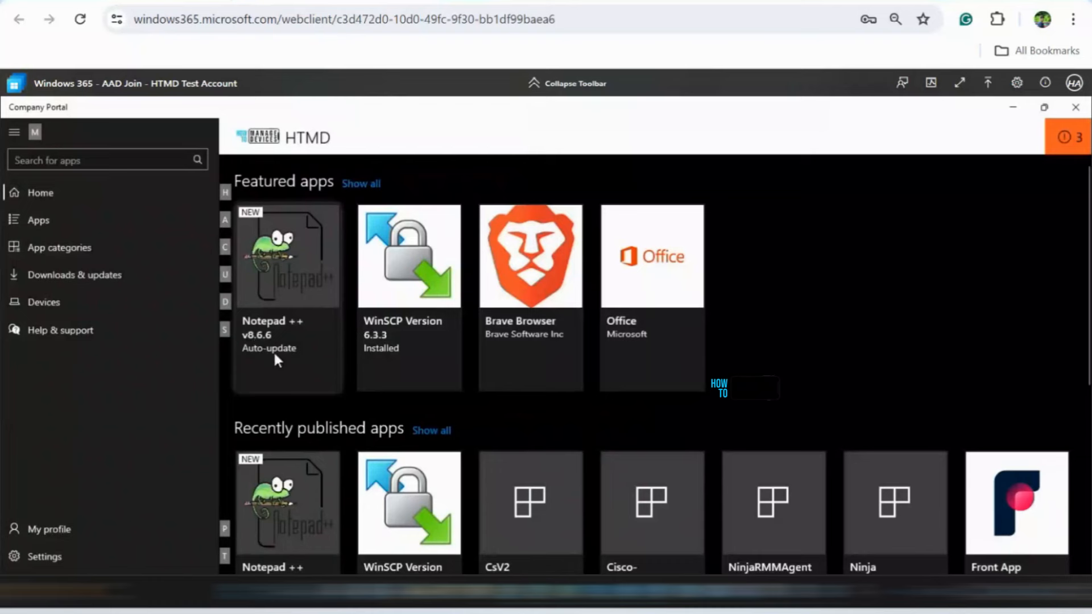
click(302, 282)
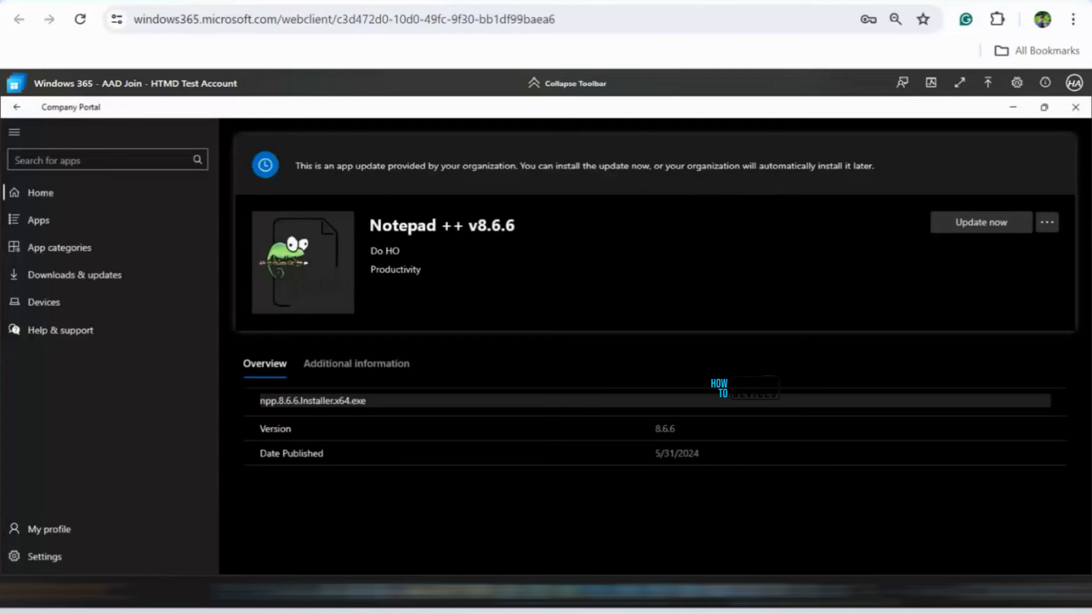
- Start a device sync for the work account managed by Default Directory in Windows Settings
mouse_move(792, 604)
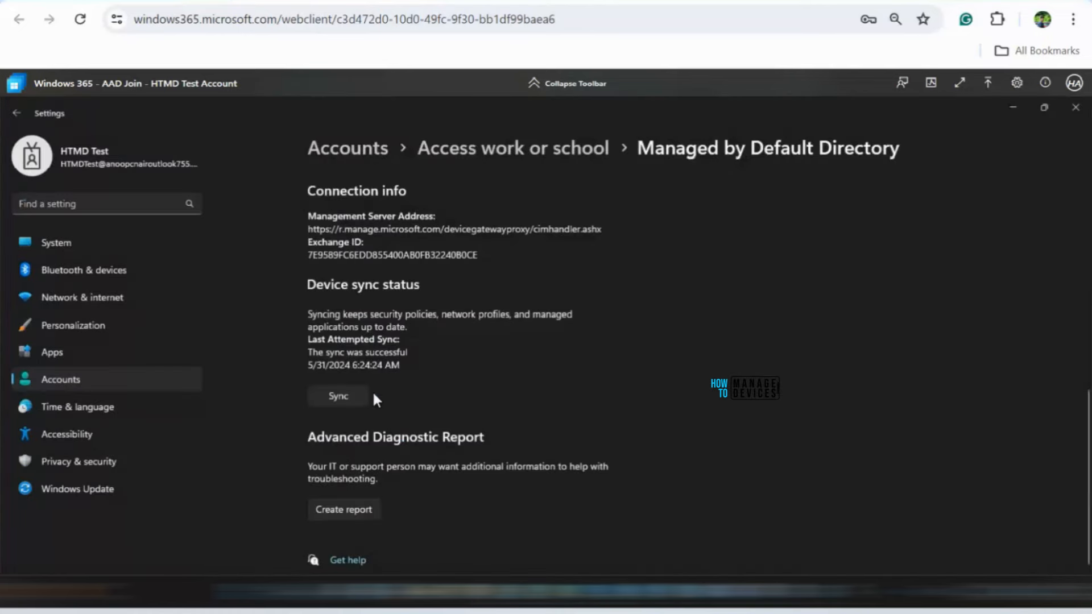
click(341, 395)
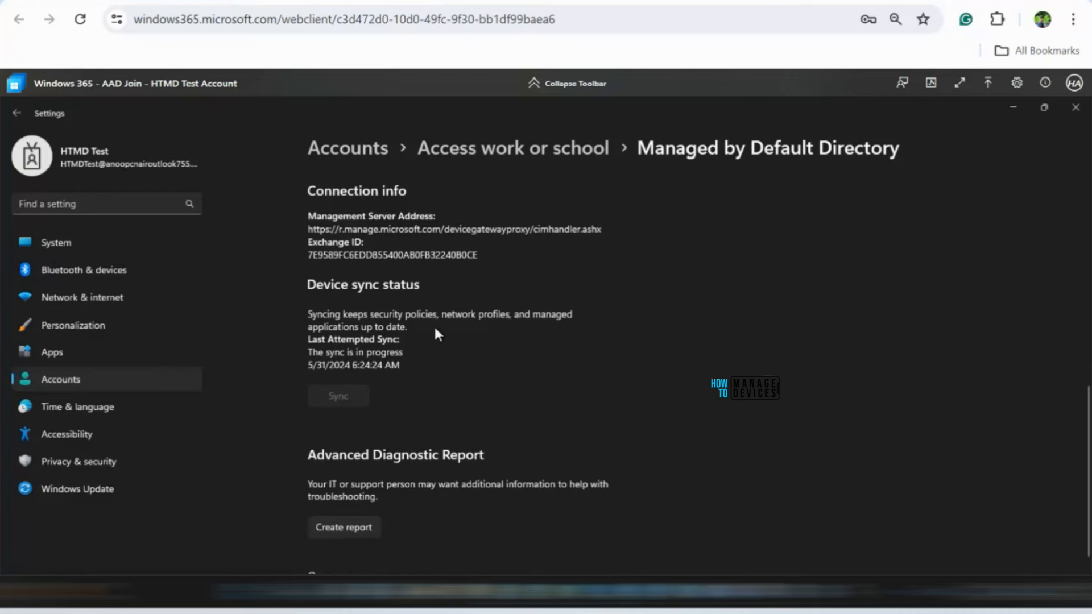
- Open the Programs and Features window, check the installed Notepad++ (64-bit x64) version and refresh the program list
mouse_move(762, 592)
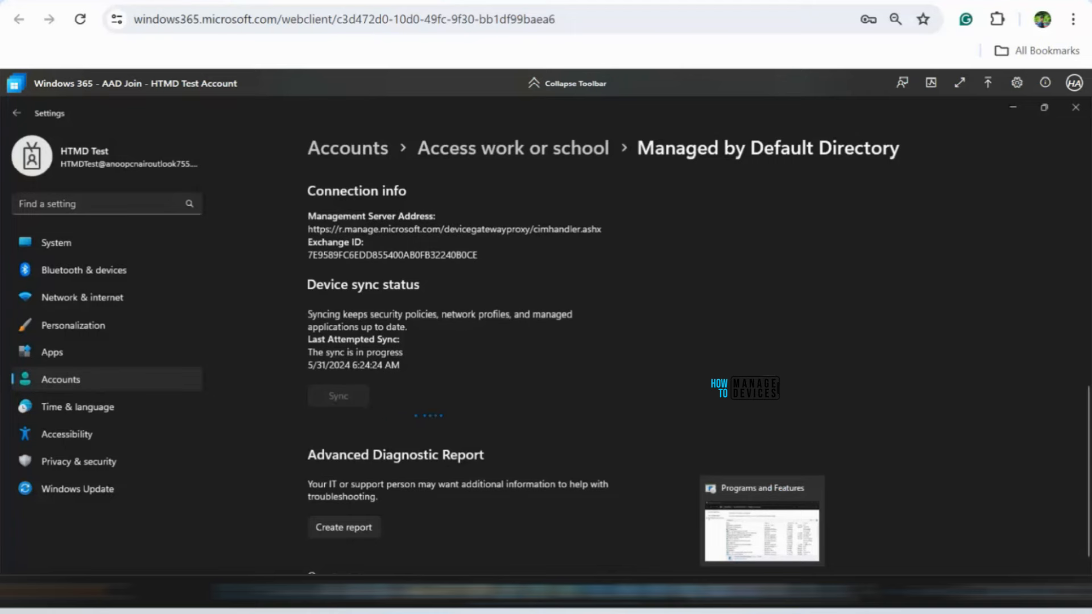
click(762, 591)
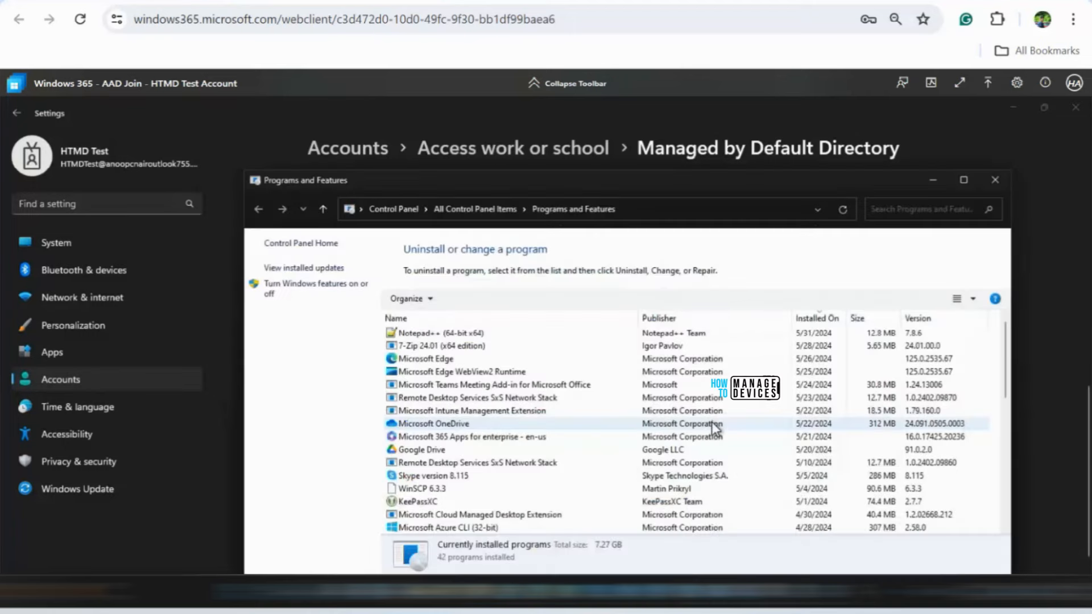
click(925, 331)
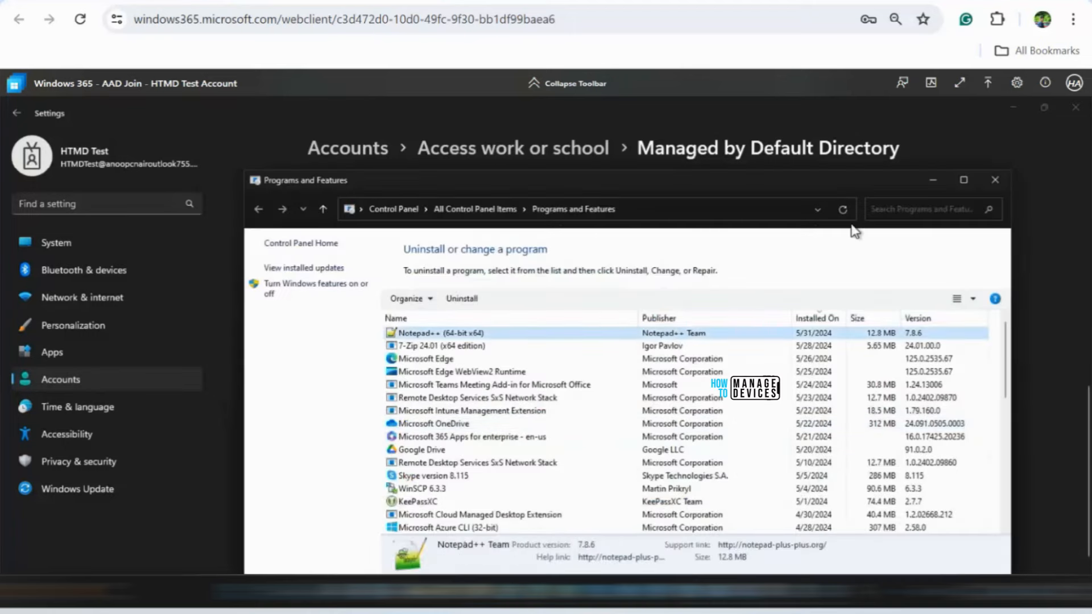
click(843, 210)
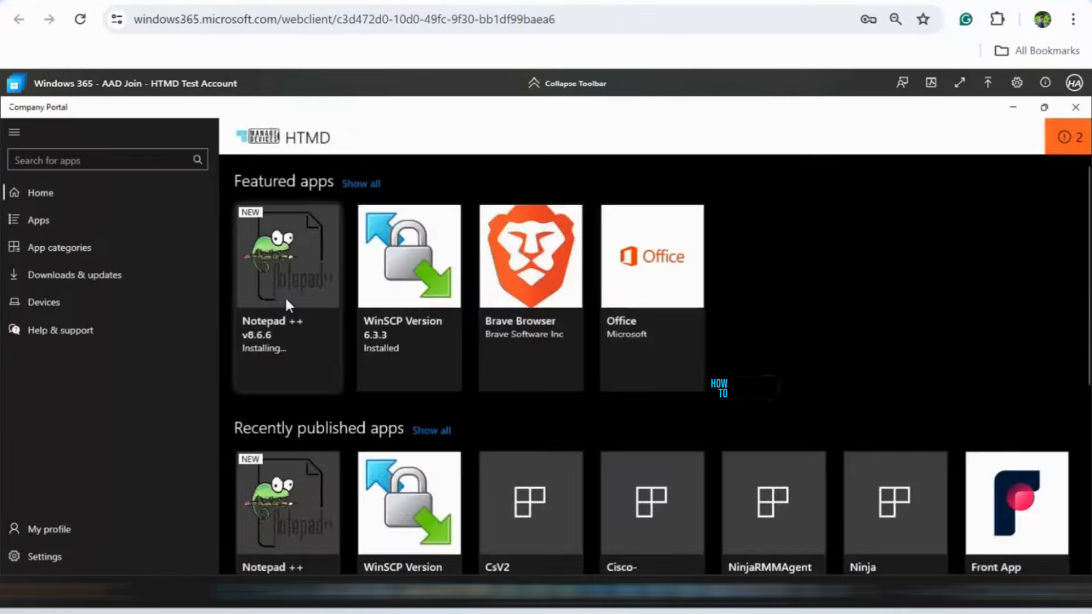
- Check the Notepad ++ v8.6.6 install status on its Company Portal page and the Notepad++ version in Programs and Features
click(285, 296)
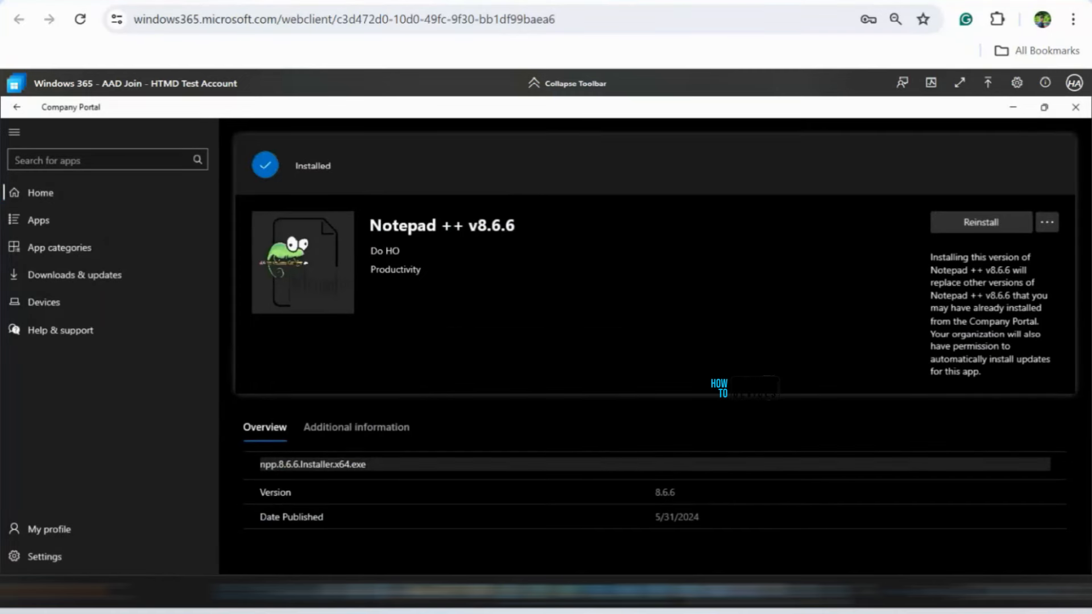
click(763, 601)
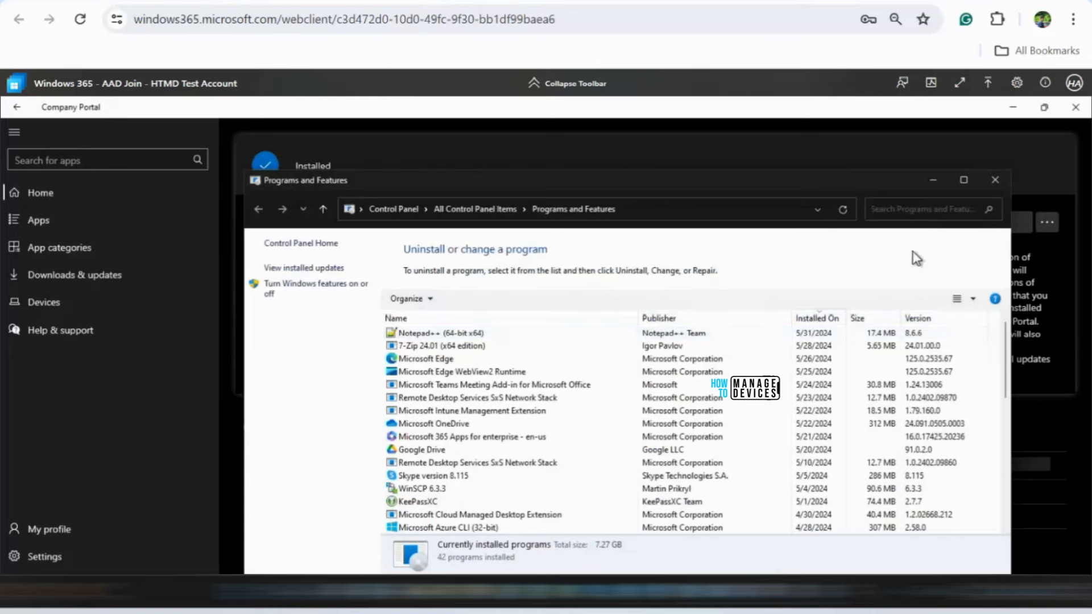
click(922, 336)
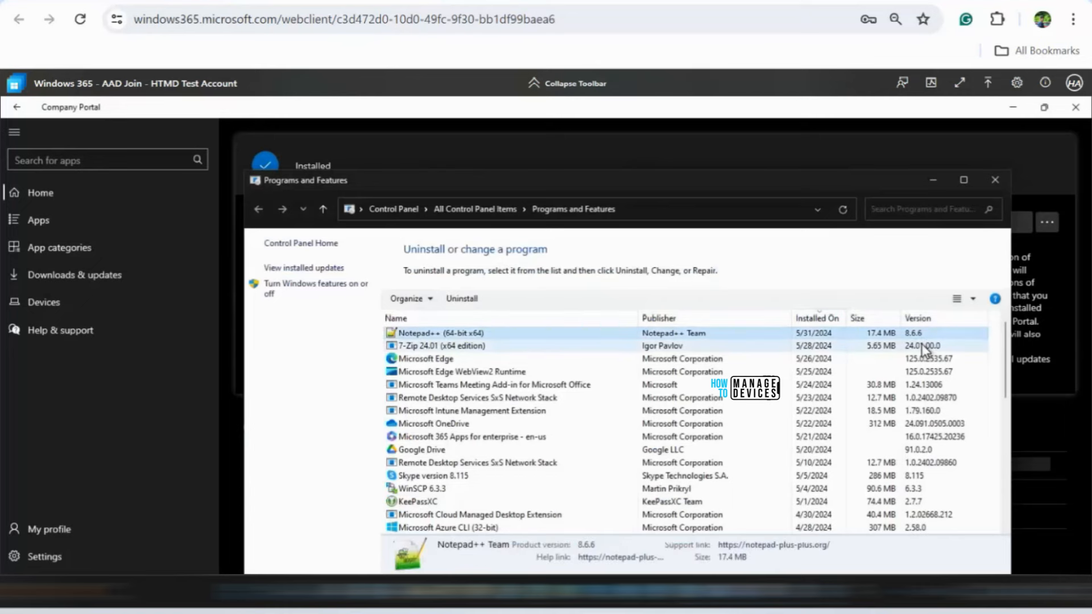
- Minimize Programs and Features and return to the Company Portal home page
click(931, 182)
click(56, 191)
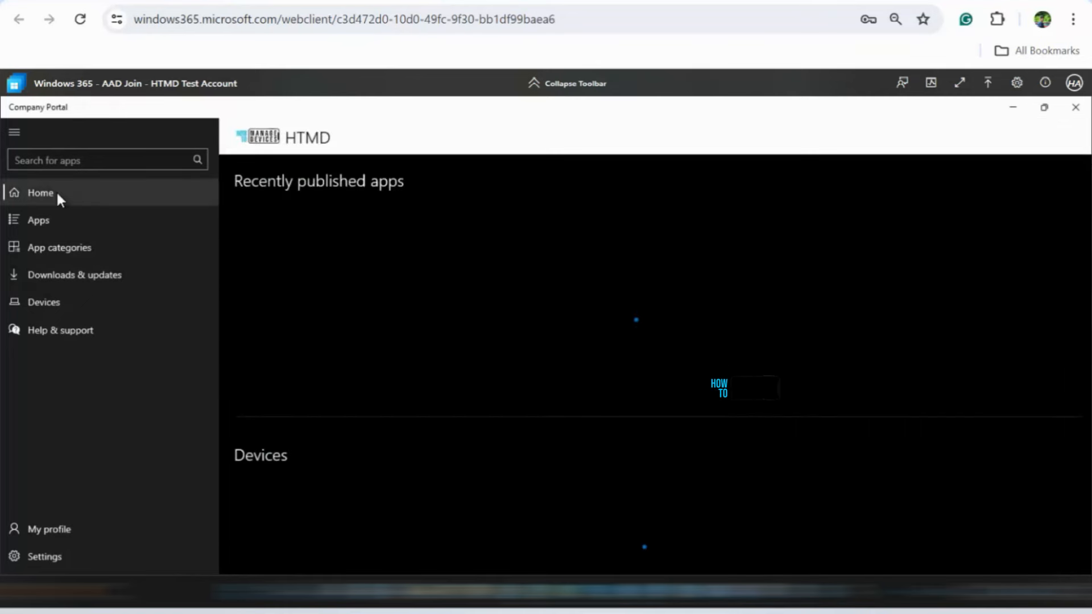